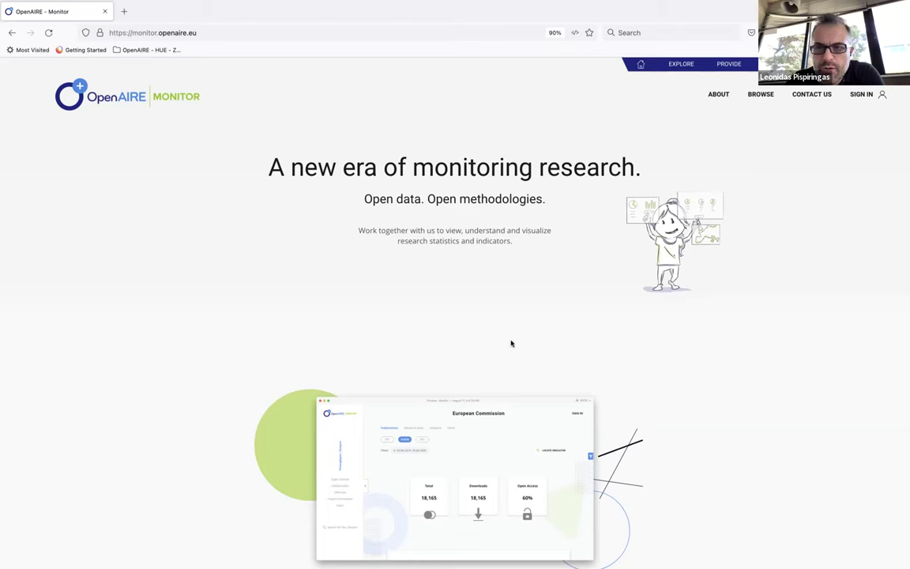
- Sign in to the OpenAIRE account, filling the username and password fields from the saved idp.openaire.eu login
{"action": "left_click", "coordinate": [875, 95]}
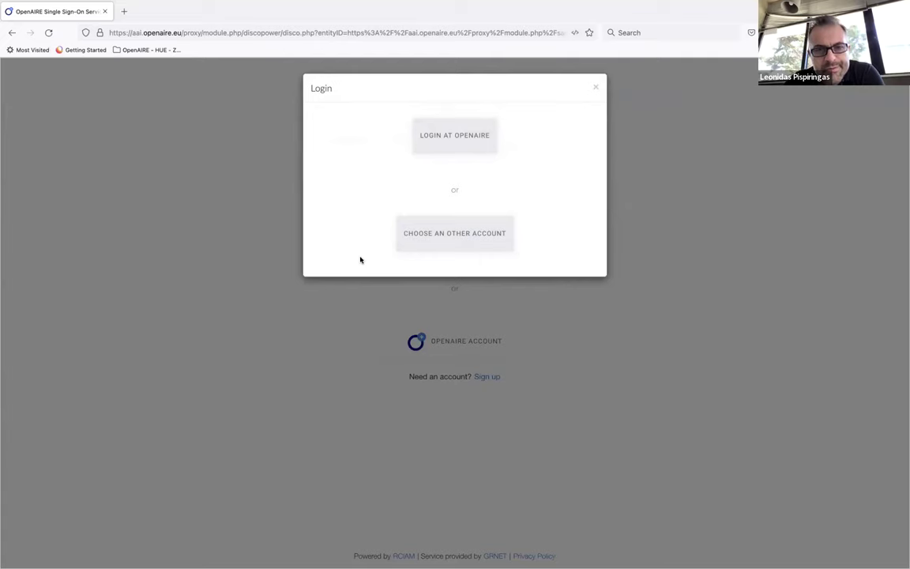
{"action": "left_click", "coordinate": [453, 132]}
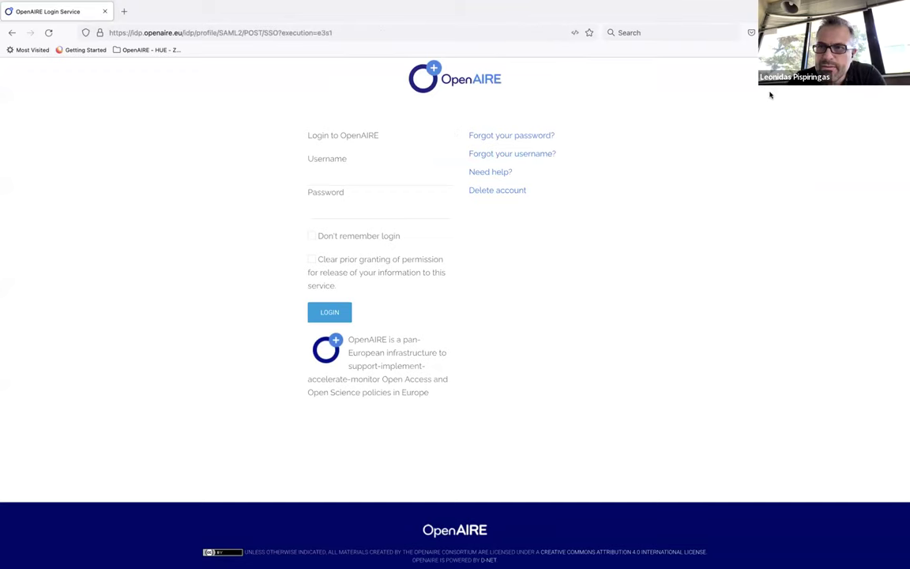
{"action": "left_click", "coordinate": [771, 33]}
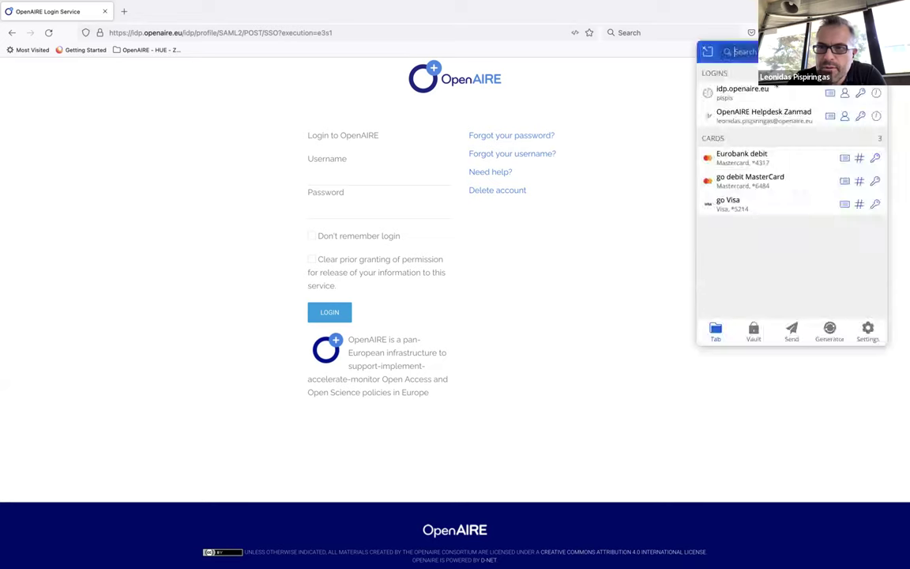
{"action": "left_click", "coordinate": [734, 91]}
{"action": "left_click", "coordinate": [329, 313]}
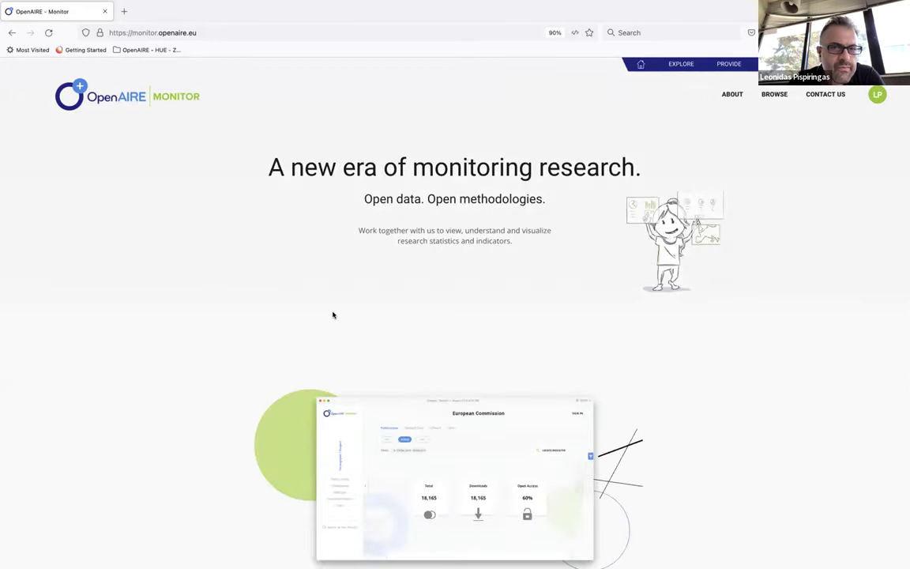
- Browse the monitoring profiles and filter them by type to show only Institutions
{"action": "left_click", "coordinate": [773, 93]}
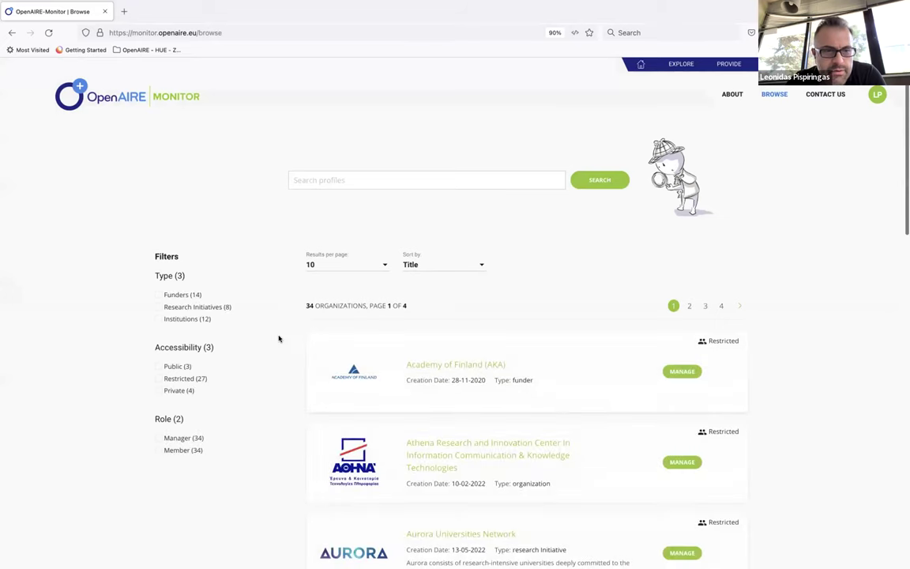
{"action": "scroll", "coordinate": [278, 338], "scroll_direction": "down", "scroll_amount": 1}
{"action": "scroll", "coordinate": [278, 338], "scroll_direction": "down", "scroll_amount": 1}
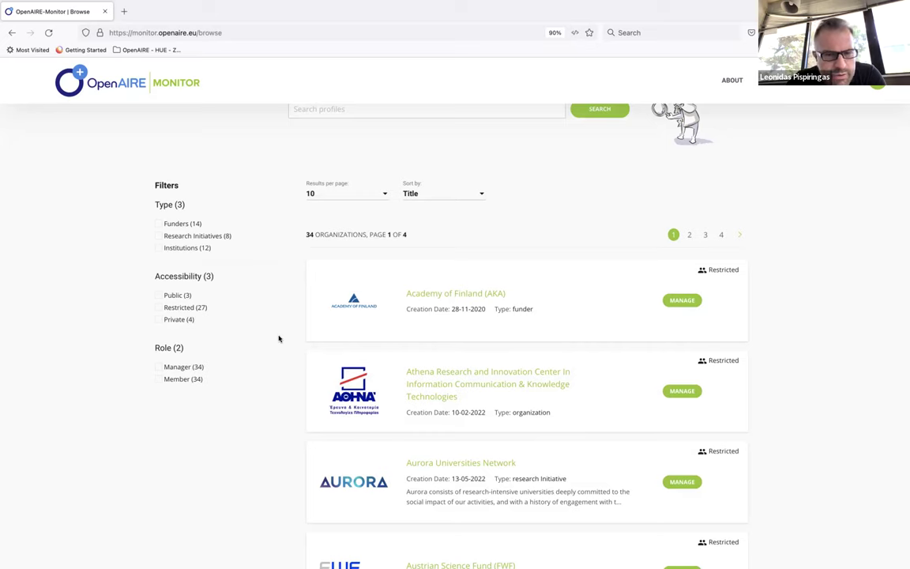
{"action": "left_click", "coordinate": [179, 249]}
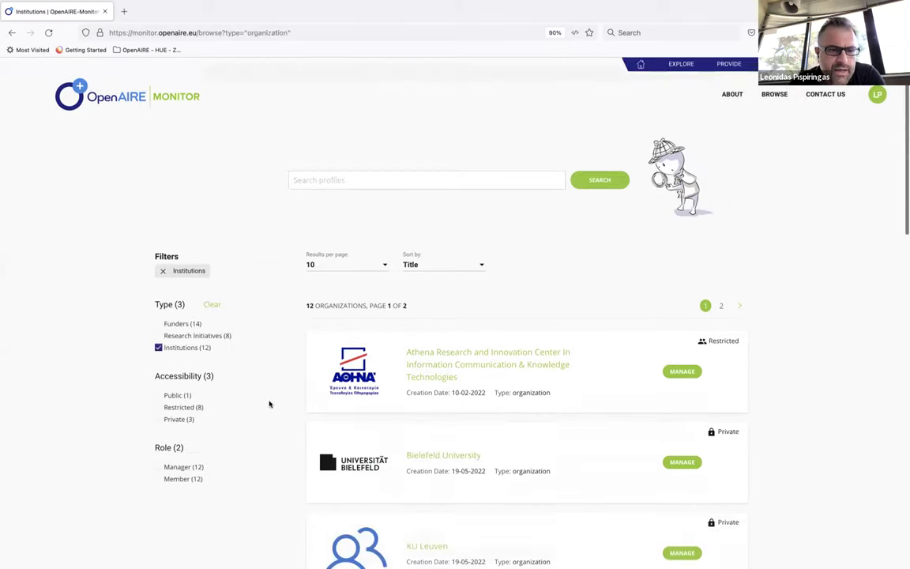
- Find the University of Göttingen in the institutions list and open its profile for management
{"action": "scroll", "coordinate": [268, 403], "scroll_direction": "down", "scroll_amount": 8}
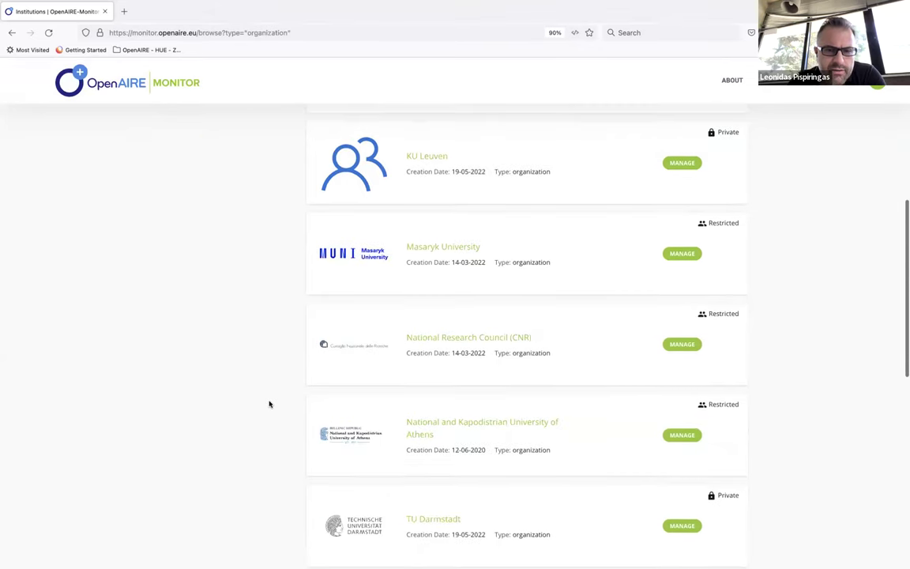
{"action": "scroll", "coordinate": [269, 404], "scroll_direction": "down", "scroll_amount": 3}
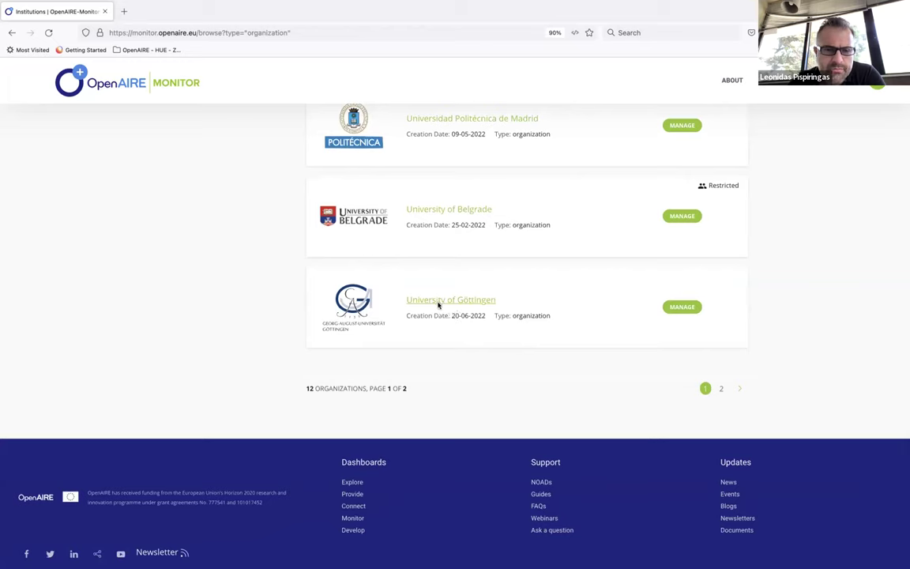
{"action": "left_click_drag", "start_coordinate": [438, 302], "coordinate": [443, 324]}
{"action": "left_click", "coordinate": [441, 340]}
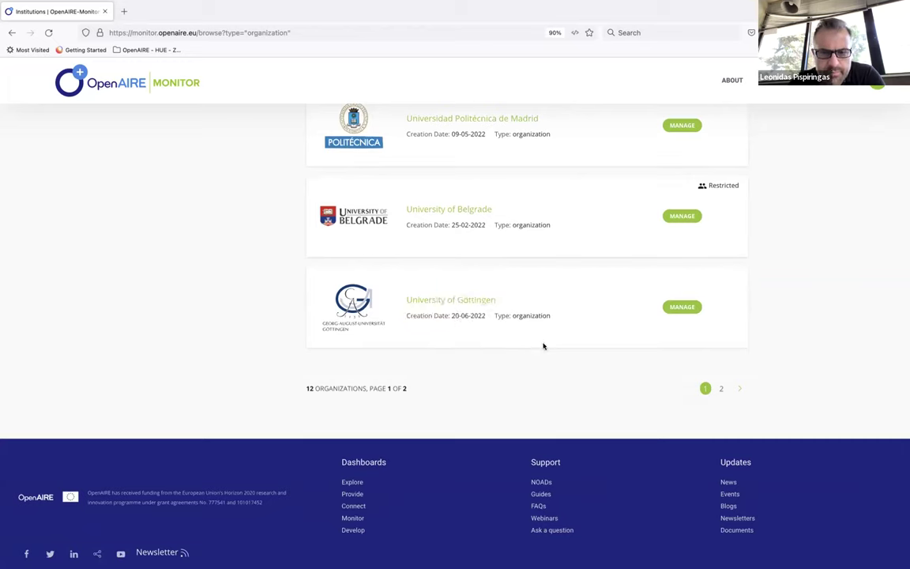
{"action": "left_click", "coordinate": [680, 308]}
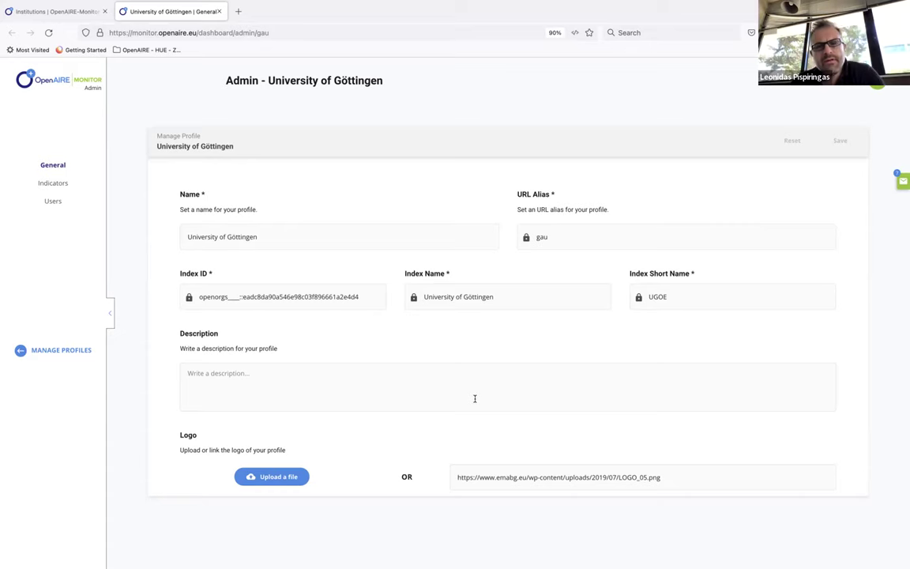
- Examine the general profile settings, including the name, index fields, description, logo, visibility status choices and manager notification
{"action": "scroll", "coordinate": [437, 340], "scroll_direction": "down", "scroll_amount": 3}
{"action": "scroll", "coordinate": [437, 339], "scroll_direction": "up", "scroll_amount": 2}
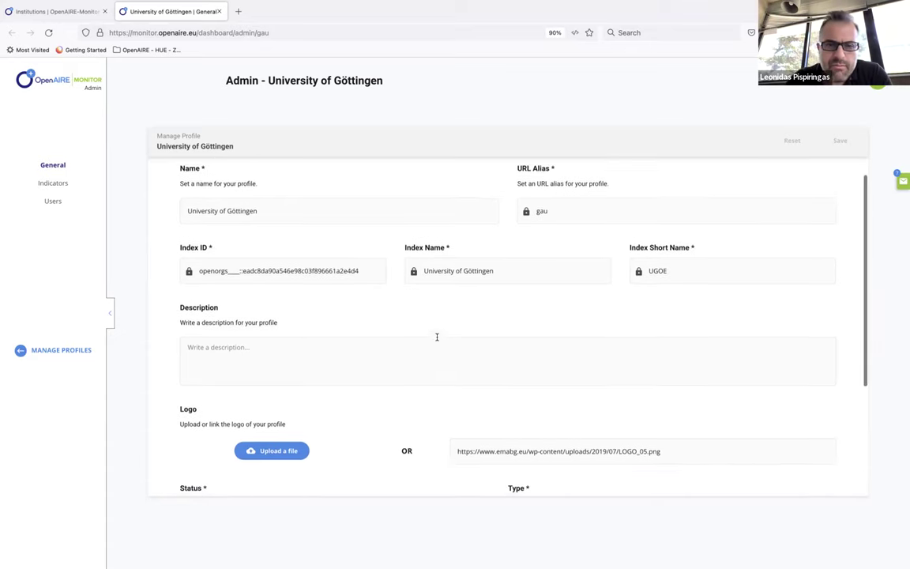
{"action": "scroll", "coordinate": [437, 338], "scroll_direction": "up", "scroll_amount": 1}
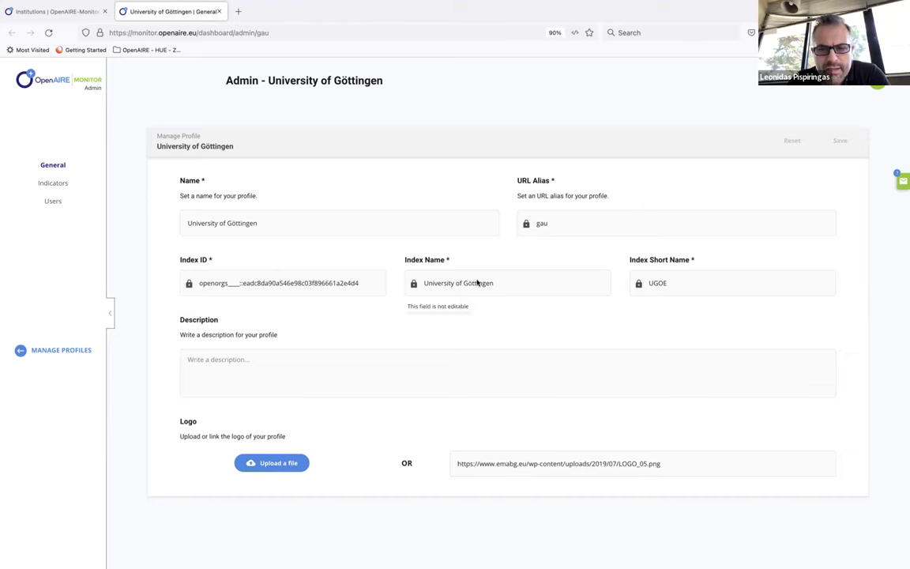
{"action": "left_click", "coordinate": [296, 224]}
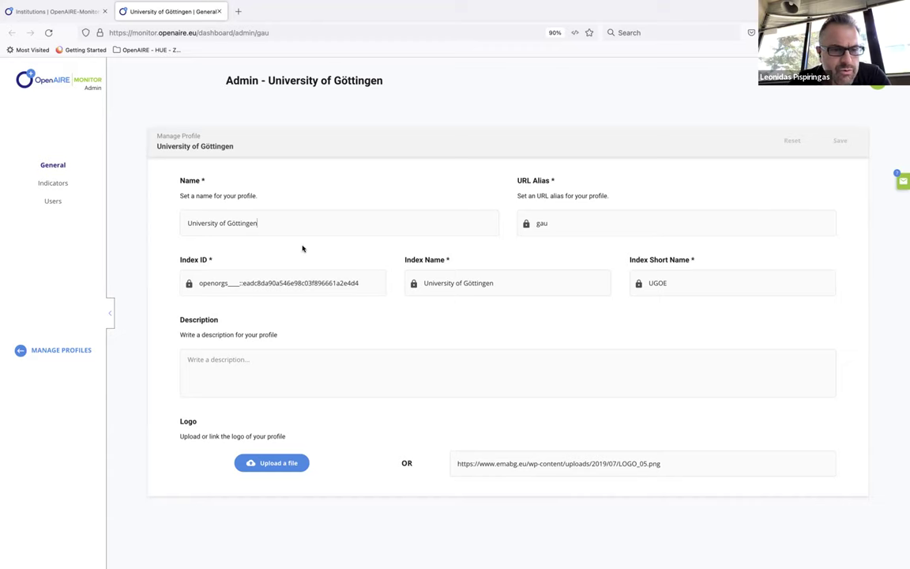
{"action": "scroll", "coordinate": [302, 249], "scroll_direction": "down", "scroll_amount": 2}
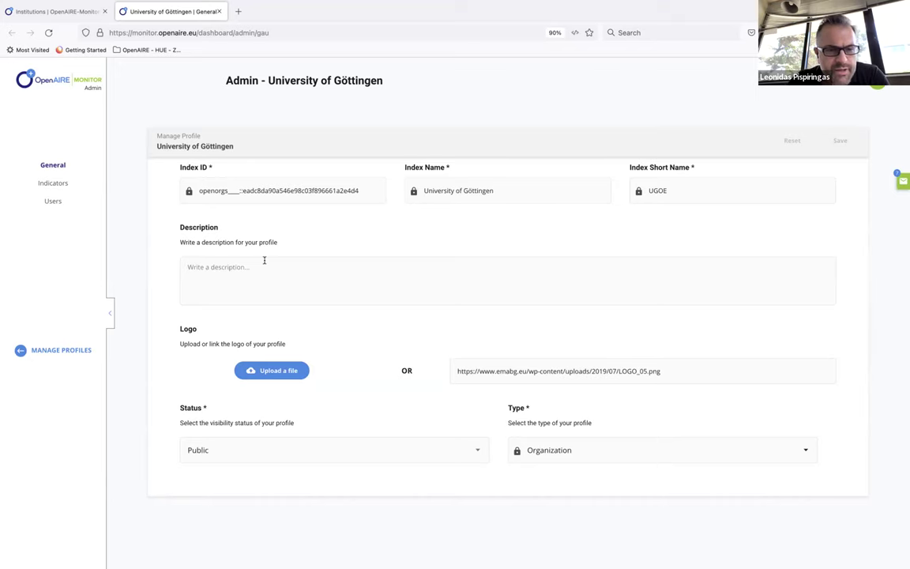
{"action": "scroll", "coordinate": [264, 260], "scroll_direction": "down", "scroll_amount": 1}
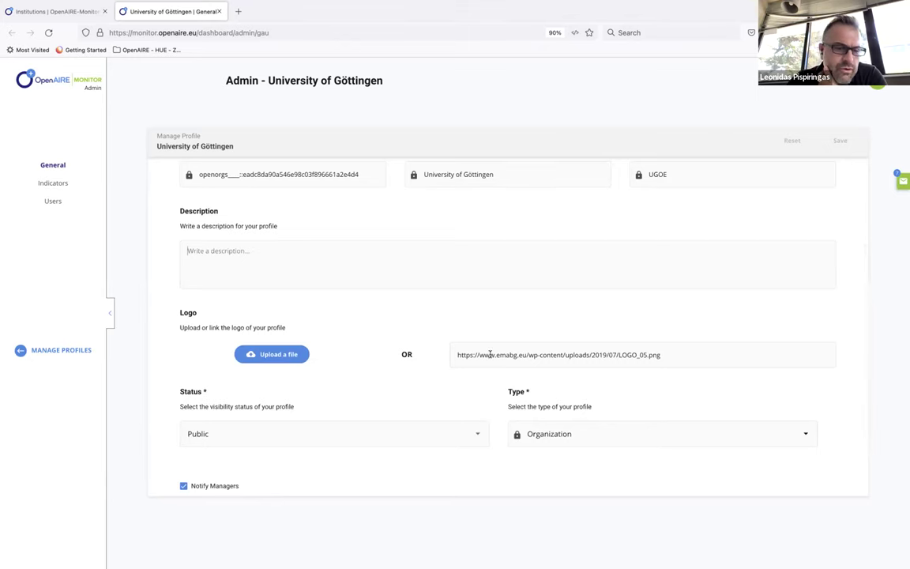
{"action": "scroll", "coordinate": [417, 359], "scroll_direction": "down", "scroll_amount": 3}
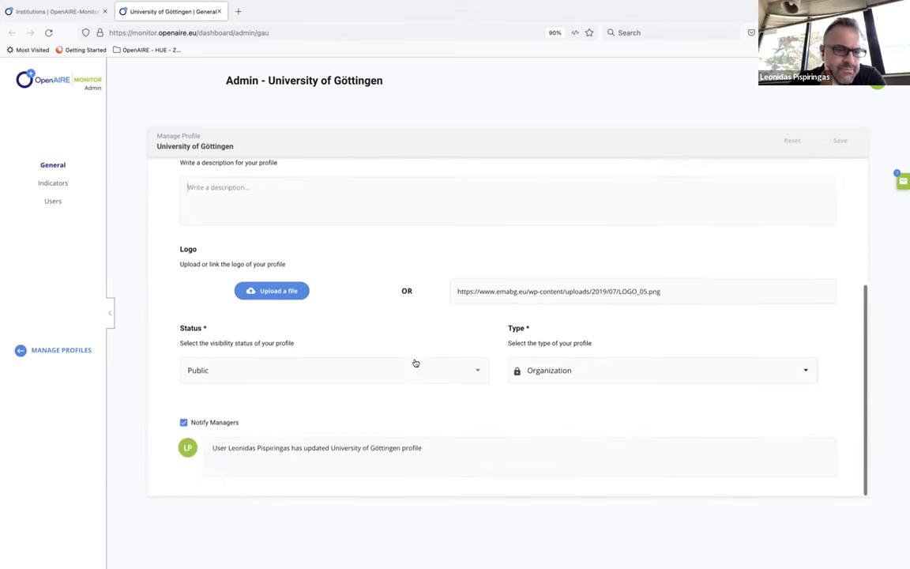
{"action": "left_click", "coordinate": [478, 375]}
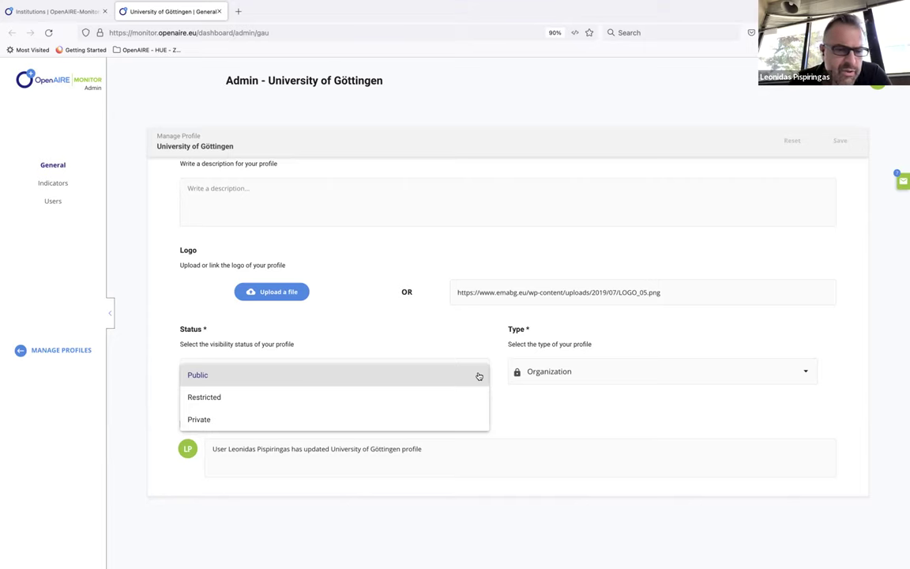
{"action": "left_click", "coordinate": [518, 408]}
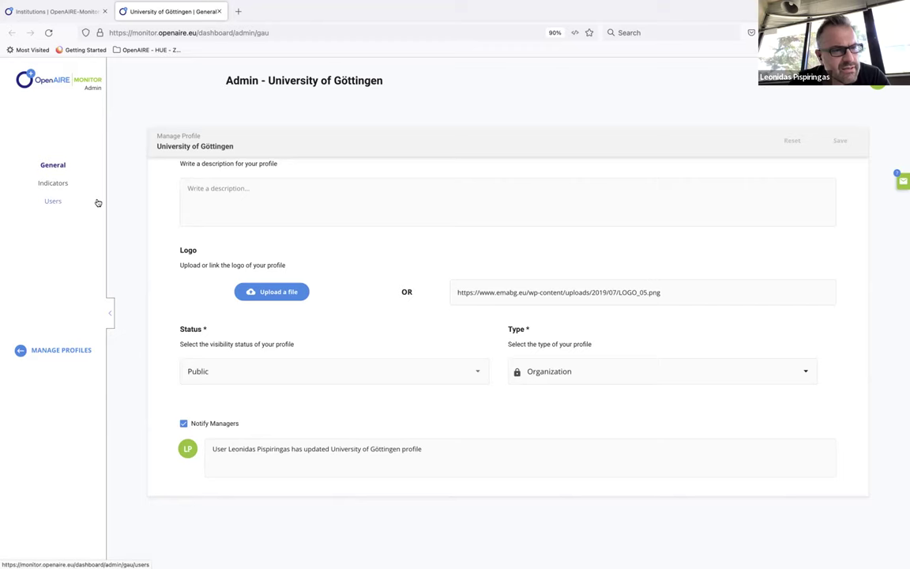
{"action": "scroll", "coordinate": [147, 312], "scroll_direction": "down", "scroll_amount": 1}
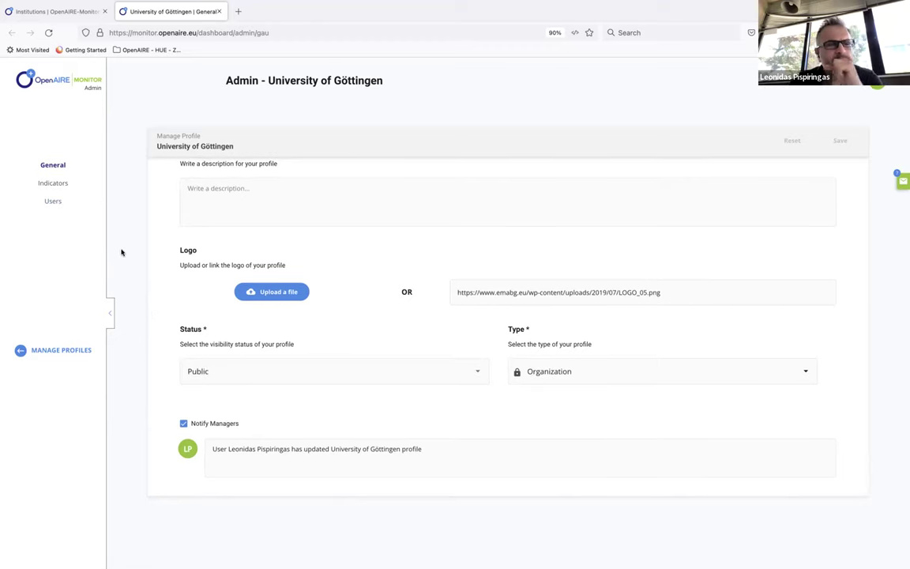
- View the profile's managers and open its indicators for administration
{"action": "left_click", "coordinate": [52, 202]}
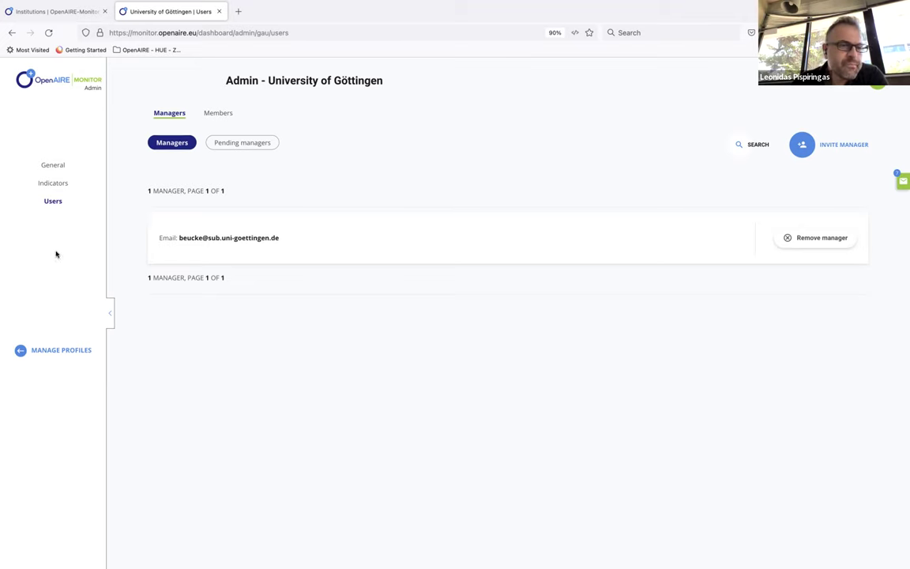
{"action": "left_click", "coordinate": [51, 188]}
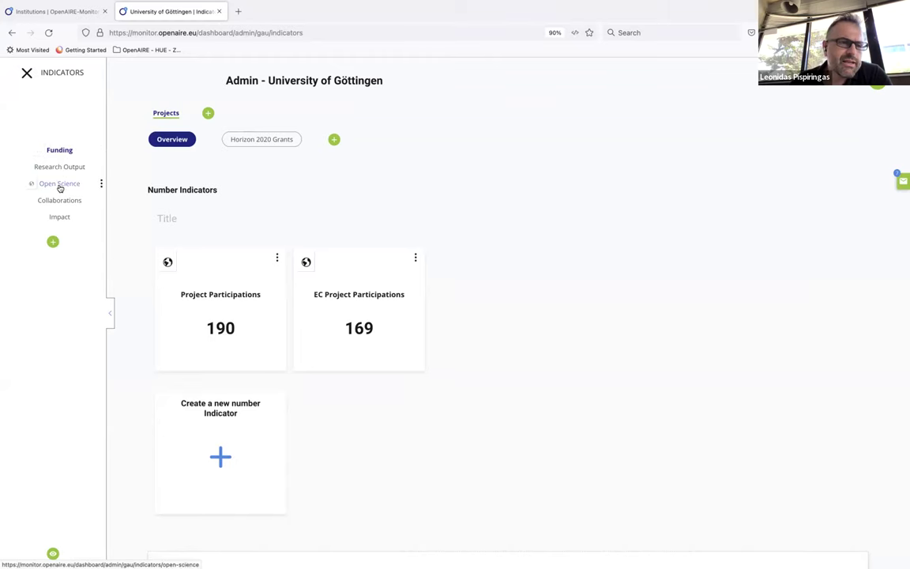
- View the edit and visibility options available for the Funding category
{"action": "left_click", "coordinate": [101, 149]}
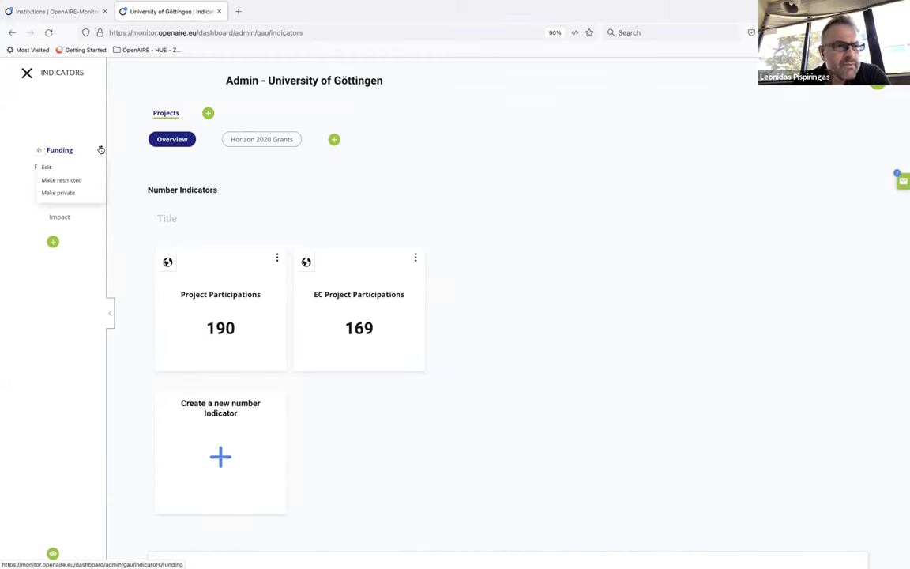
{"action": "left_click", "coordinate": [35, 149]}
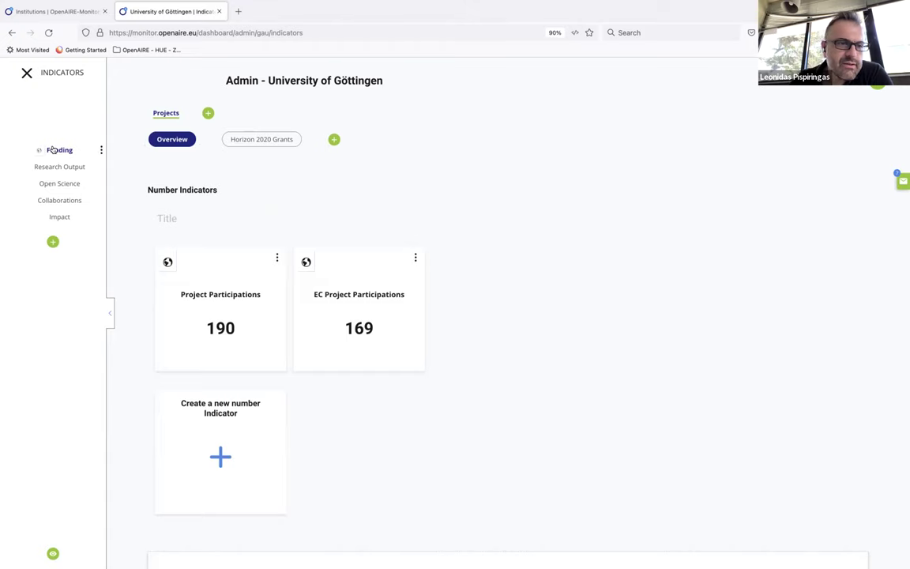
{"action": "mouse_move", "coordinate": [70, 150]}
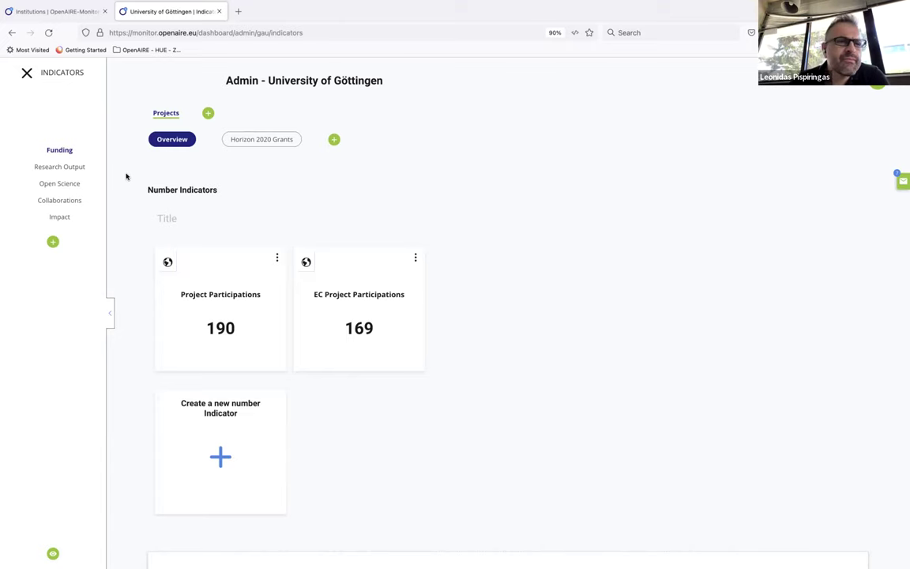
- Examine the number indicators and charts in the Funding category's Projects overview, including project participations by funder and over time
{"action": "scroll", "coordinate": [125, 176], "scroll_direction": "down", "scroll_amount": 1}
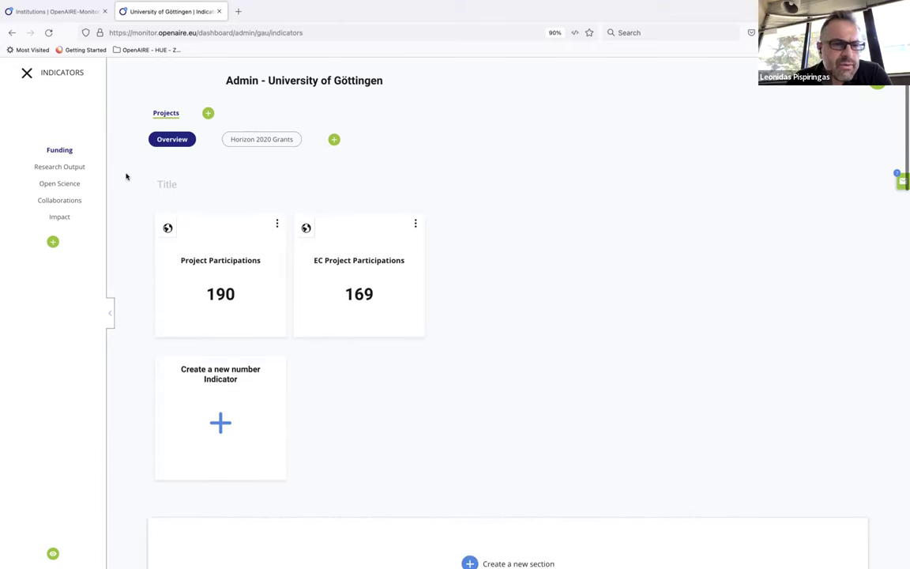
{"action": "scroll", "coordinate": [126, 176], "scroll_direction": "down", "scroll_amount": 1}
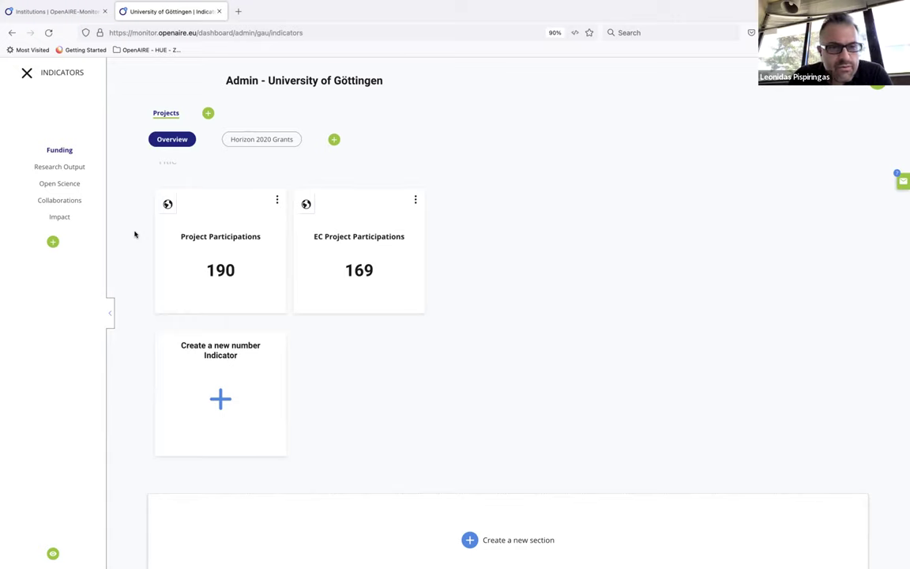
{"action": "scroll", "coordinate": [135, 235], "scroll_direction": "down", "scroll_amount": 4}
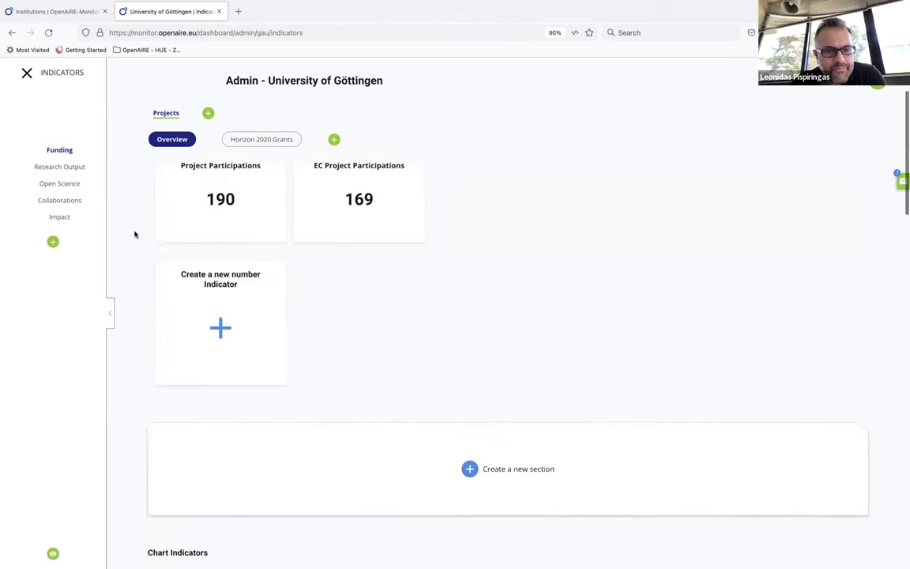
{"action": "scroll", "coordinate": [135, 235], "scroll_direction": "down", "scroll_amount": 4}
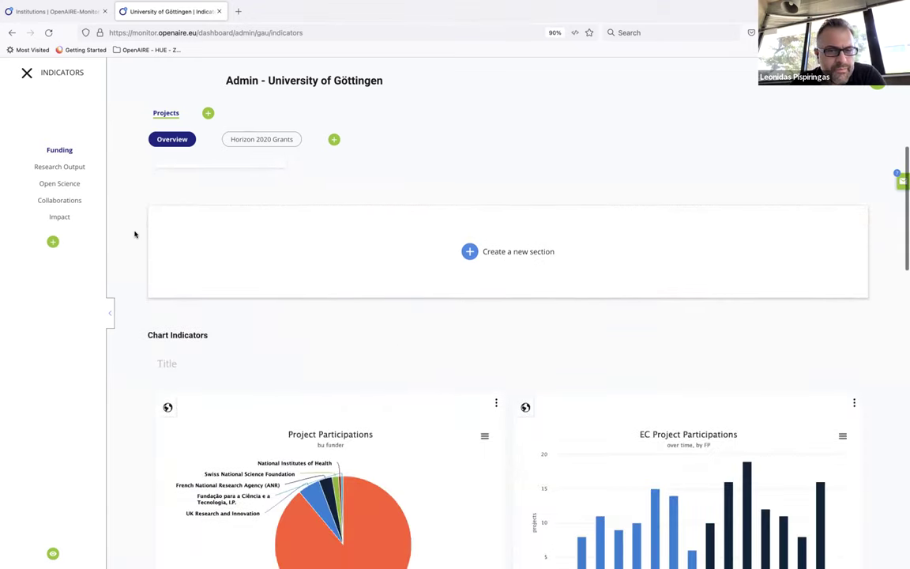
{"action": "scroll", "coordinate": [135, 235], "scroll_direction": "down", "scroll_amount": 4}
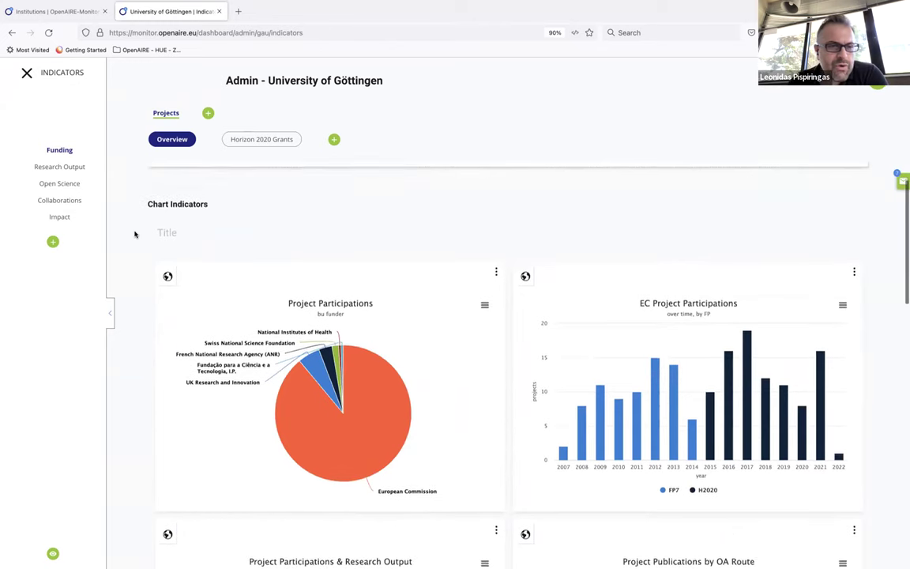
{"action": "scroll", "coordinate": [134, 235], "scroll_direction": "down", "scroll_amount": 3}
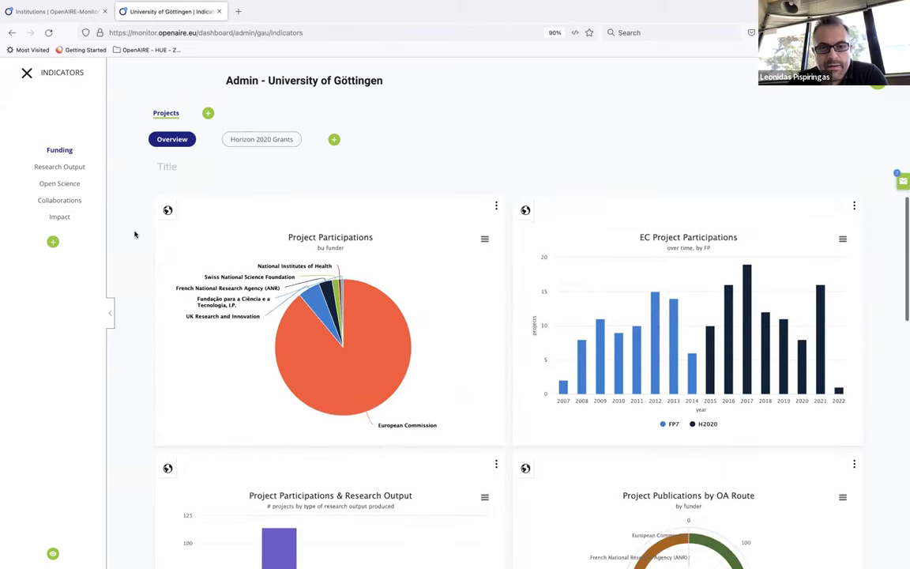
{"action": "scroll", "coordinate": [134, 235], "scroll_direction": "up", "scroll_amount": 1}
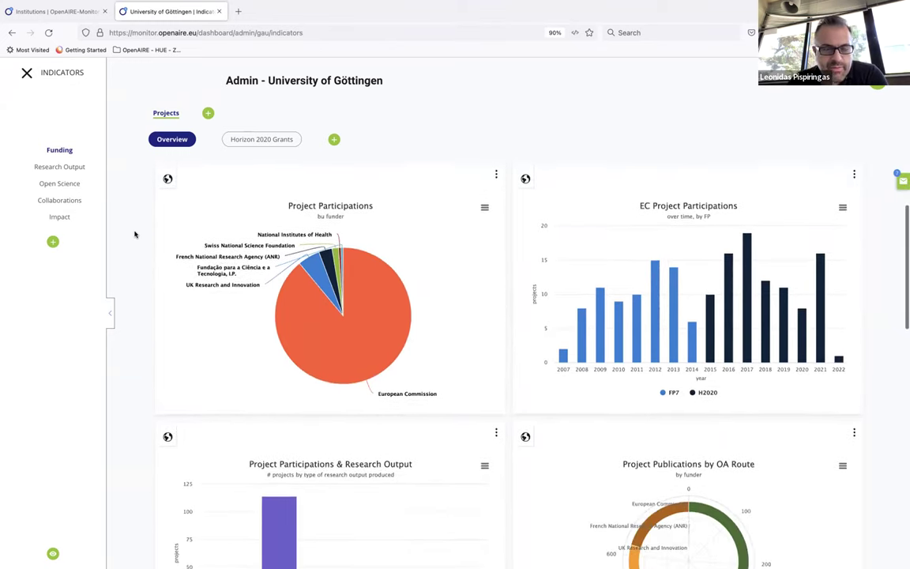
{"action": "scroll", "coordinate": [135, 234], "scroll_direction": "down", "scroll_amount": 1}
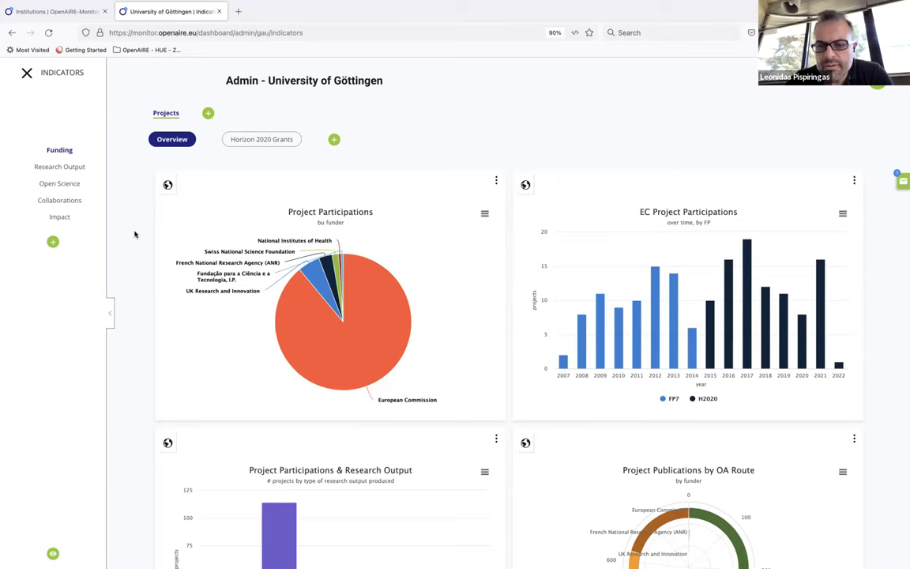
{"action": "scroll", "coordinate": [135, 235], "scroll_direction": "down", "scroll_amount": 3}
{"action": "scroll", "coordinate": [134, 234], "scroll_direction": "up", "scroll_amount": 1}
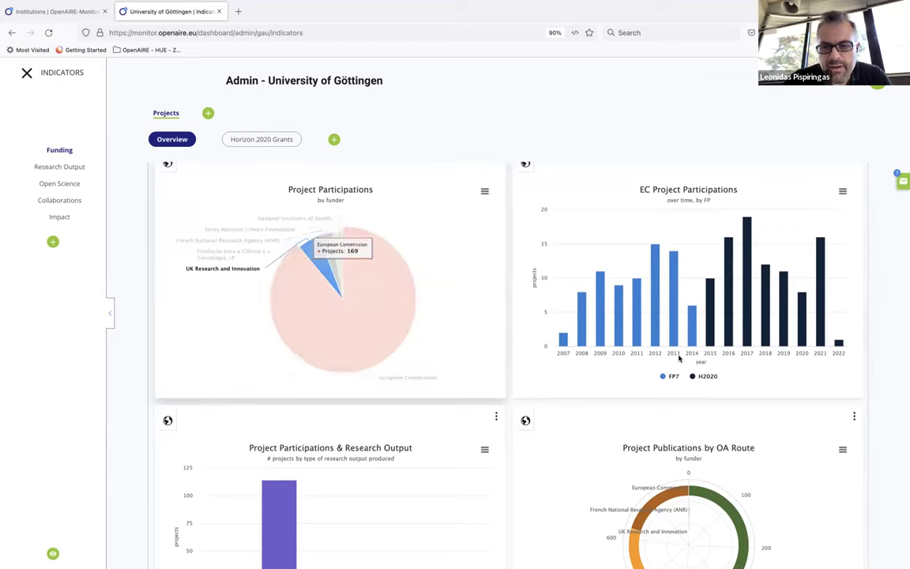
{"action": "scroll", "coordinate": [655, 377], "scroll_direction": "down", "scroll_amount": 1}
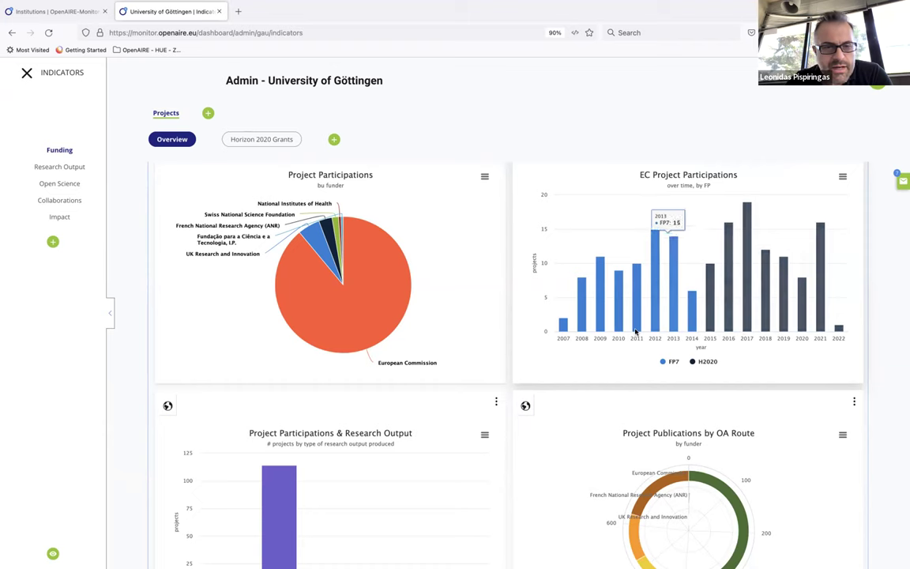
- Hide the FP7 series in the EC Project Participations chart, and show it again
{"action": "left_click", "coordinate": [671, 362]}
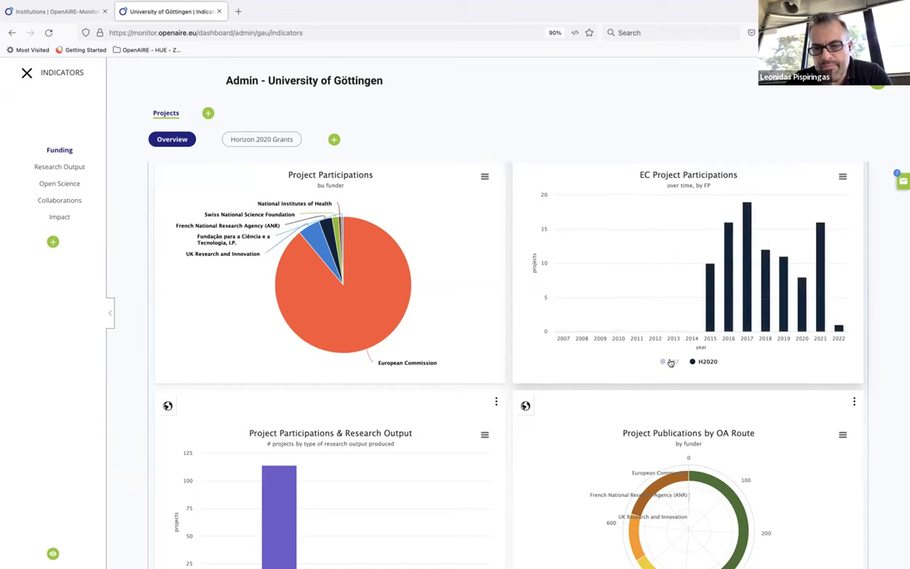
{"action": "left_click", "coordinate": [671, 362]}
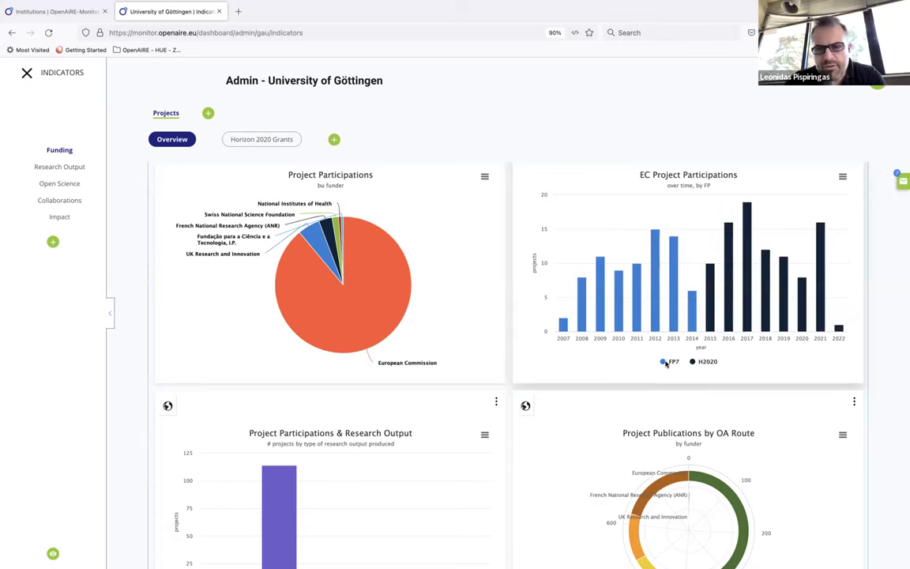
{"action": "scroll", "coordinate": [666, 363], "scroll_direction": "up", "scroll_amount": 1}
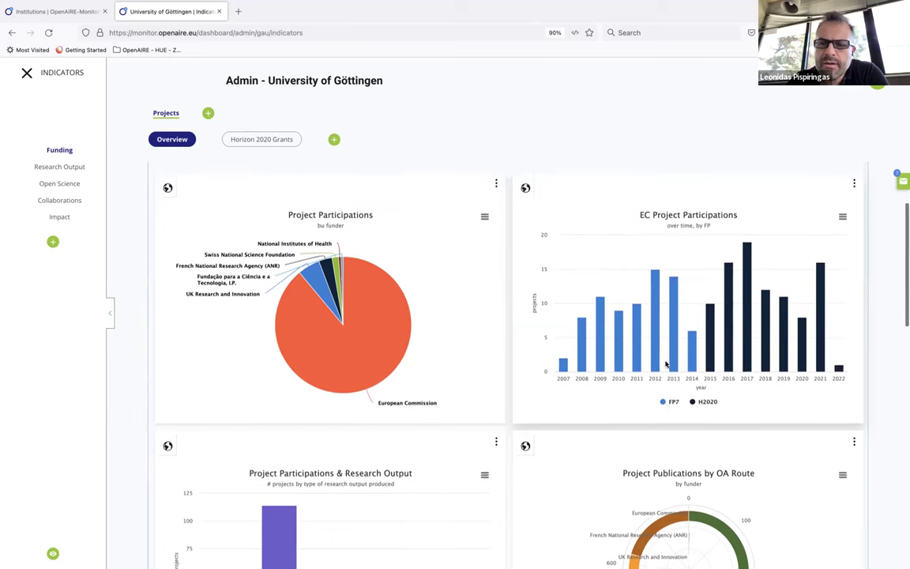
- Edit the EC Project Participations chart indicator and enter "Test description" as its description
{"action": "left_click", "coordinate": [855, 189]}
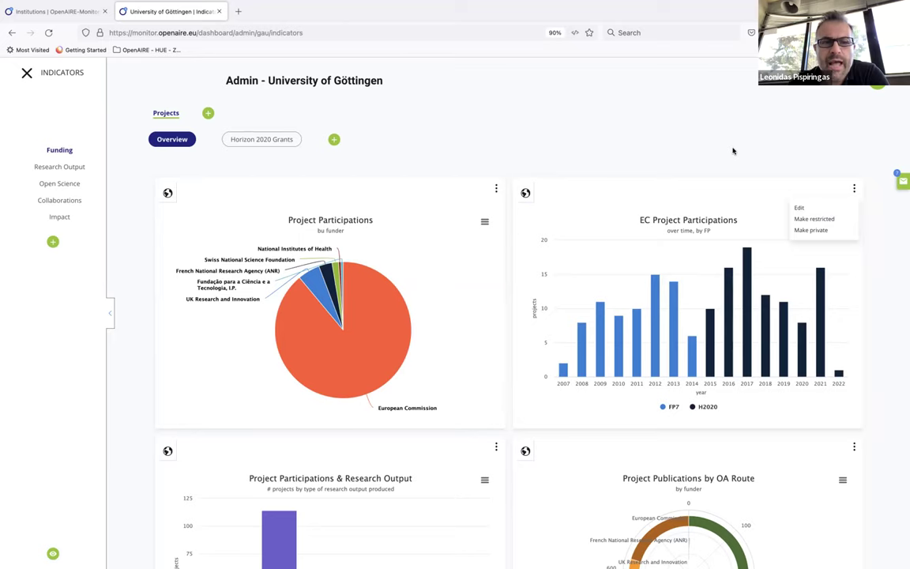
{"action": "left_click", "coordinate": [799, 208]}
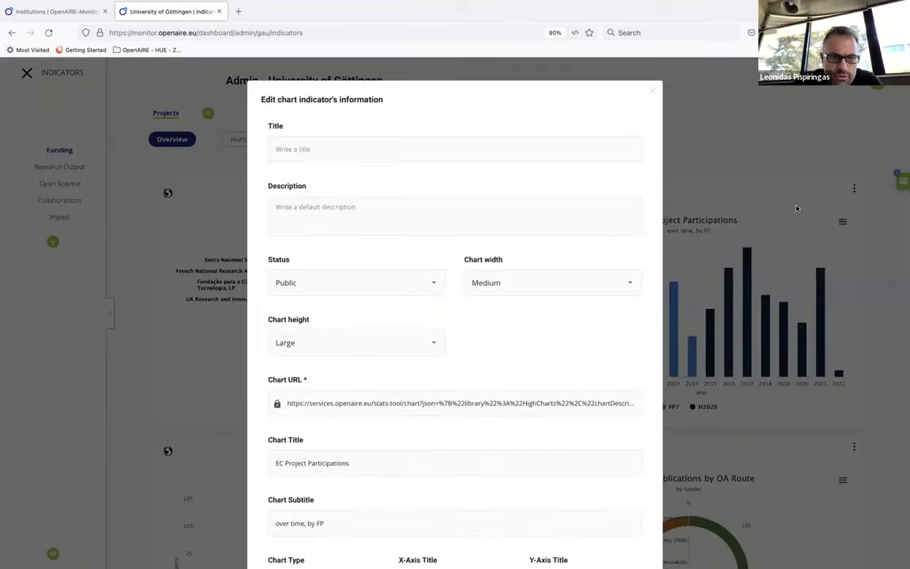
{"action": "left_click", "coordinate": [391, 152]}
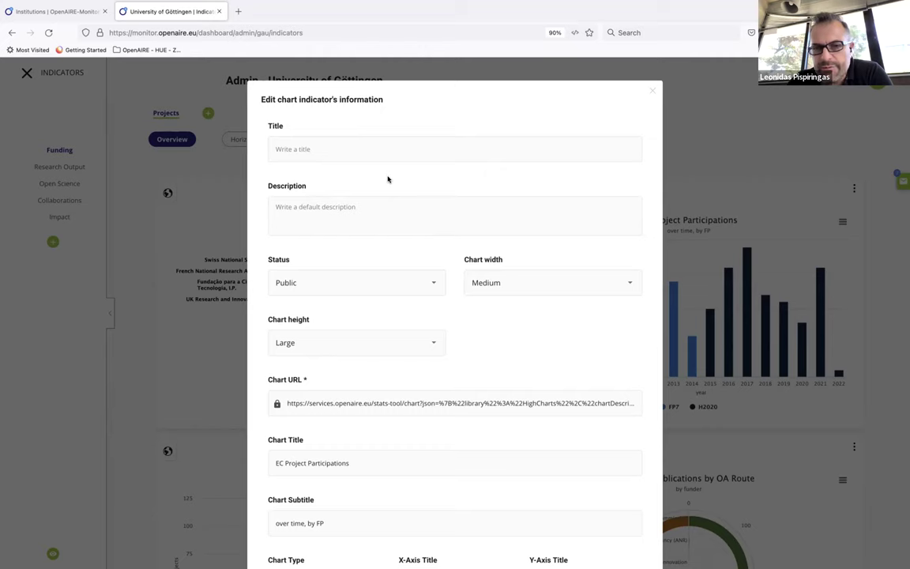
{"action": "left_click", "coordinate": [382, 203]}
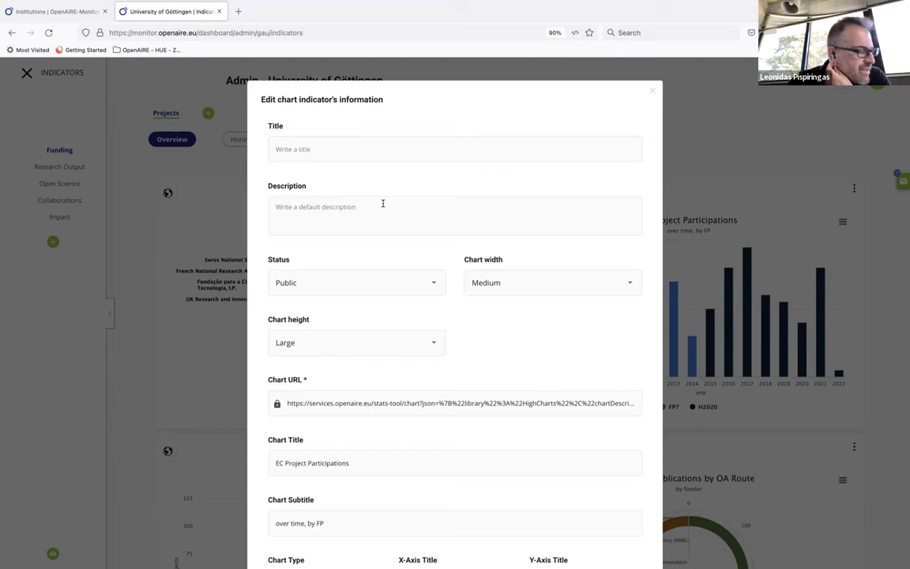
{"action": "left_click", "coordinate": [383, 203]}
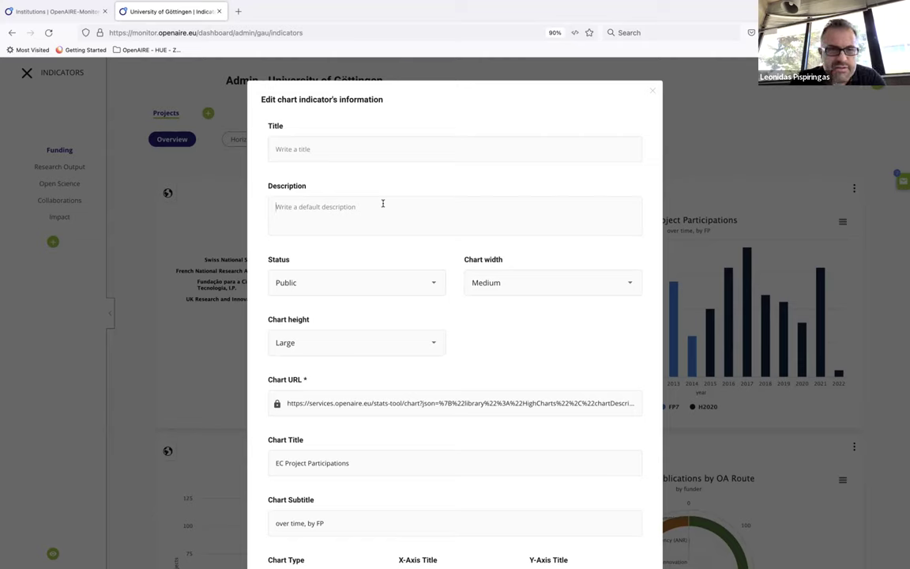
{"action": "type", "text": "Test descri"}
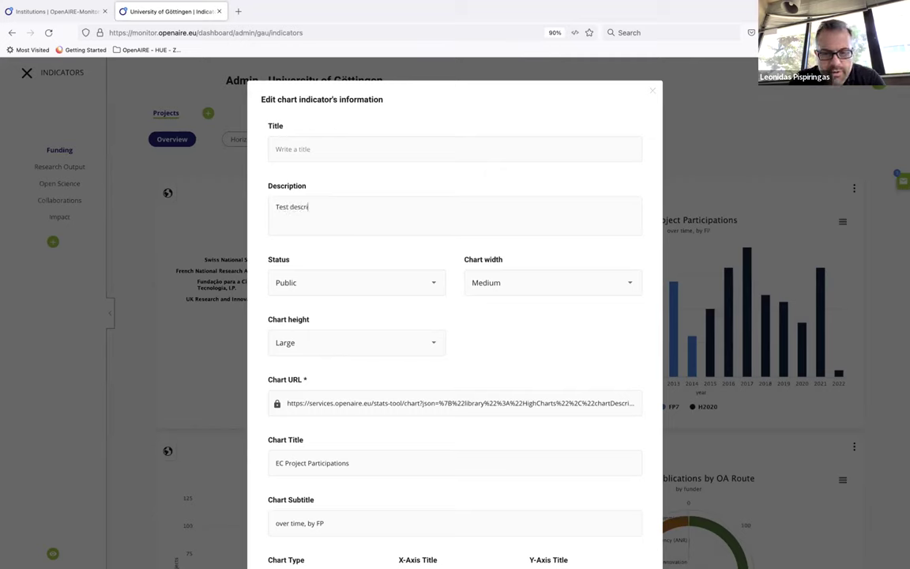
{"action": "type", "text": "ption"}
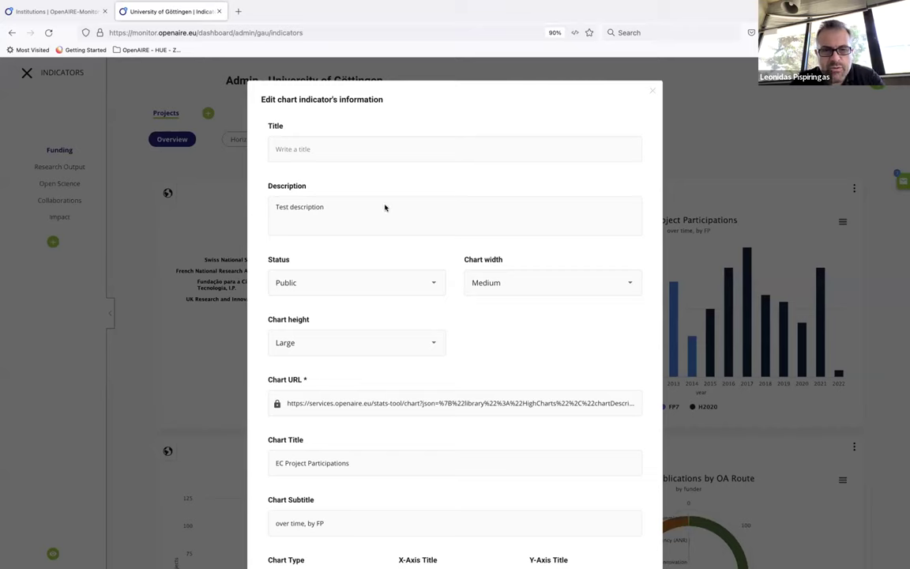
- Save the edited indicator with manager notification enabled, and view the description overlay on its chart
{"action": "scroll", "coordinate": [529, 311], "scroll_direction": "down", "scroll_amount": 5}
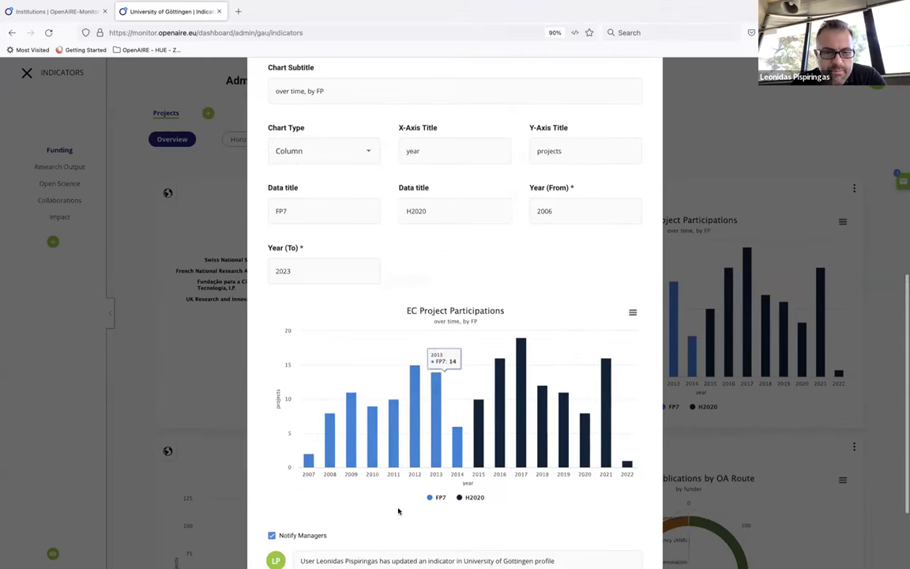
{"action": "scroll", "coordinate": [411, 379], "scroll_direction": "down", "scroll_amount": 3}
{"action": "left_click", "coordinate": [601, 503]}
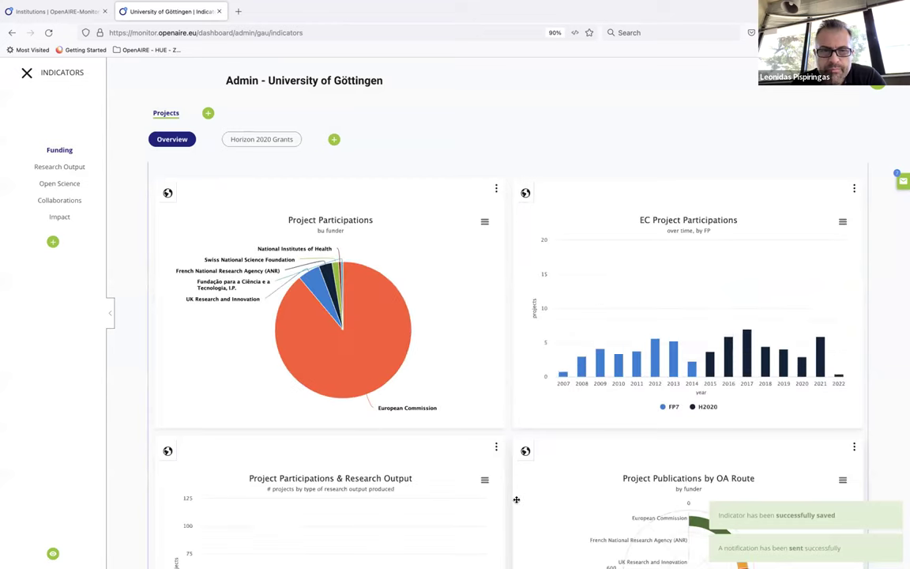
{"action": "mouse_move", "coordinate": [644, 302]}
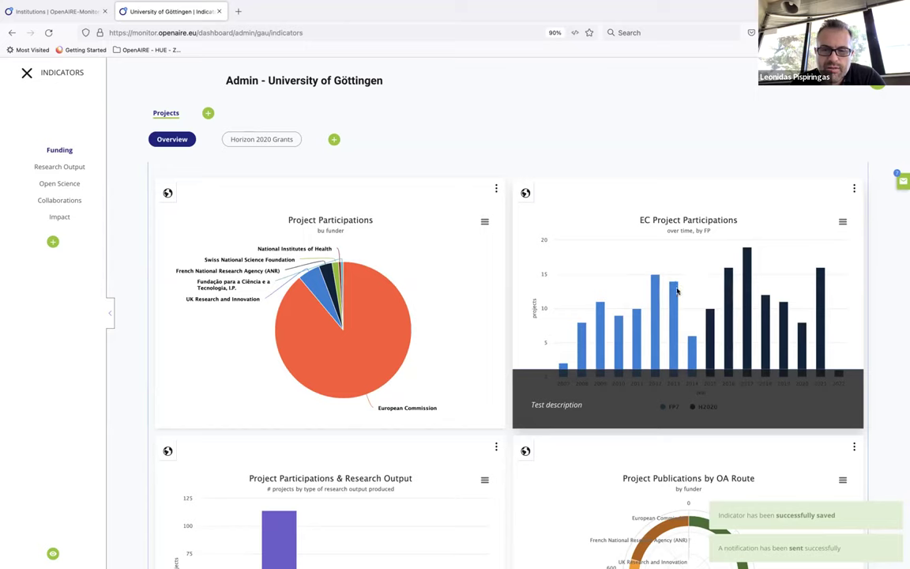
- Reopen the EC Project Participations indicator for editing and clear its description
{"action": "left_click", "coordinate": [854, 187]}
{"action": "left_click", "coordinate": [792, 204]}
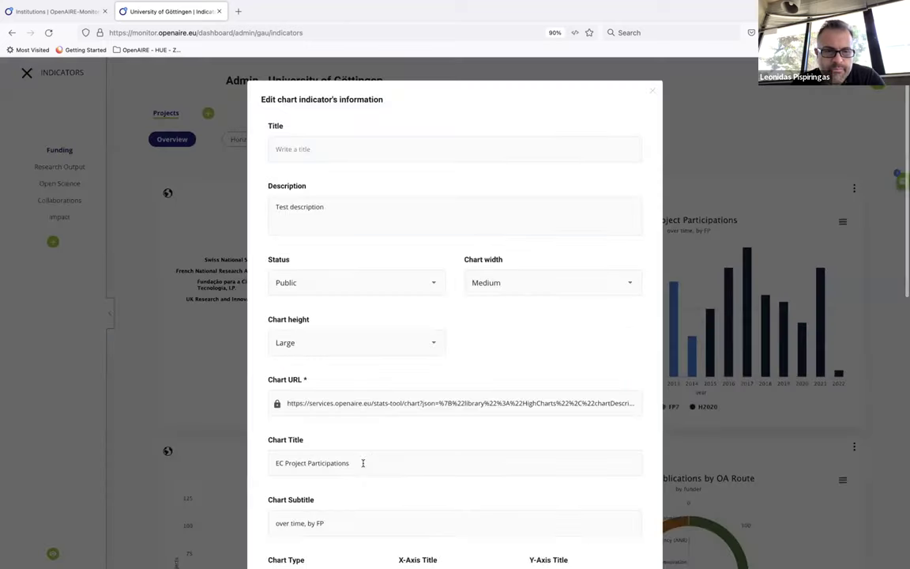
{"action": "scroll", "coordinate": [361, 472], "scroll_direction": "down", "scroll_amount": 3}
{"action": "scroll", "coordinate": [321, 296], "scroll_direction": "up", "scroll_amount": 3}
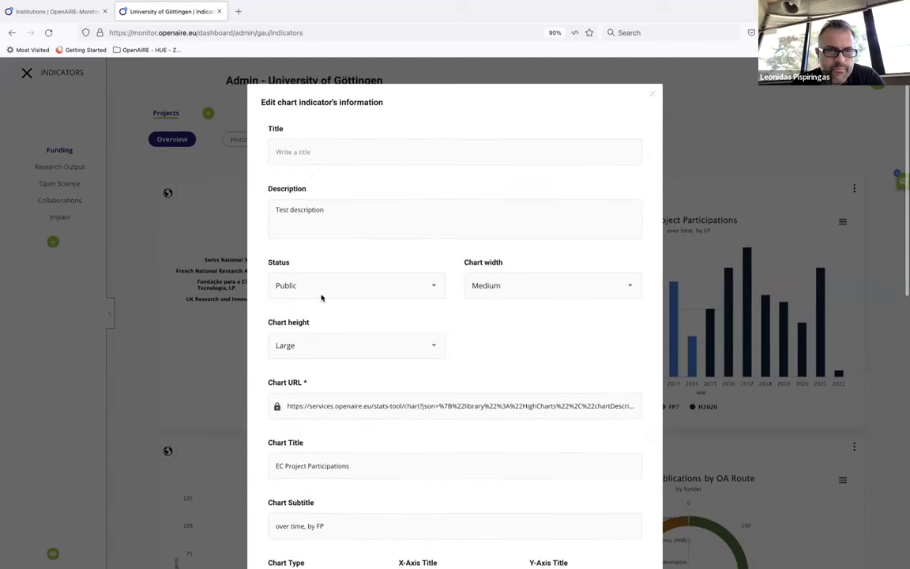
{"action": "triple_click", "coordinate": [313, 207]}
{"action": "key", "text": "BackSpace"}
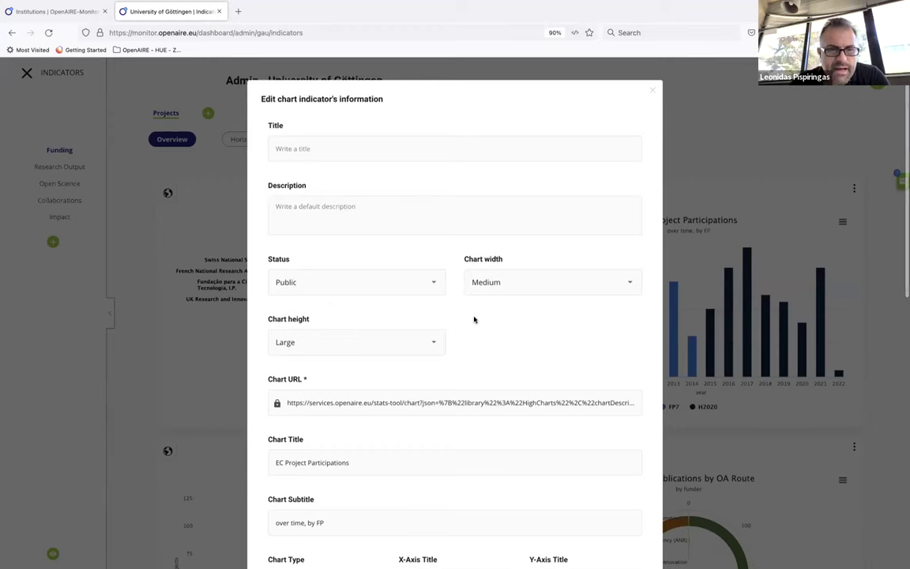
- Examine the indicator's chart titles, year range and available chart types, and close the editor without saving
{"action": "scroll", "coordinate": [474, 319], "scroll_direction": "down", "scroll_amount": 5}
{"action": "scroll", "coordinate": [474, 319], "scroll_direction": "down", "scroll_amount": 4}
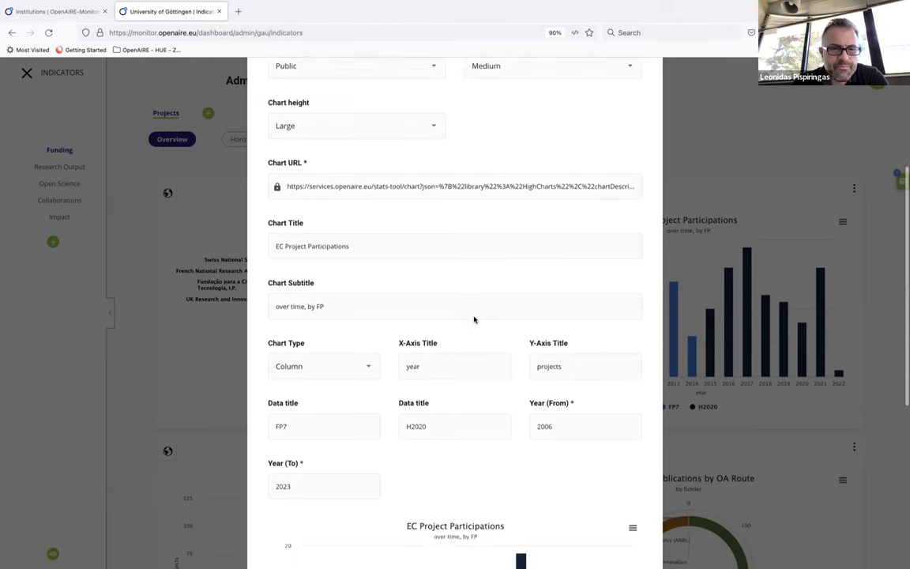
{"action": "right_click", "coordinate": [474, 320]}
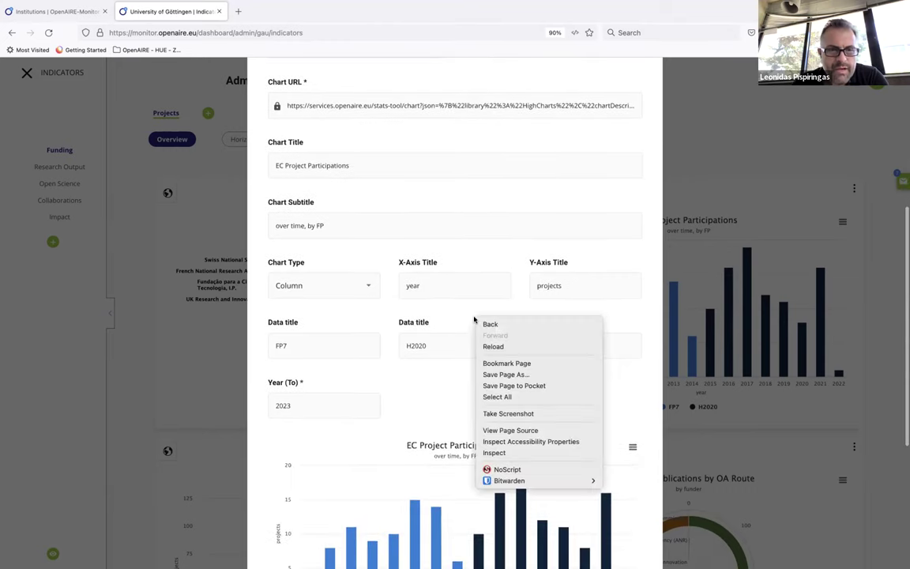
{"action": "left_click", "coordinate": [347, 308]}
{"action": "left_click", "coordinate": [368, 286]}
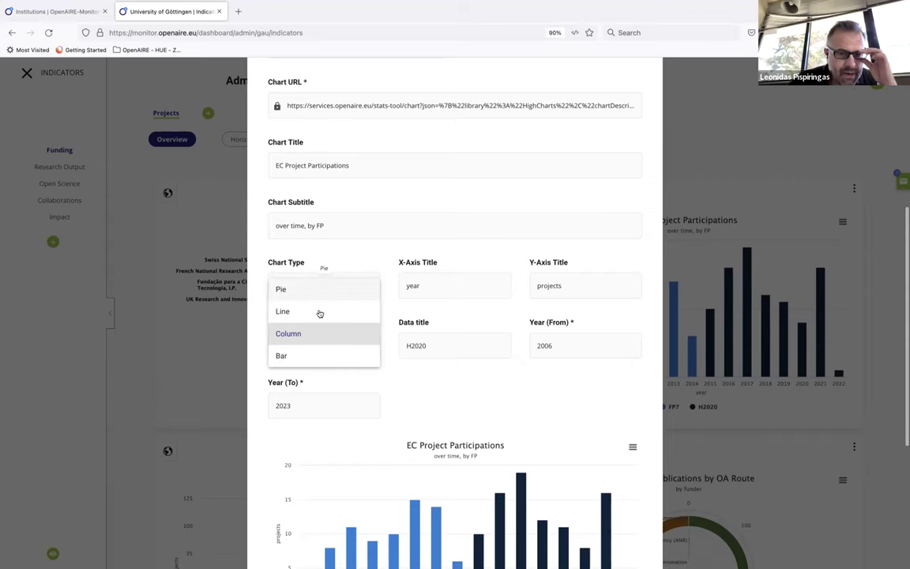
{"action": "left_click", "coordinate": [444, 394]}
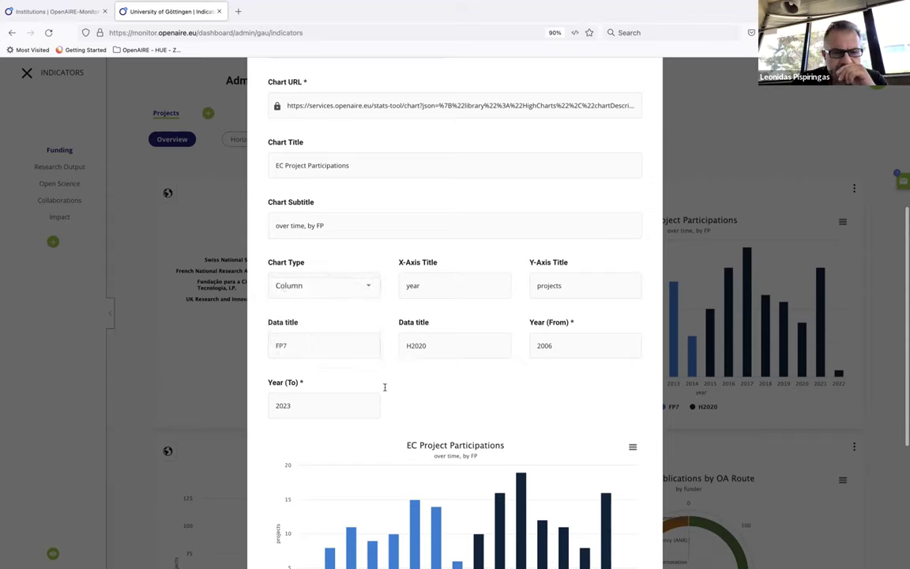
{"action": "left_click", "coordinate": [123, 376]}
- Examine the Project Participations & Research Output chart, which breaks projects down by type of research output produced
{"action": "scroll", "coordinate": [123, 376], "scroll_direction": "down", "scroll_amount": 1}
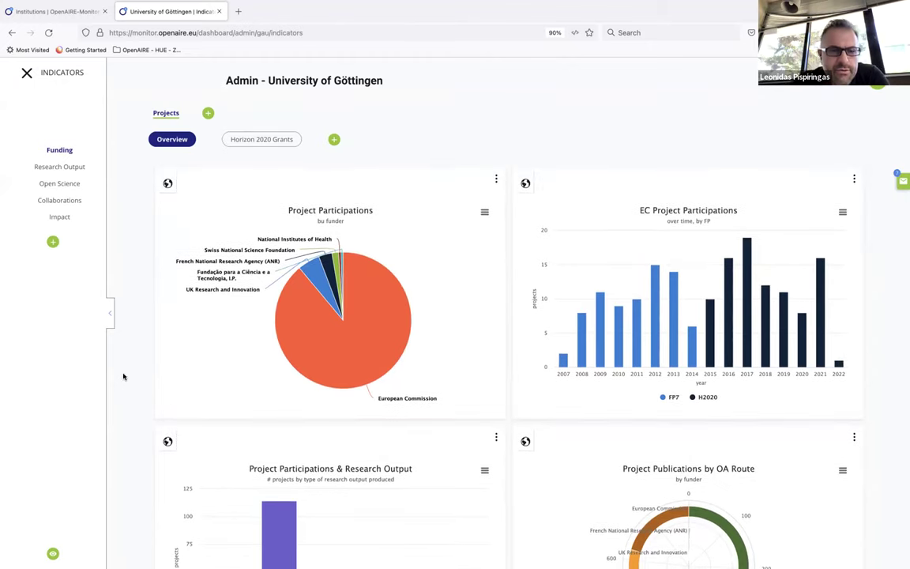
{"action": "scroll", "coordinate": [123, 376], "scroll_direction": "down", "scroll_amount": 1}
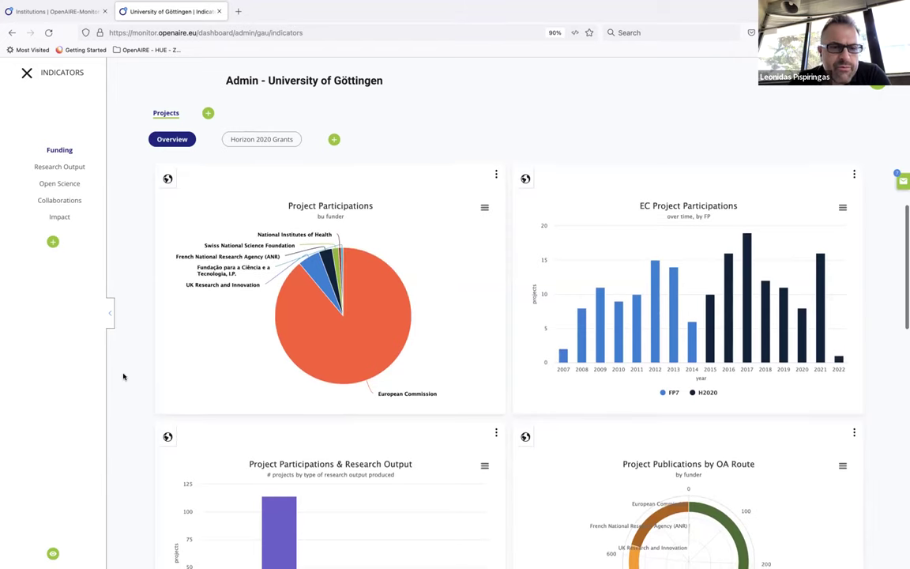
{"action": "scroll", "coordinate": [123, 377], "scroll_direction": "down", "scroll_amount": 3}
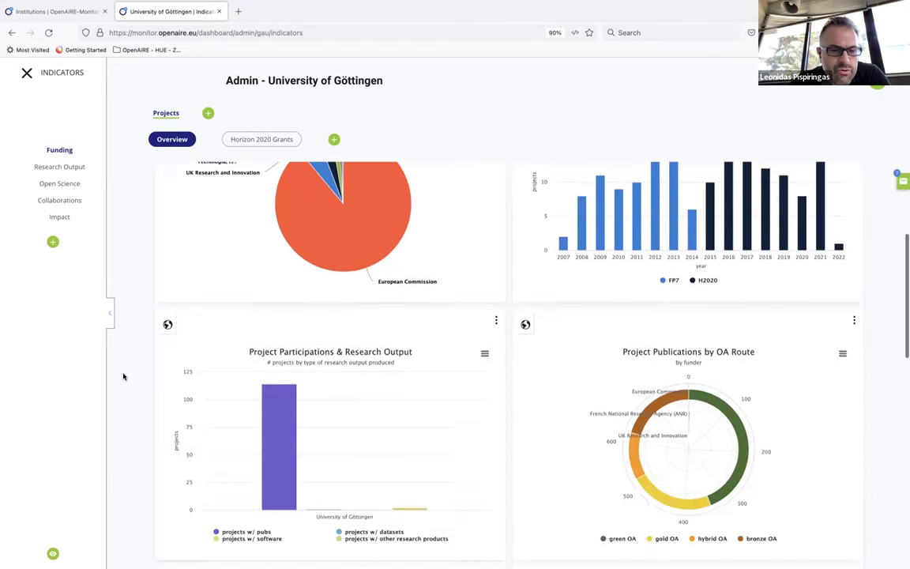
{"action": "scroll", "coordinate": [123, 376], "scroll_direction": "down", "scroll_amount": 2}
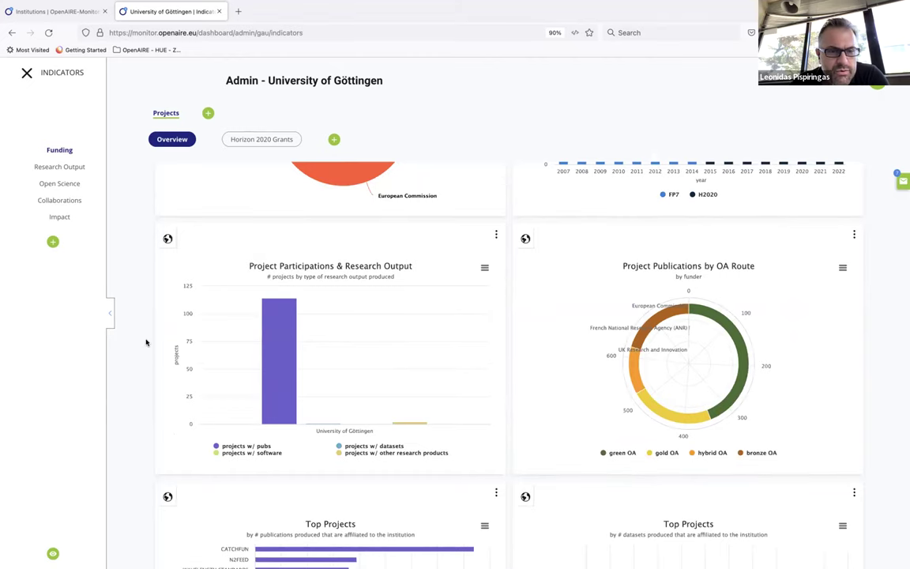
{"action": "scroll", "coordinate": [144, 348], "scroll_direction": "up", "scroll_amount": 1}
{"action": "scroll", "coordinate": [143, 354], "scroll_direction": "down", "scroll_amount": 1}
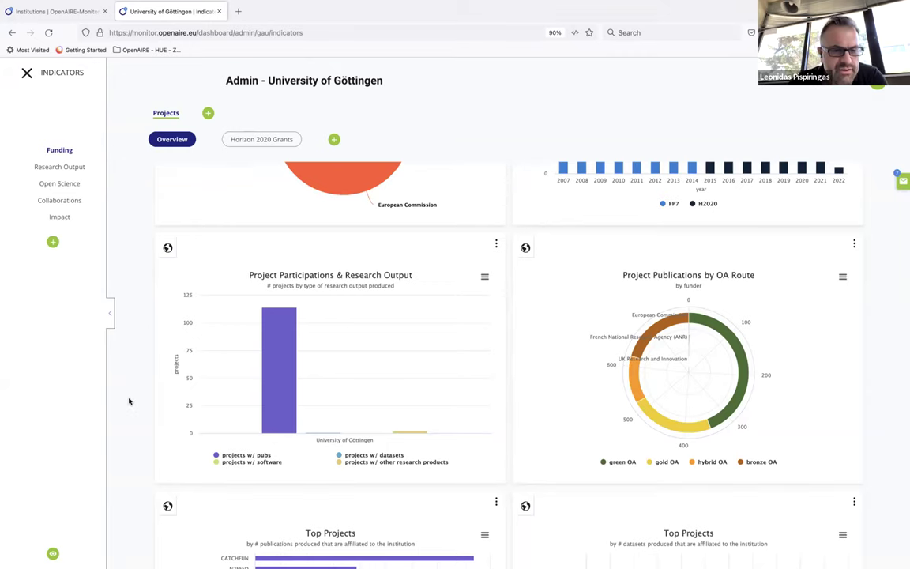
{"action": "scroll", "coordinate": [131, 402], "scroll_direction": "down", "scroll_amount": 1}
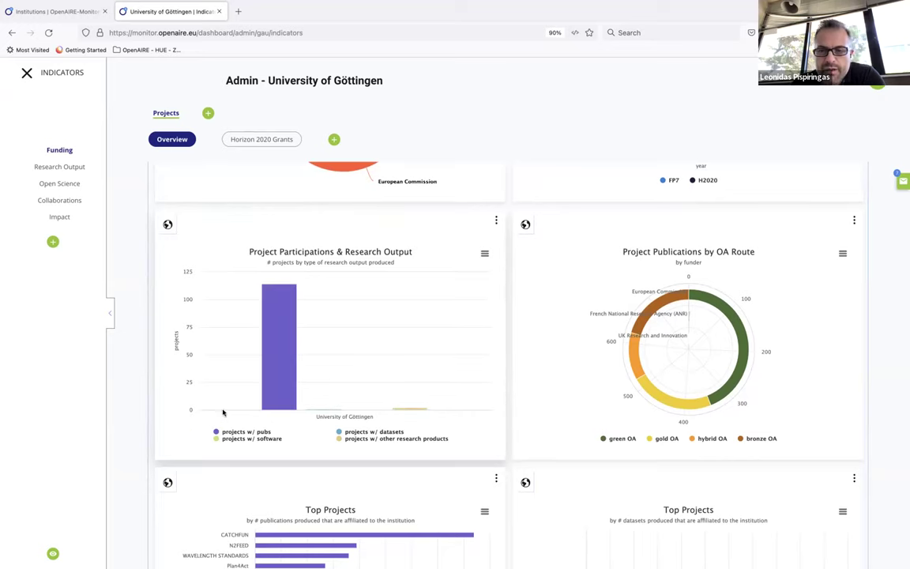
{"action": "scroll", "coordinate": [582, 277], "scroll_direction": "down", "scroll_amount": 1}
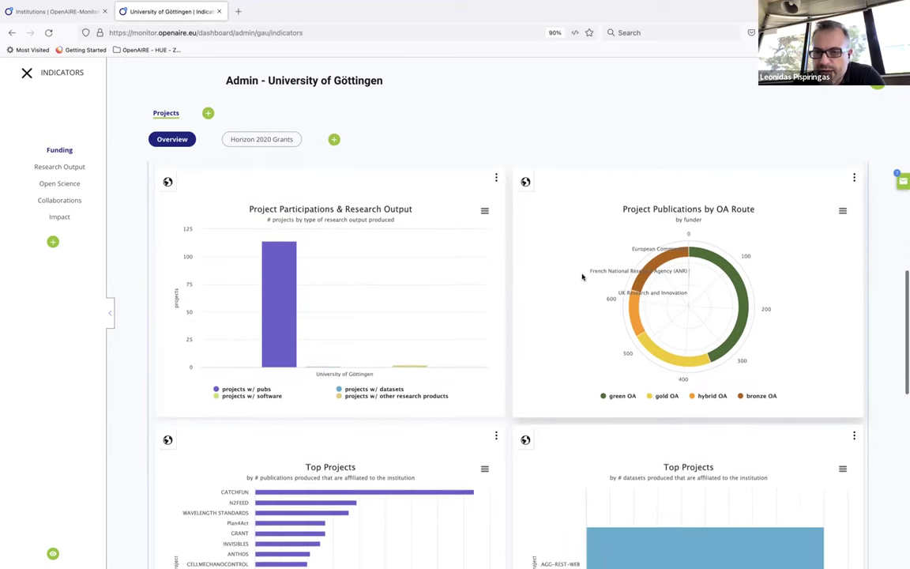
- Inspect the European Commission's bronze, green, gold and hybrid OA values in the Project Publications by OA Route chart
{"action": "mouse_move", "coordinate": [660, 255]}
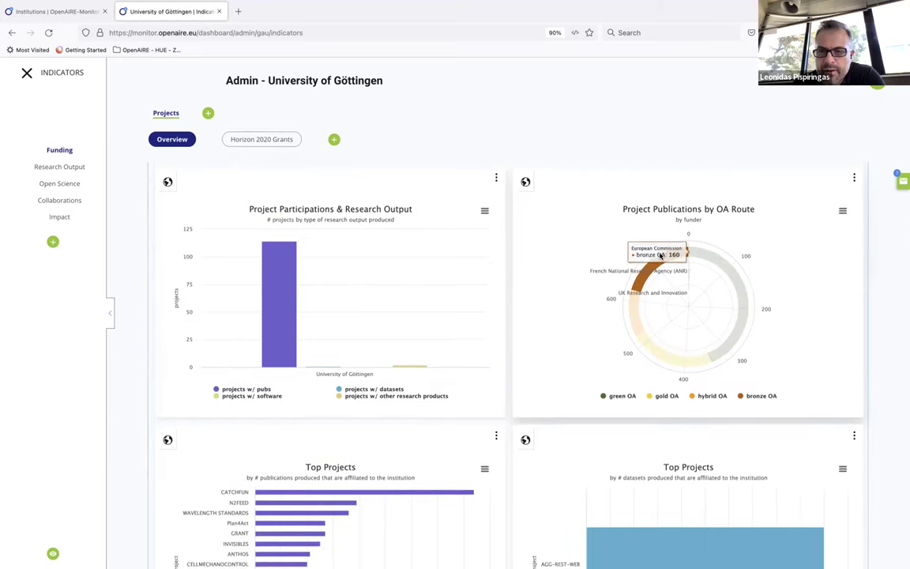
{"action": "mouse_move", "coordinate": [706, 255]}
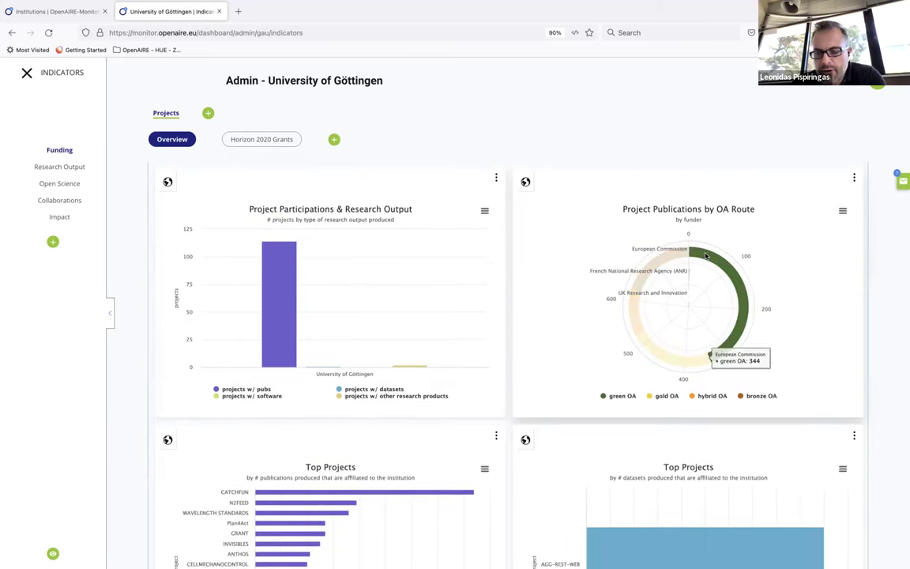
{"action": "mouse_move", "coordinate": [649, 342]}
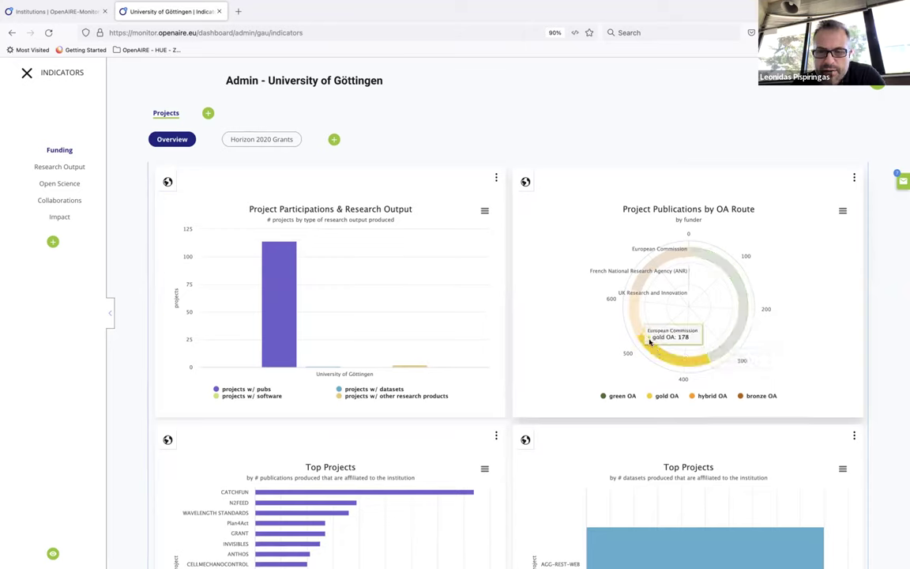
{"action": "mouse_move", "coordinate": [634, 304]}
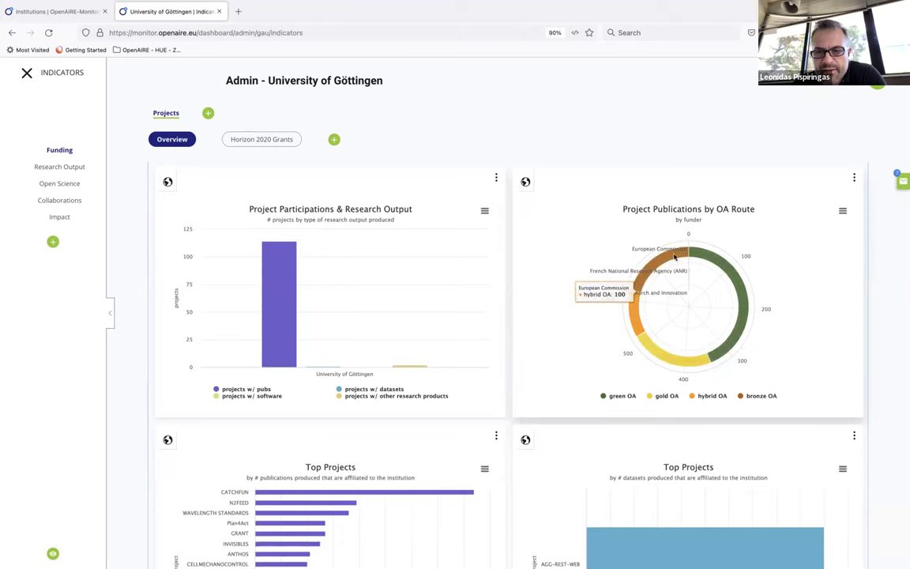
{"action": "mouse_move", "coordinate": [641, 267]}
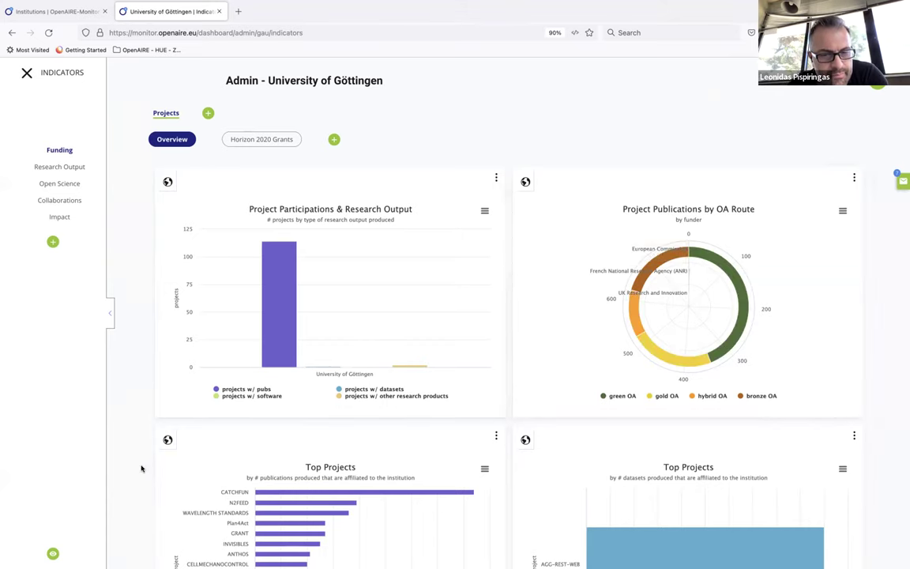
- View the Top Projects charts for publications, datasets, software and other research products
{"action": "scroll", "coordinate": [142, 468], "scroll_direction": "down", "scroll_amount": 4}
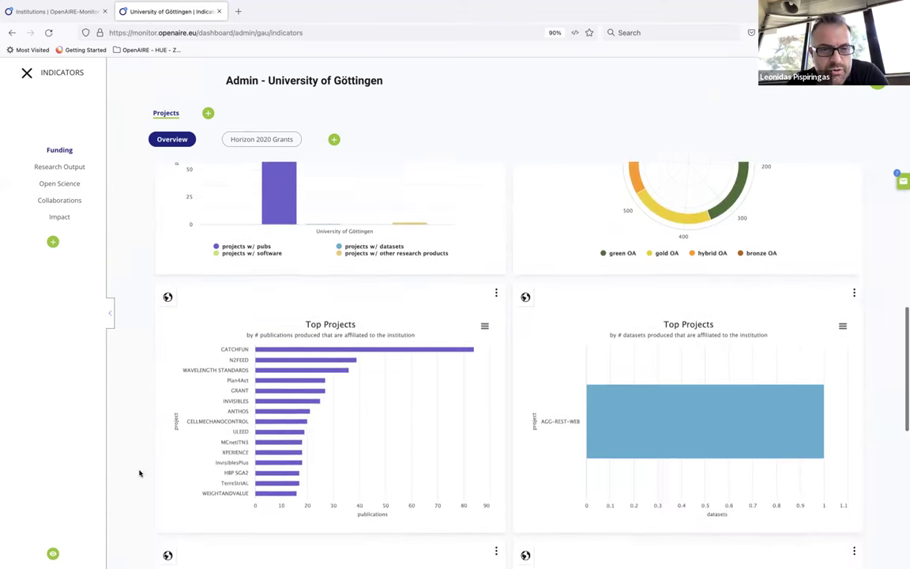
{"action": "scroll", "coordinate": [139, 474], "scroll_direction": "down", "scroll_amount": 2}
{"action": "scroll", "coordinate": [139, 473], "scroll_direction": "down", "scroll_amount": 2}
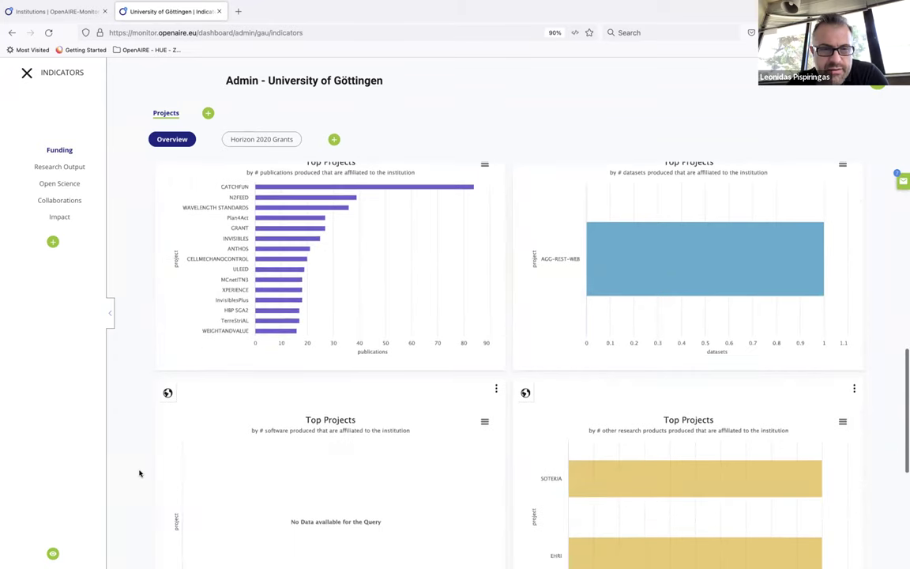
{"action": "scroll", "coordinate": [139, 474], "scroll_direction": "up", "scroll_amount": 1}
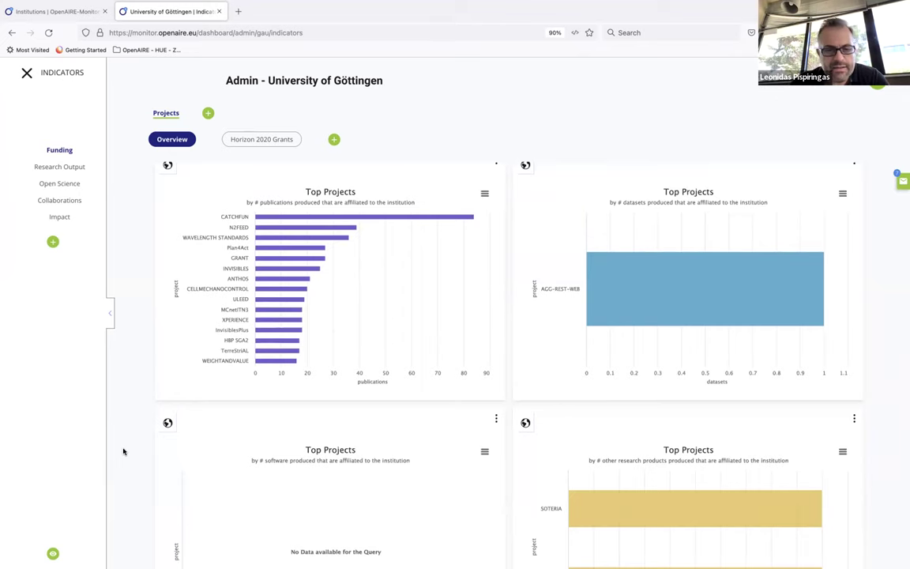
- Examine the remaining Top Projects charts, ranked by software and other research products
{"action": "scroll", "coordinate": [123, 451], "scroll_direction": "down", "scroll_amount": 1}
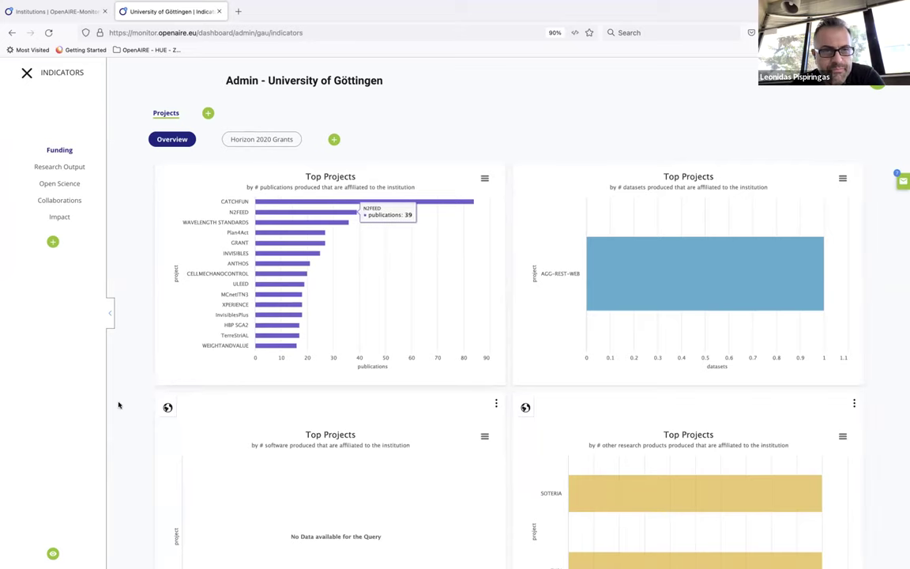
{"action": "scroll", "coordinate": [118, 404], "scroll_direction": "down", "scroll_amount": 3}
{"action": "scroll", "coordinate": [119, 405], "scroll_direction": "up", "scroll_amount": 1}
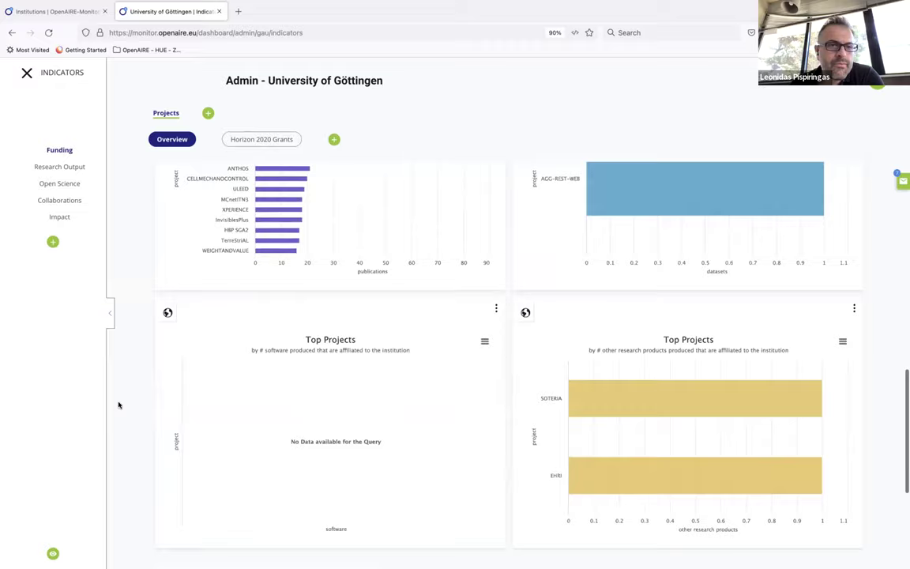
- Switch to the Horizon 2020 Grants indicators and review the number indicators for project participations, total funding and average funding per project
{"action": "scroll", "coordinate": [119, 404], "scroll_direction": "up", "scroll_amount": 10}
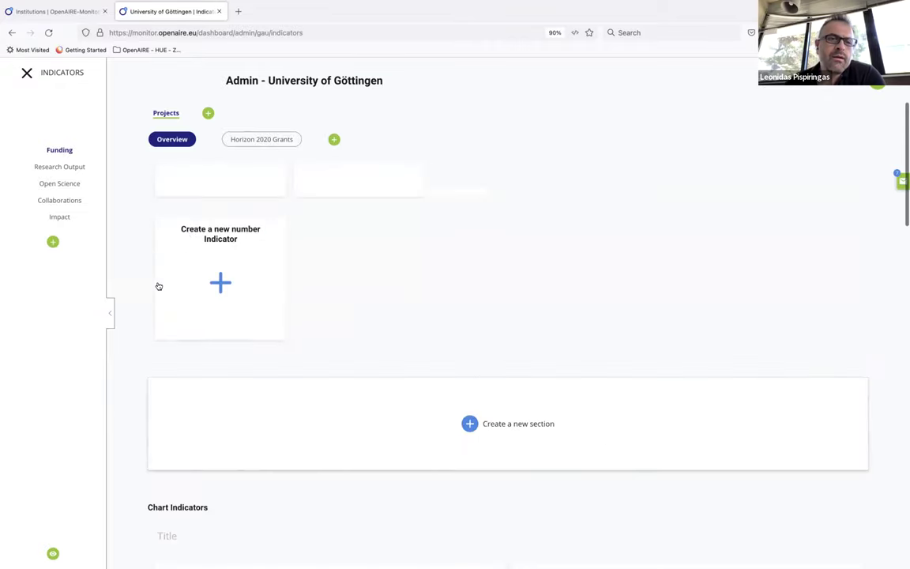
{"action": "left_click", "coordinate": [252, 144]}
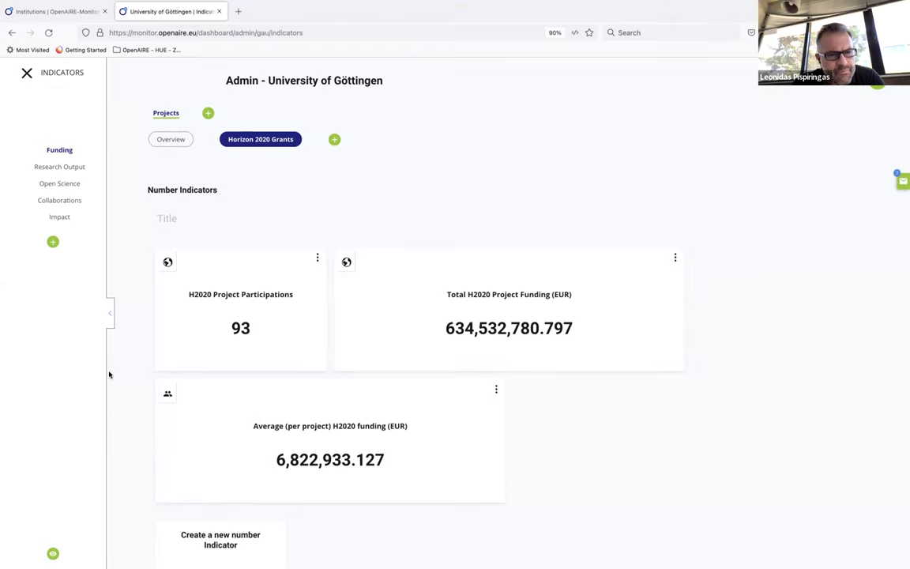
{"action": "scroll", "coordinate": [109, 375], "scroll_direction": "down", "scroll_amount": 1}
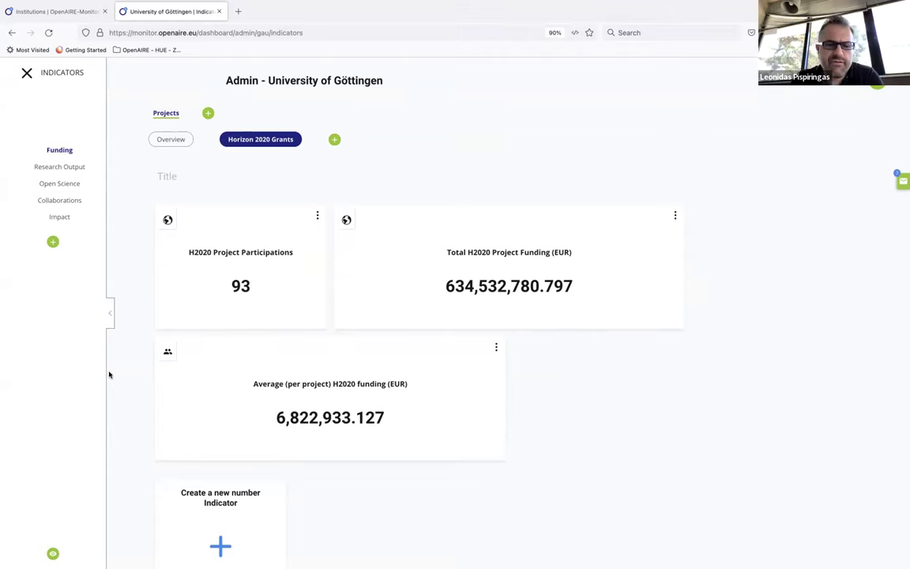
{"action": "scroll", "coordinate": [109, 375], "scroll_direction": "down", "scroll_amount": 3}
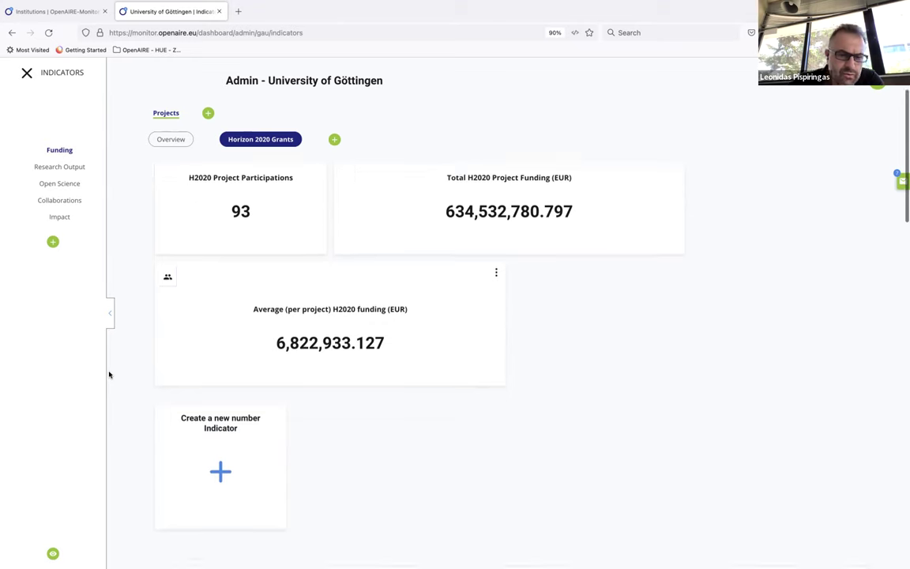
{"action": "scroll", "coordinate": [109, 374], "scroll_direction": "down", "scroll_amount": 5}
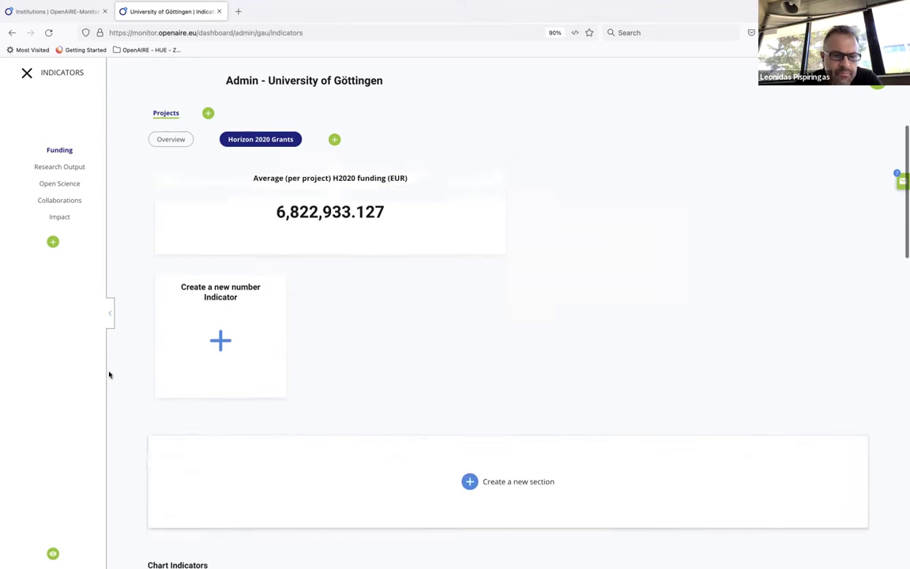
- Examine the H2020 project participation and project funding charts by pillar and by top programmes
{"action": "scroll", "coordinate": [109, 374], "scroll_direction": "down", "scroll_amount": 4}
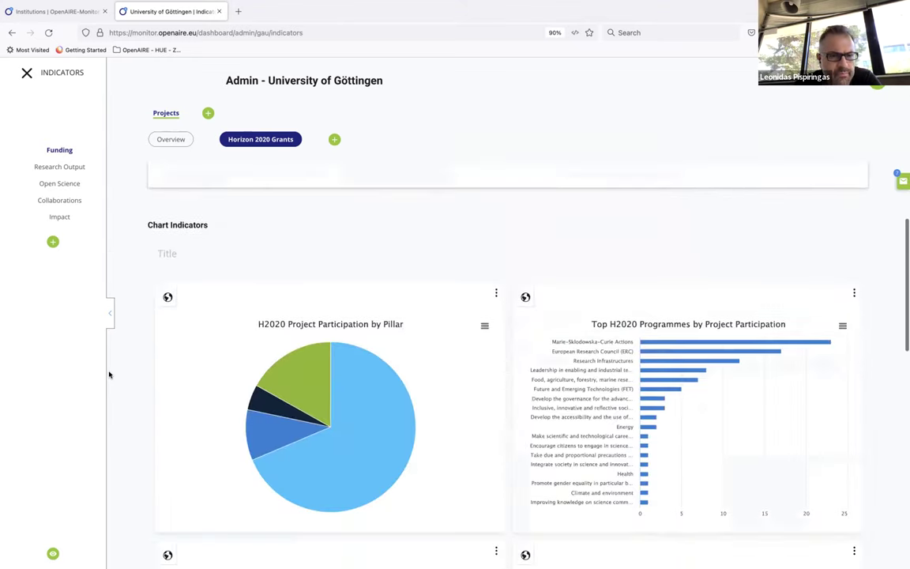
{"action": "scroll", "coordinate": [109, 375], "scroll_direction": "down", "scroll_amount": 2}
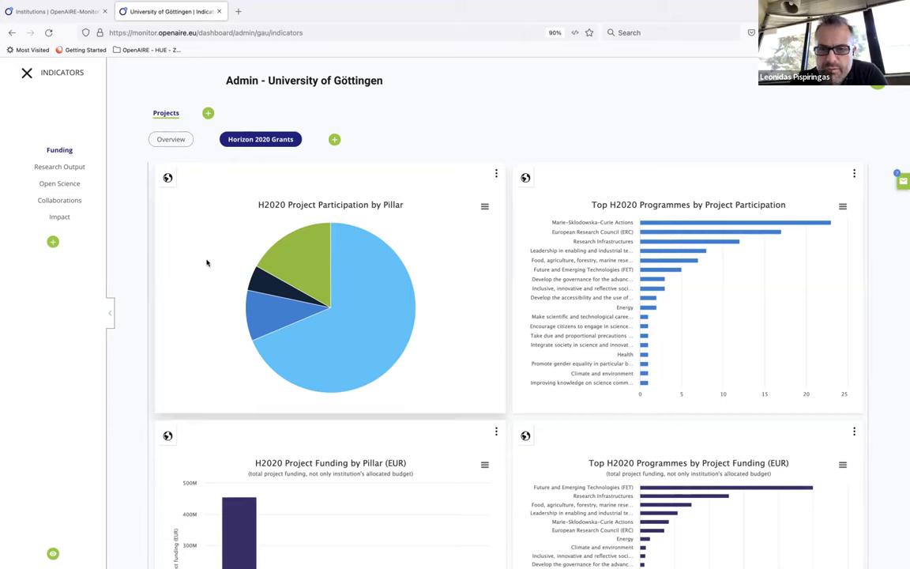
{"action": "scroll", "coordinate": [100, 386], "scroll_direction": "down", "scroll_amount": 3}
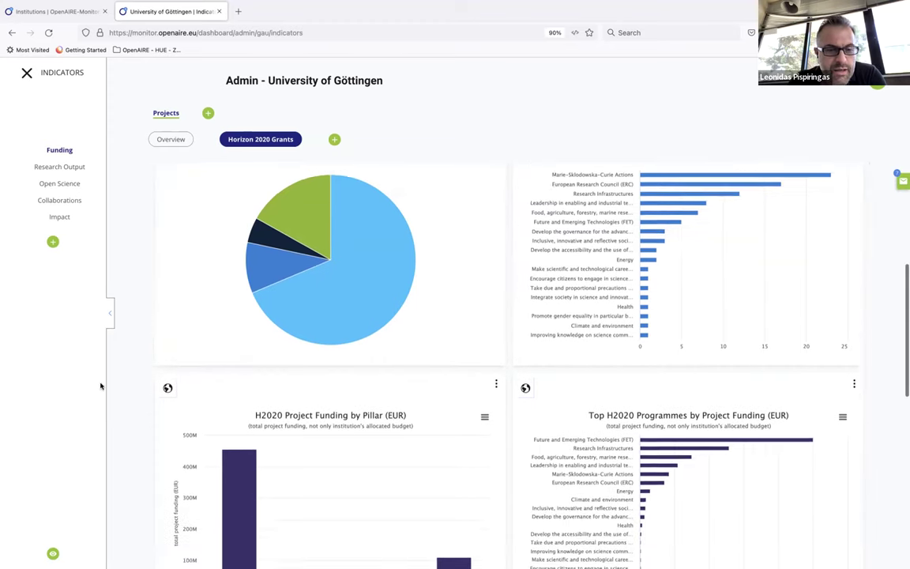
{"action": "scroll", "coordinate": [100, 385], "scroll_direction": "down", "scroll_amount": 2}
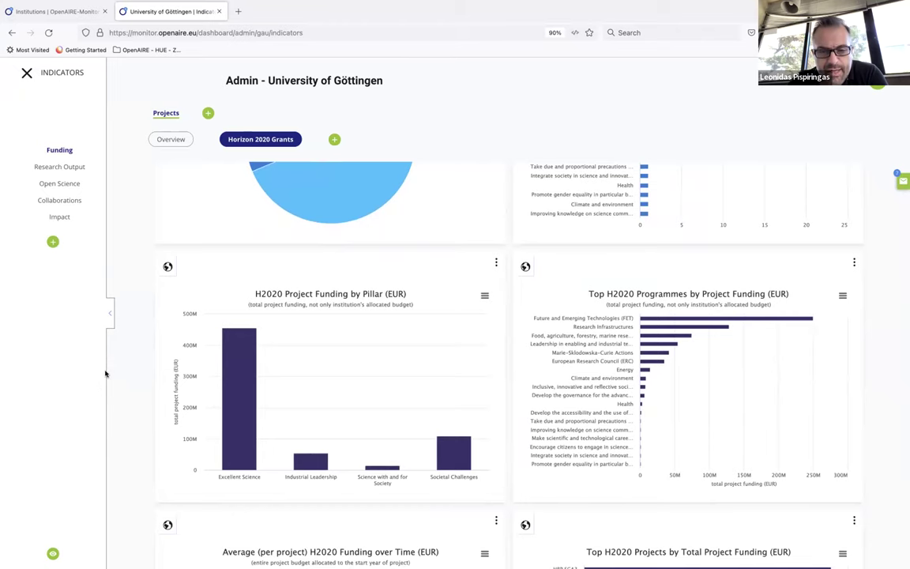
{"action": "scroll", "coordinate": [105, 373], "scroll_direction": "down", "scroll_amount": 1}
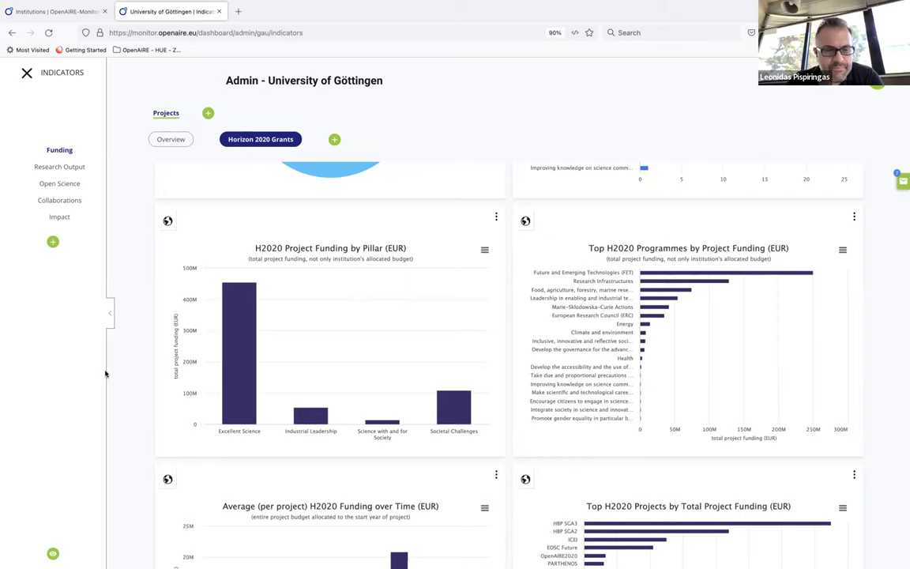
{"action": "scroll", "coordinate": [105, 373], "scroll_direction": "down", "scroll_amount": 1}
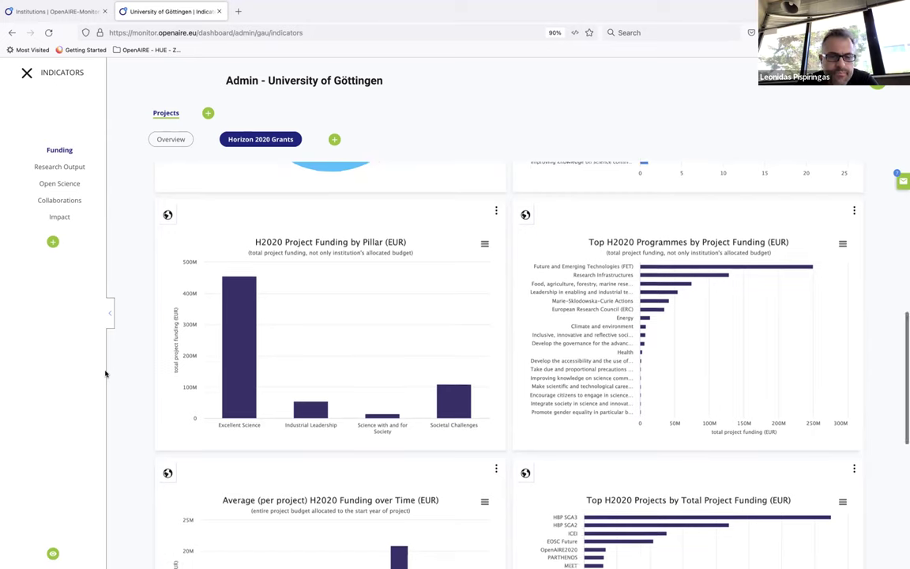
- Inspect the Average (per project) H2020 Funding over Time and Top H2020 Projects by Total Project Funding charts
{"action": "scroll", "coordinate": [105, 373], "scroll_direction": "down", "scroll_amount": 3}
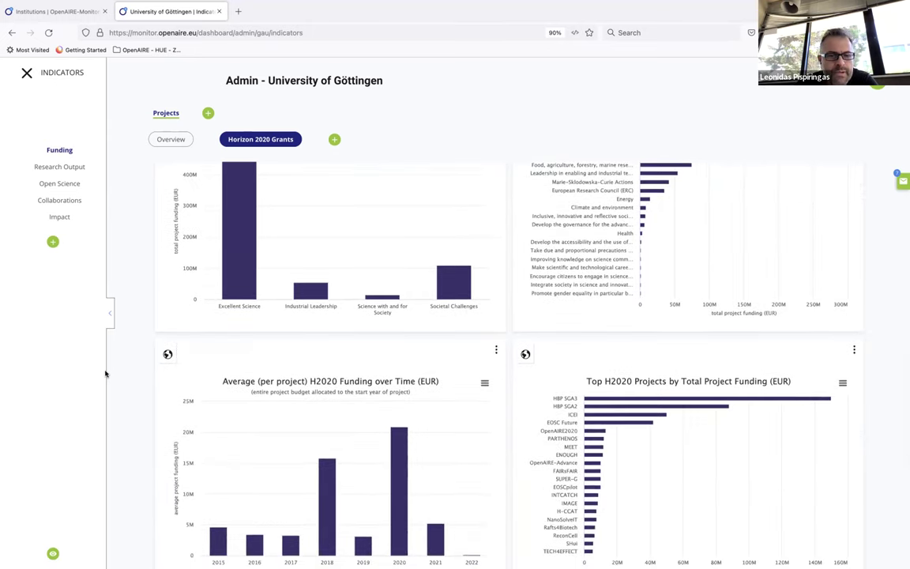
{"action": "scroll", "coordinate": [105, 373], "scroll_direction": "down", "scroll_amount": 1}
{"action": "scroll", "coordinate": [106, 373], "scroll_direction": "down", "scroll_amount": 3}
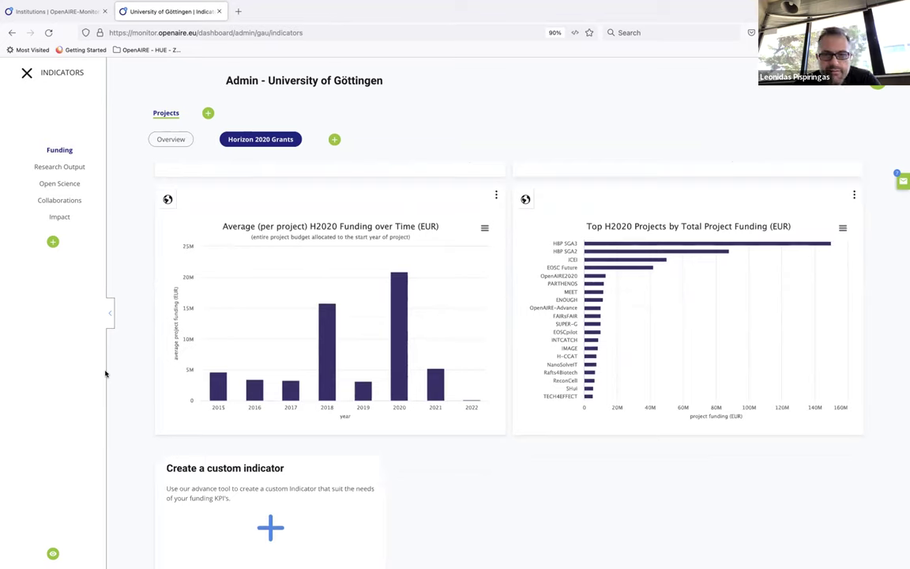
{"action": "mouse_move", "coordinate": [213, 380]}
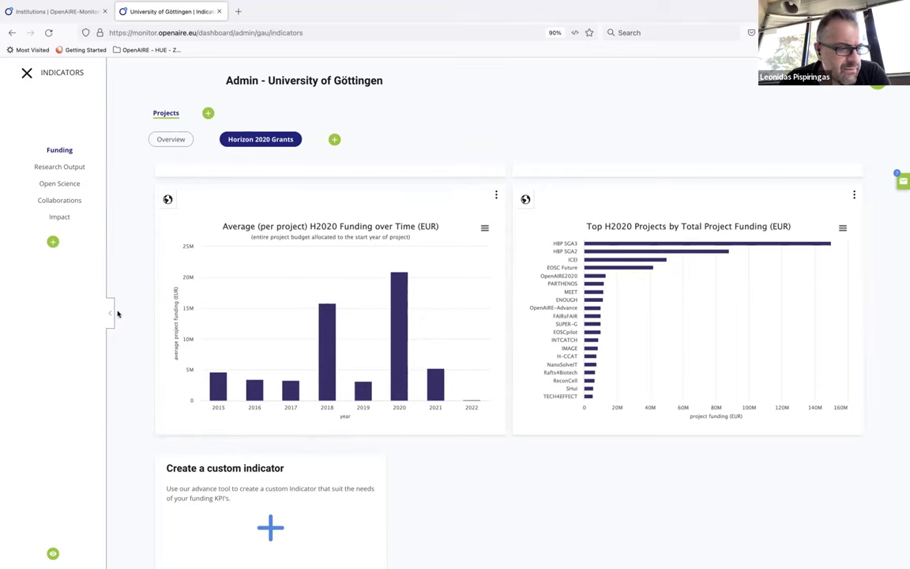
- Open the Research Output indicators and view the number indicator in the Publications overview
{"action": "scroll", "coordinate": [117, 314], "scroll_direction": "up", "scroll_amount": 15}
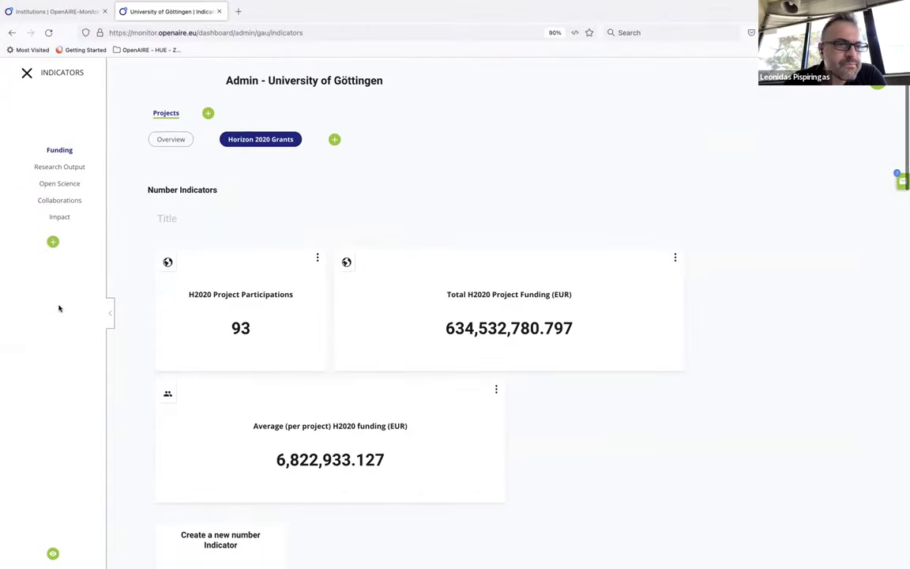
{"action": "left_click", "coordinate": [62, 168]}
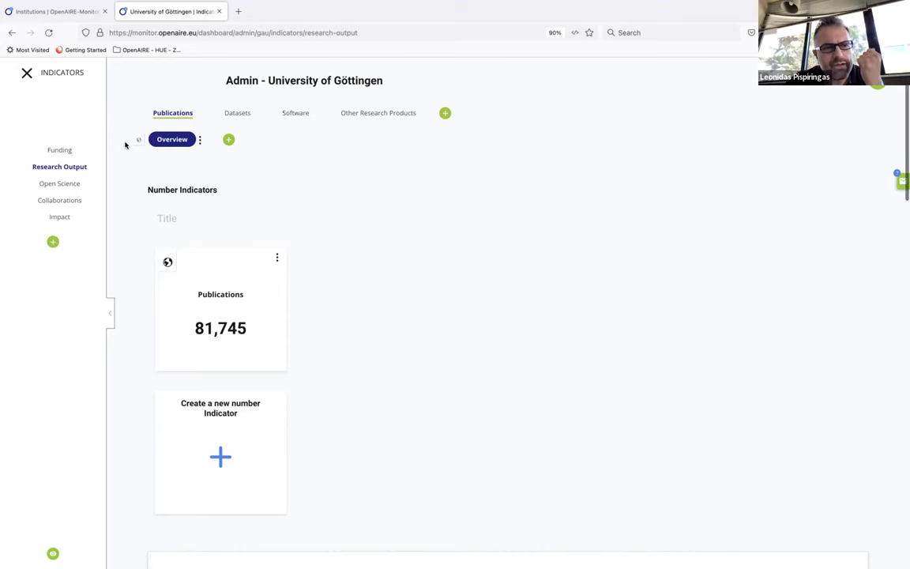
{"action": "scroll", "coordinate": [125, 144], "scroll_direction": "down", "scroll_amount": 1}
{"action": "scroll", "coordinate": [125, 145], "scroll_direction": "down", "scroll_amount": 3}
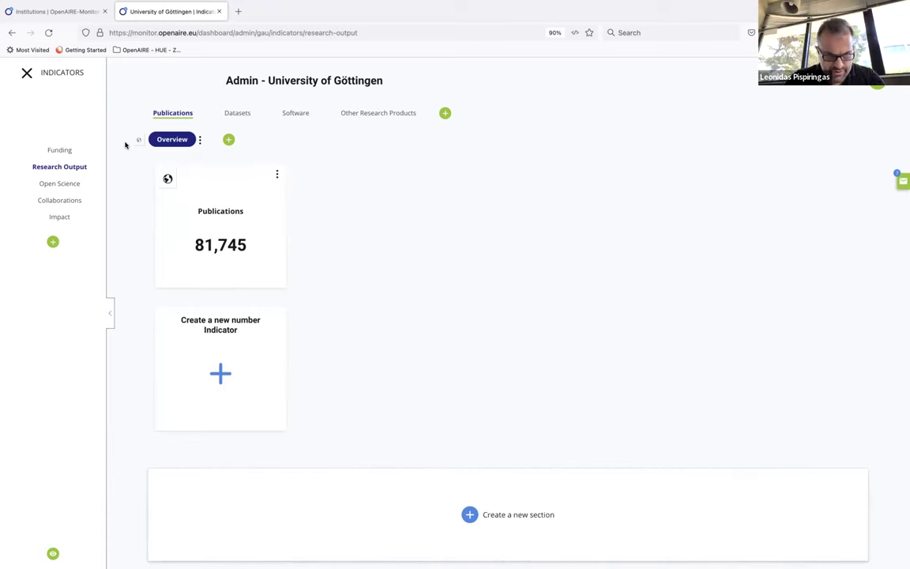
{"action": "scroll", "coordinate": [142, 269], "scroll_direction": "down", "scroll_amount": 5}
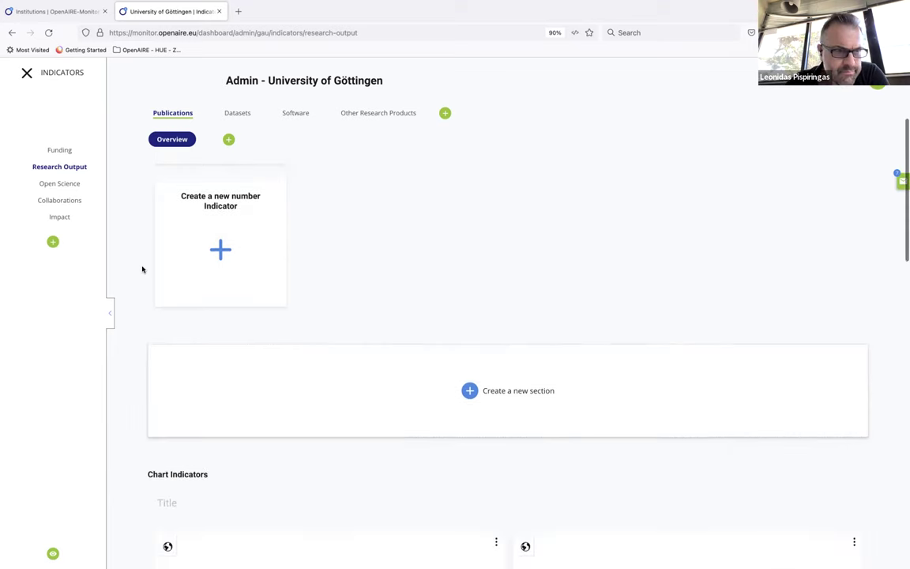
- Examine the Publications by Type and Publications over Time charts
{"action": "scroll", "coordinate": [142, 270], "scroll_direction": "down", "scroll_amount": 6}
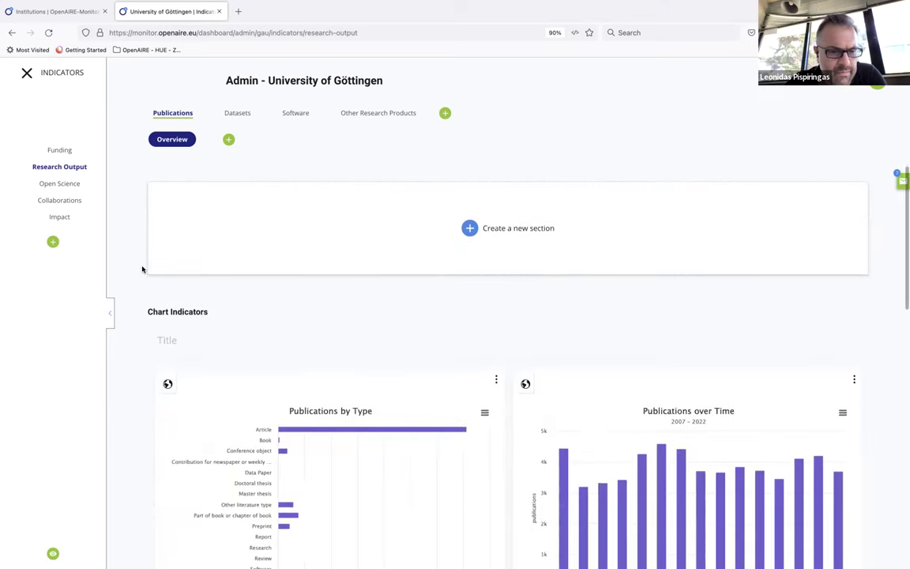
{"action": "scroll", "coordinate": [143, 270], "scroll_direction": "down", "scroll_amount": 3}
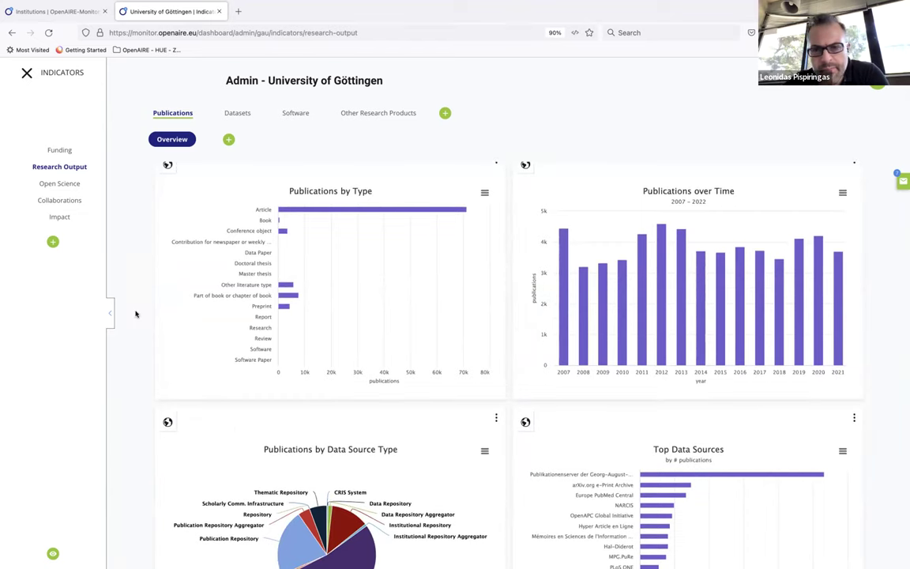
{"action": "scroll", "coordinate": [135, 314], "scroll_direction": "down", "scroll_amount": 1}
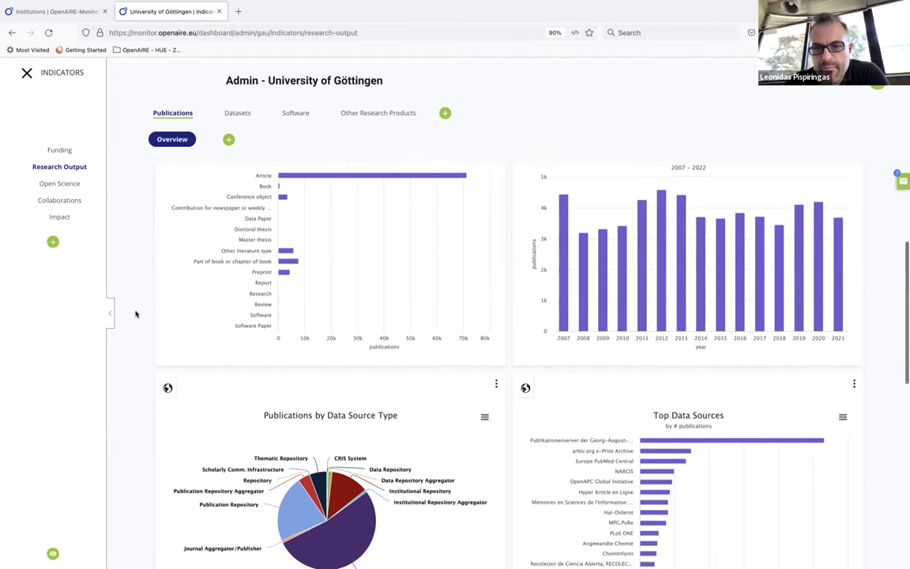
{"action": "scroll", "coordinate": [135, 313], "scroll_direction": "up", "scroll_amount": 1}
{"action": "scroll", "coordinate": [135, 314], "scroll_direction": "up", "scroll_amount": 1}
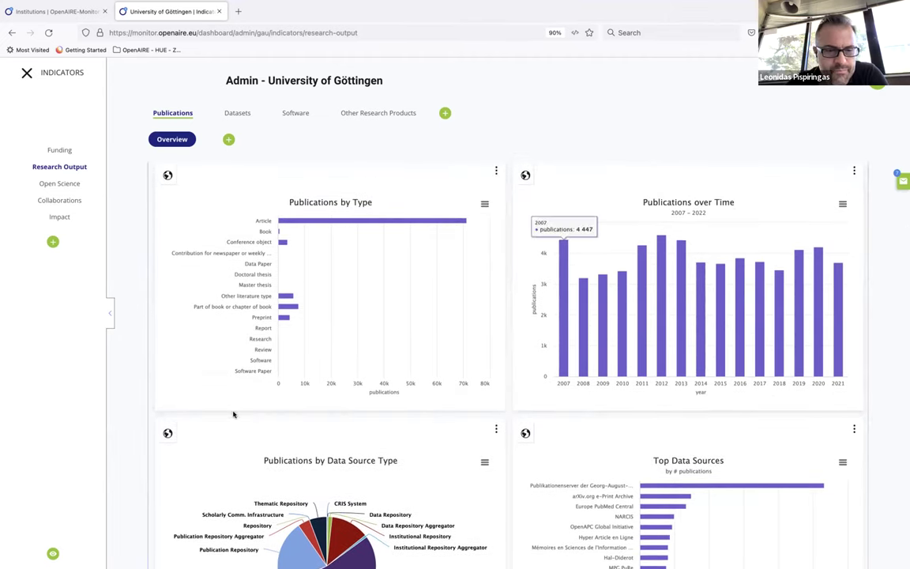
- Inspect individual values in the Publications by Data Source Type and Top Data Sources charts
{"action": "scroll", "coordinate": [125, 435], "scroll_direction": "down", "scroll_amount": 4}
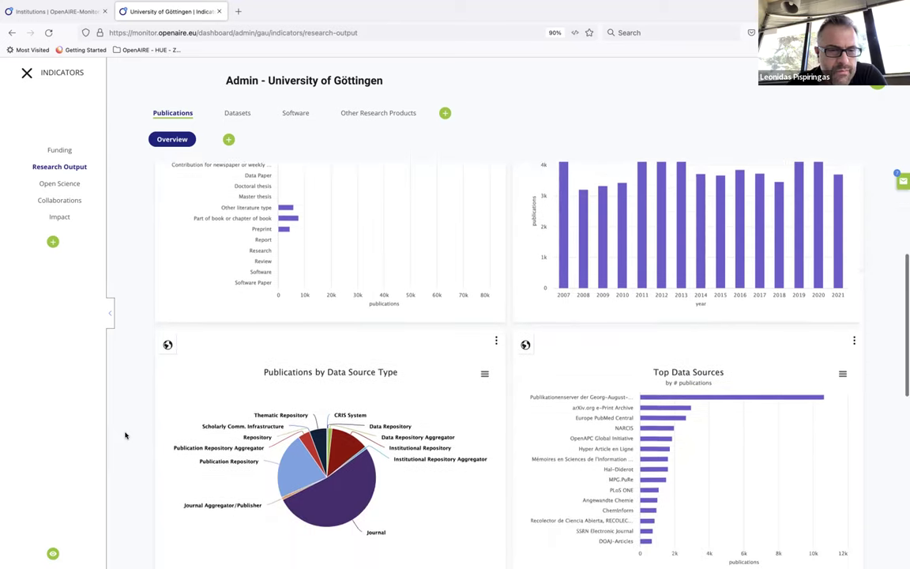
{"action": "scroll", "coordinate": [125, 434], "scroll_direction": "down", "scroll_amount": 2}
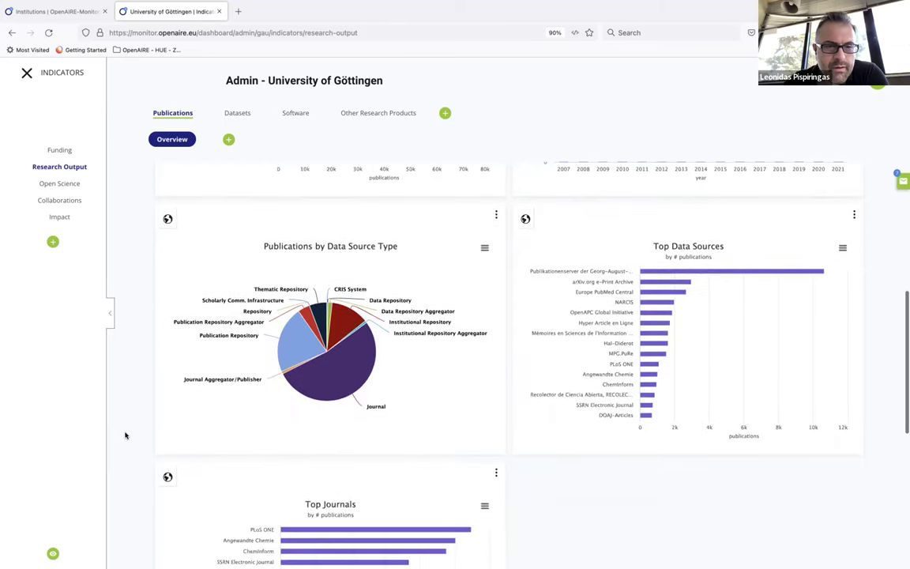
{"action": "mouse_move", "coordinate": [332, 371]}
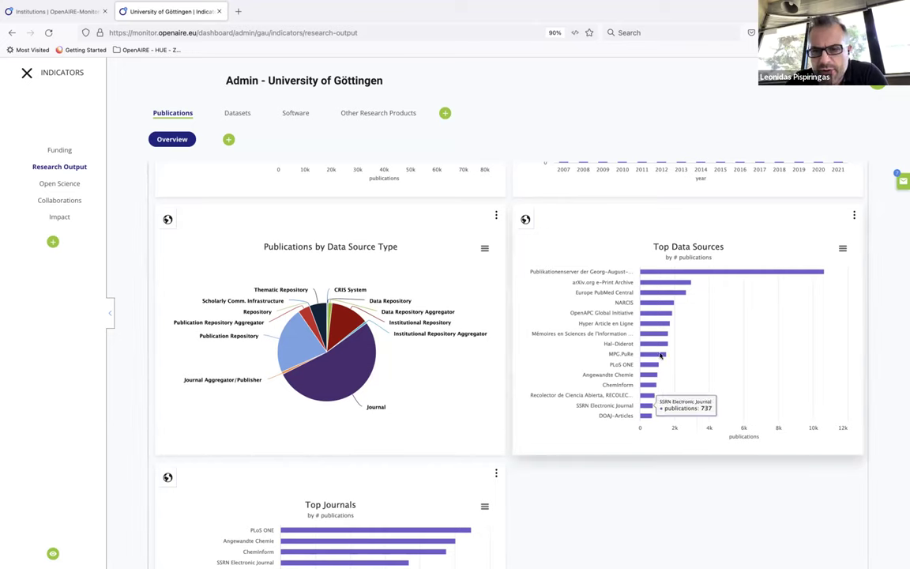
{"action": "mouse_move", "coordinate": [671, 274]}
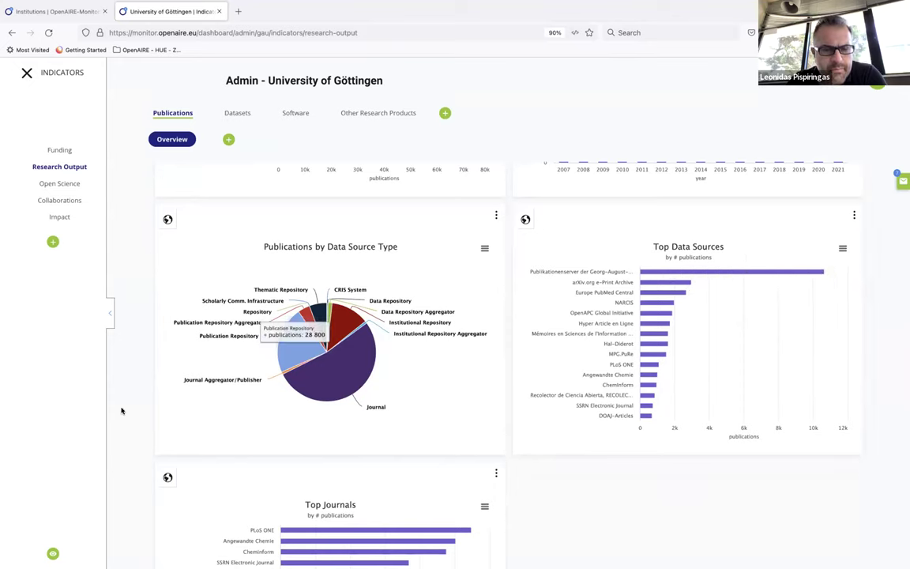
- View the Top Journals chart, which ranks journals by number of publications
{"action": "scroll", "coordinate": [122, 410], "scroll_direction": "down", "scroll_amount": 2}
{"action": "scroll", "coordinate": [122, 410], "scroll_direction": "down", "scroll_amount": 3}
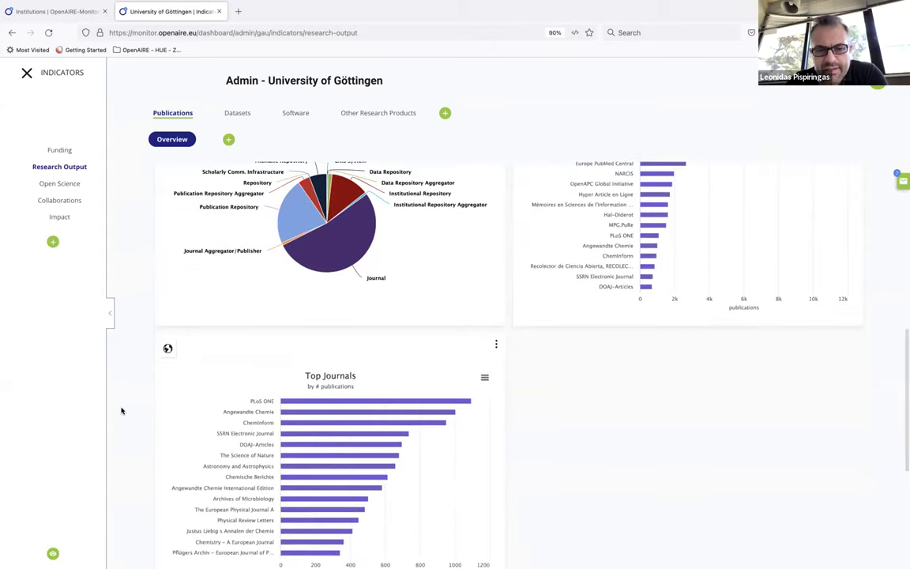
{"action": "scroll", "coordinate": [122, 411], "scroll_direction": "down", "scroll_amount": 1}
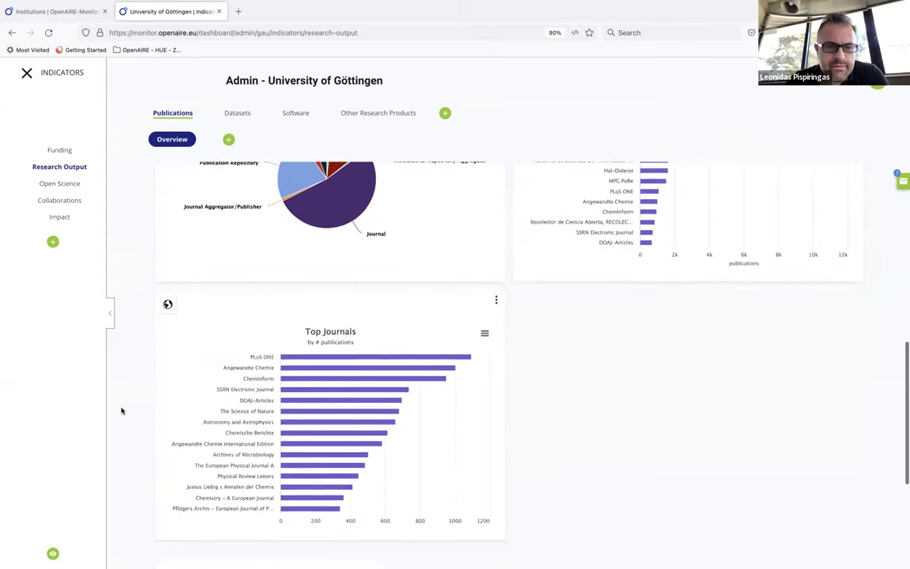
{"action": "scroll", "coordinate": [122, 410], "scroll_direction": "down", "scroll_amount": 1}
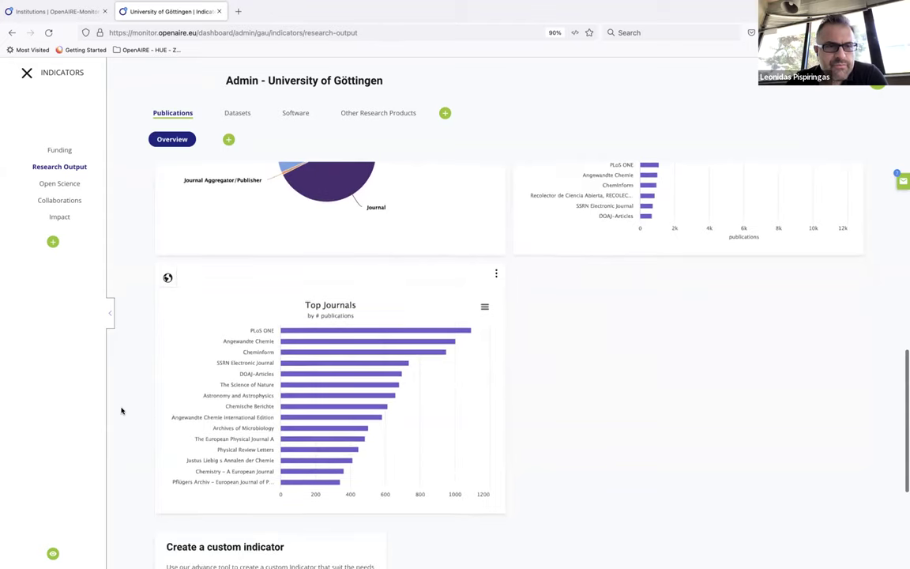
- Open the Datasets indicators under Research Output and view the Datasets by Type and Datasets over Time charts
{"action": "scroll", "coordinate": [122, 410], "scroll_direction": "up", "scroll_amount": 10}
{"action": "scroll", "coordinate": [122, 410], "scroll_direction": "up", "scroll_amount": 3}
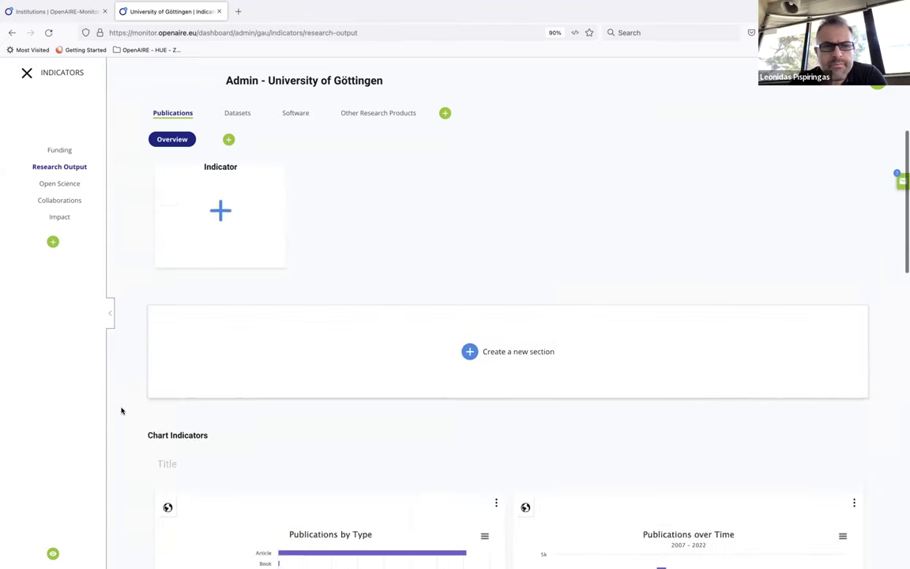
{"action": "left_click", "coordinate": [237, 113]}
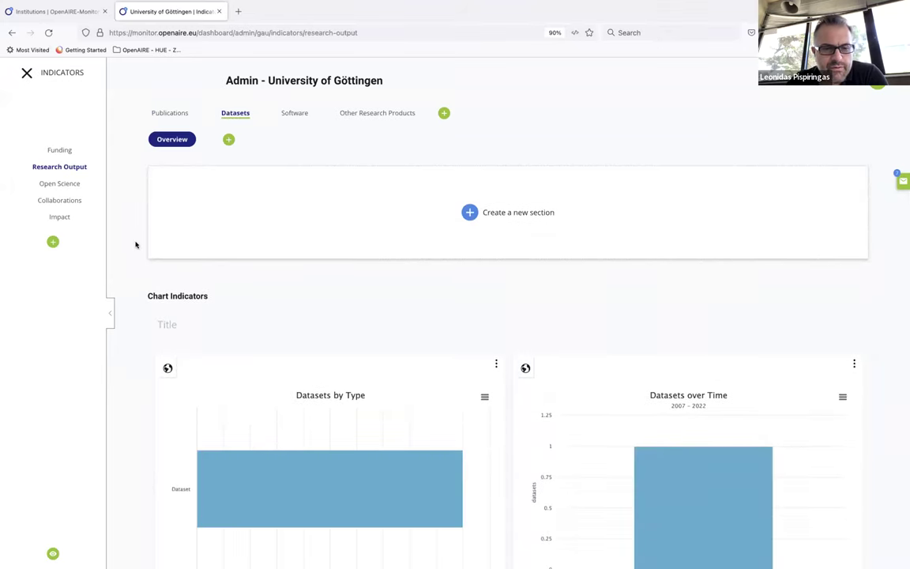
{"action": "scroll", "coordinate": [136, 245], "scroll_direction": "down", "scroll_amount": 2}
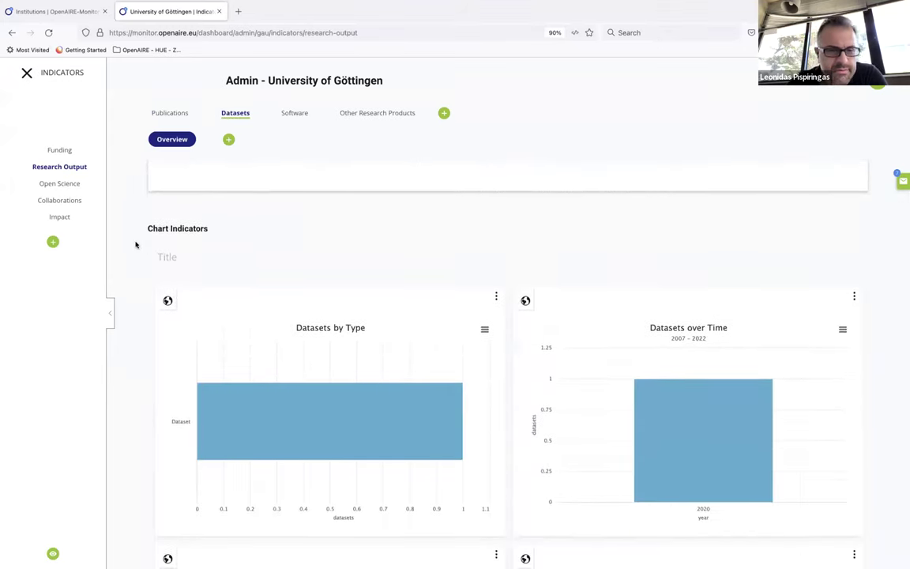
{"action": "scroll", "coordinate": [131, 318], "scroll_direction": "down", "scroll_amount": 2}
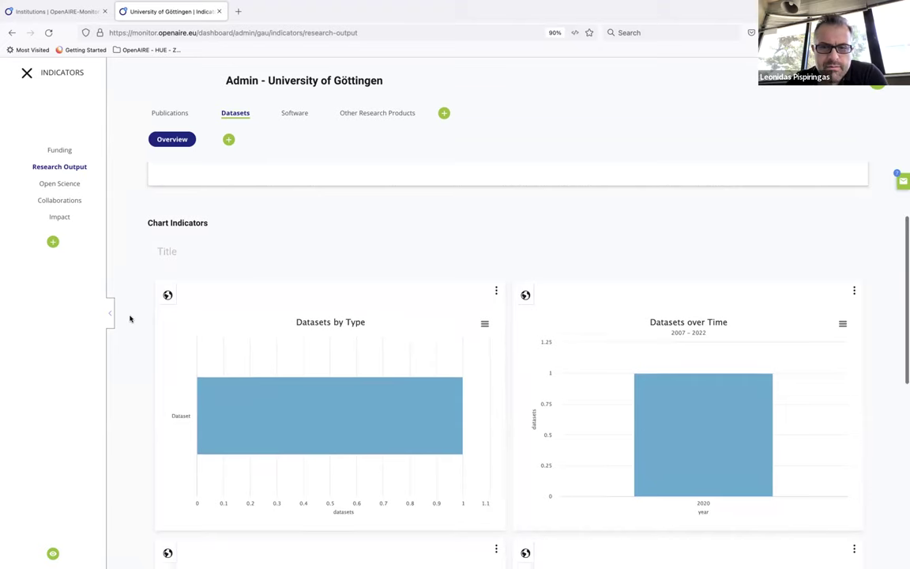
- View the Datasets by Data Source and Top Data Sources charts of the Datasets indicators
{"action": "scroll", "coordinate": [131, 319], "scroll_direction": "down", "scroll_amount": 1}
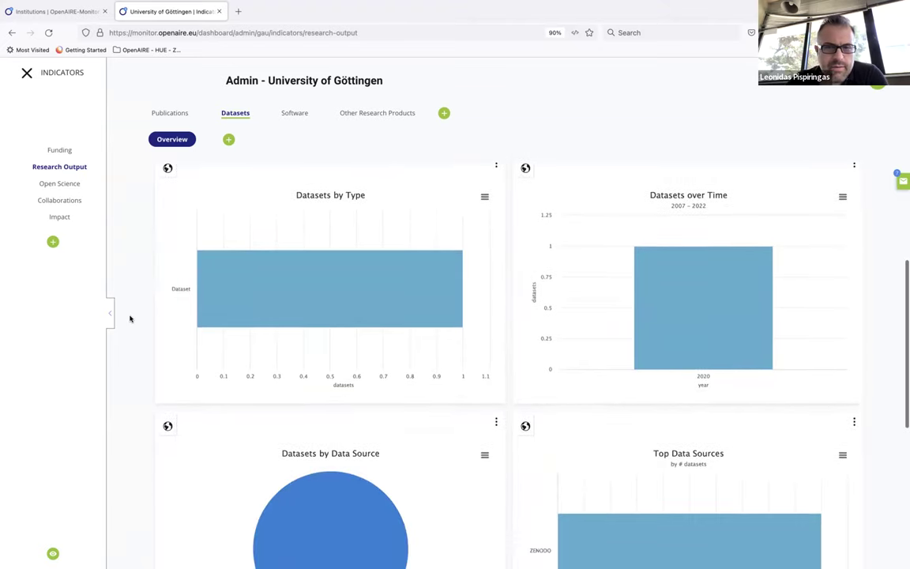
{"action": "scroll", "coordinate": [131, 318], "scroll_direction": "down", "scroll_amount": 3}
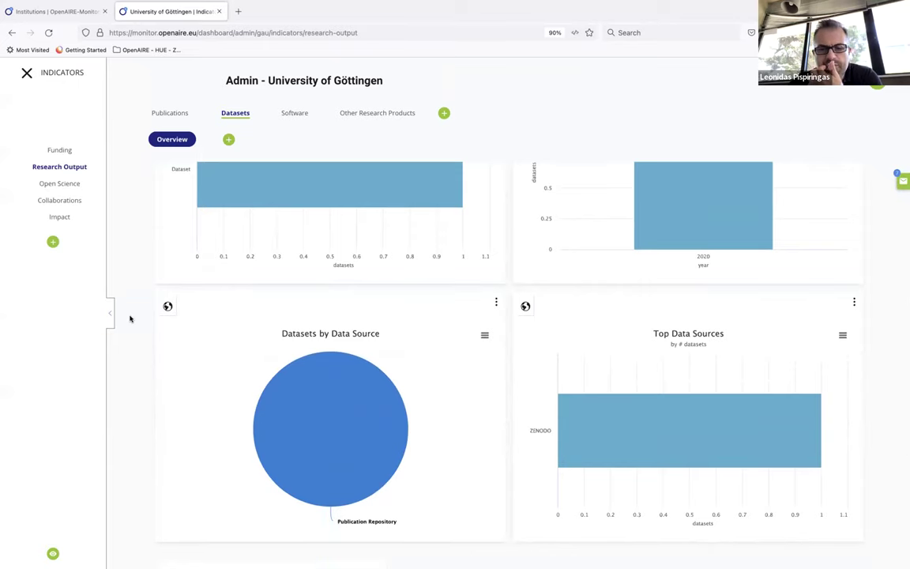
{"action": "scroll", "coordinate": [131, 318], "scroll_direction": "up", "scroll_amount": 3}
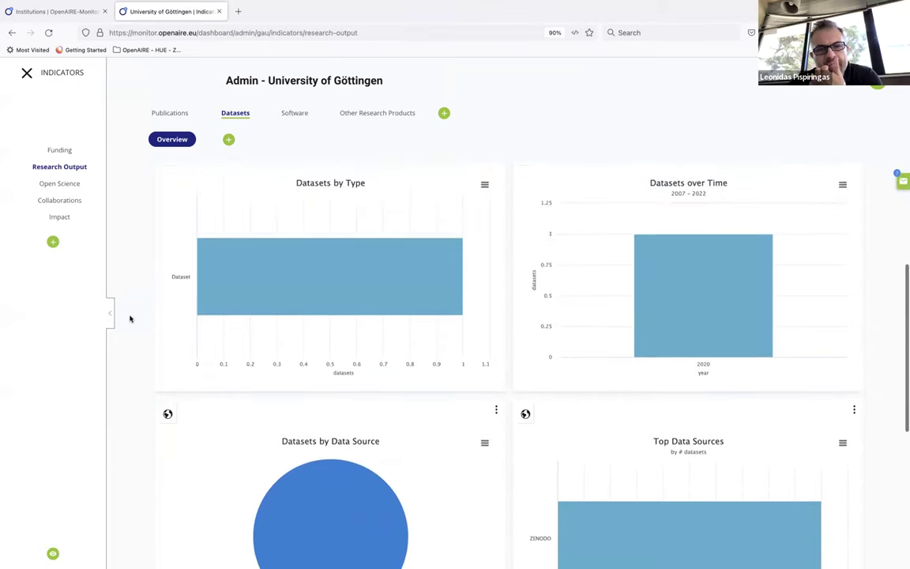
{"action": "scroll", "coordinate": [130, 318], "scroll_direction": "up", "scroll_amount": 1}
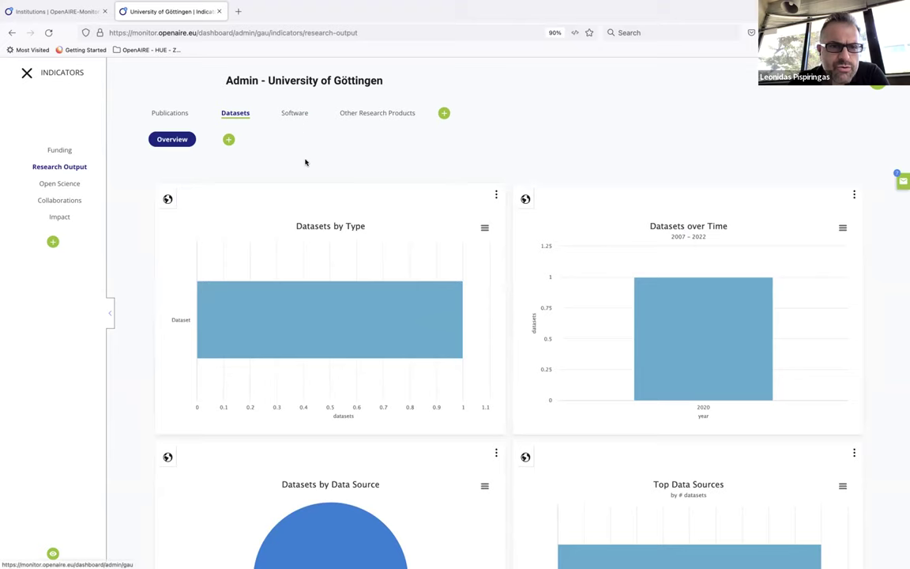
- Open the Software indicators under Research Output and view their chart and number indicators
{"action": "left_click", "coordinate": [294, 115]}
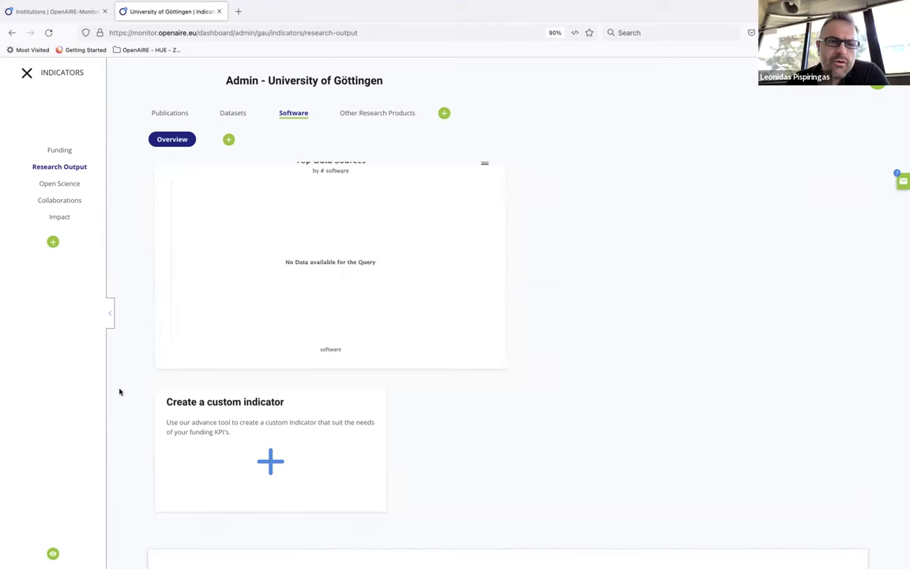
{"action": "scroll", "coordinate": [119, 392], "scroll_direction": "up", "scroll_amount": 5}
{"action": "scroll", "coordinate": [120, 392], "scroll_direction": "up", "scroll_amount": 5}
{"action": "scroll", "coordinate": [119, 392], "scroll_direction": "up", "scroll_amount": 1}
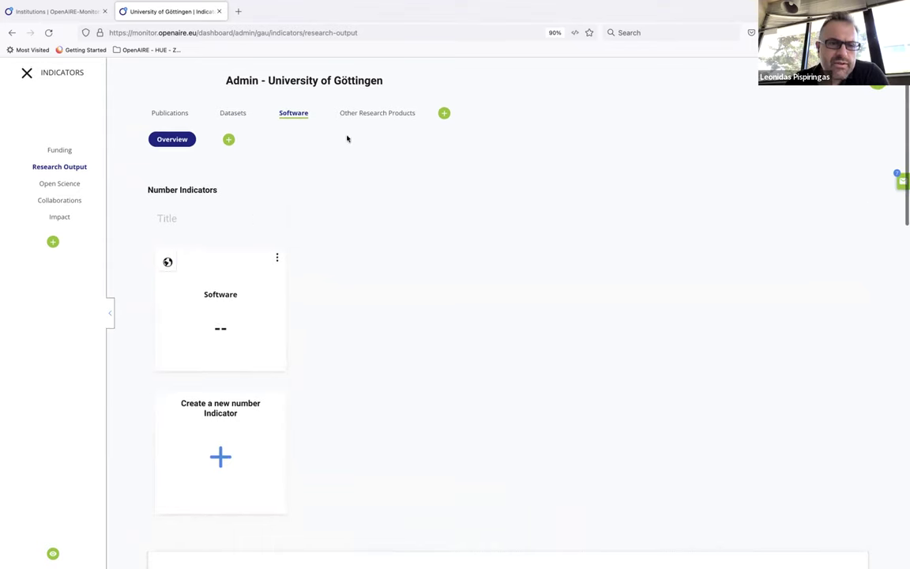
- Open the Other Research Products indicators and examine their charts by type, over time, by data source type and by top data sources
{"action": "left_click", "coordinate": [371, 113]}
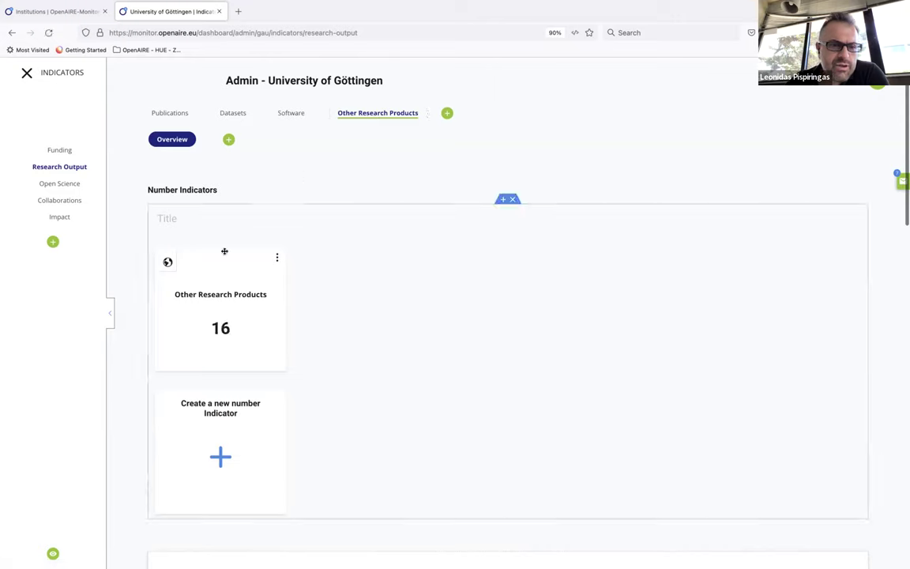
{"action": "scroll", "coordinate": [132, 395], "scroll_direction": "down", "scroll_amount": 5}
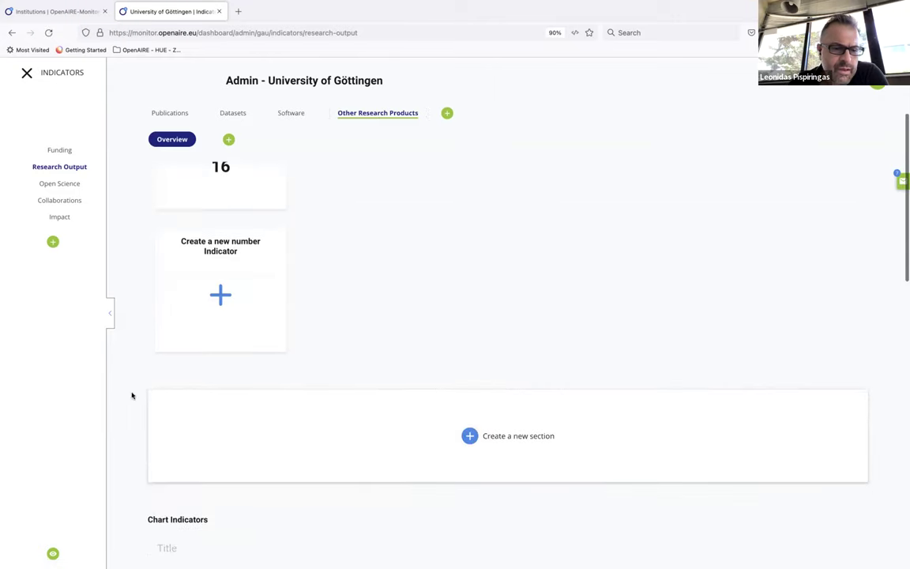
{"action": "scroll", "coordinate": [132, 396], "scroll_direction": "down", "scroll_amount": 4}
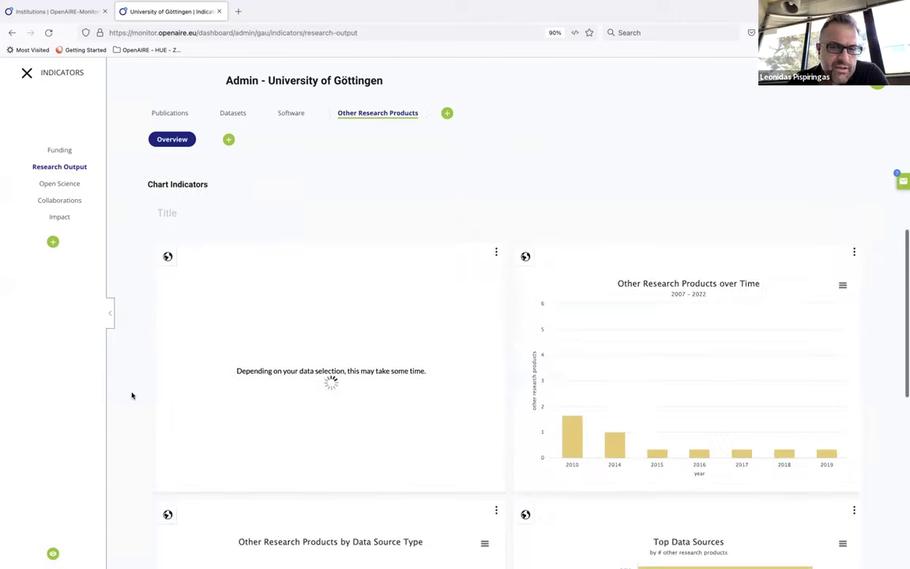
{"action": "scroll", "coordinate": [132, 395], "scroll_direction": "down", "scroll_amount": 4}
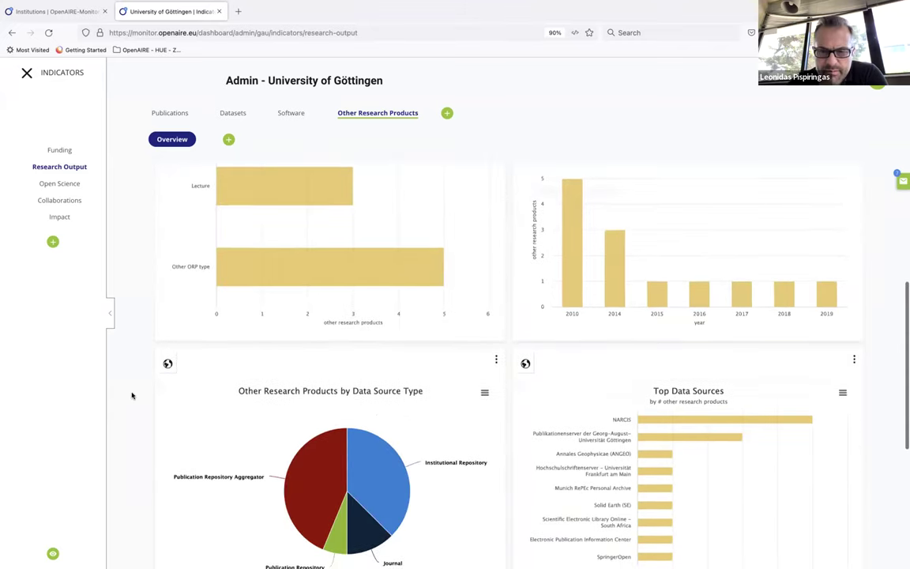
{"action": "scroll", "coordinate": [132, 395], "scroll_direction": "down", "scroll_amount": 2}
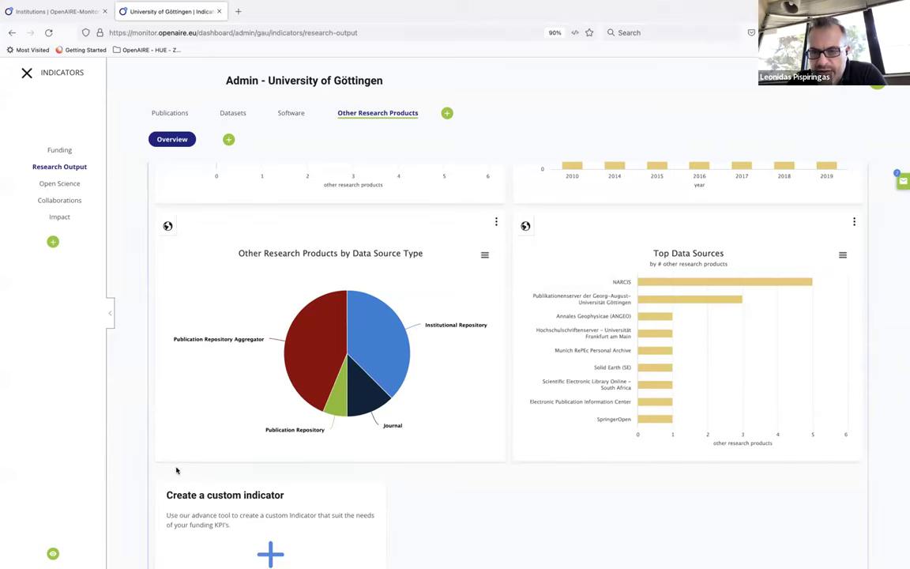
{"action": "scroll", "coordinate": [128, 266], "scroll_direction": "up", "scroll_amount": 2}
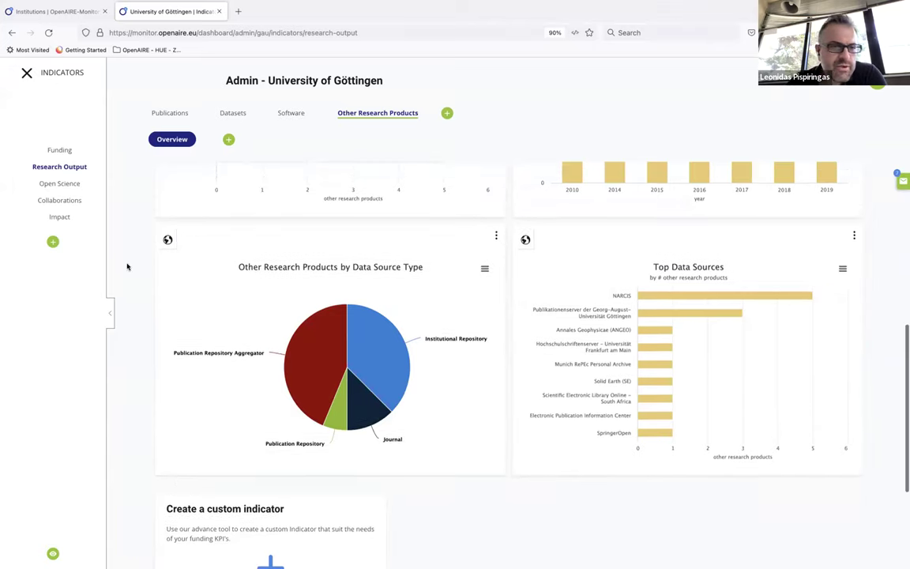
{"action": "scroll", "coordinate": [127, 267], "scroll_direction": "up", "scroll_amount": 5}
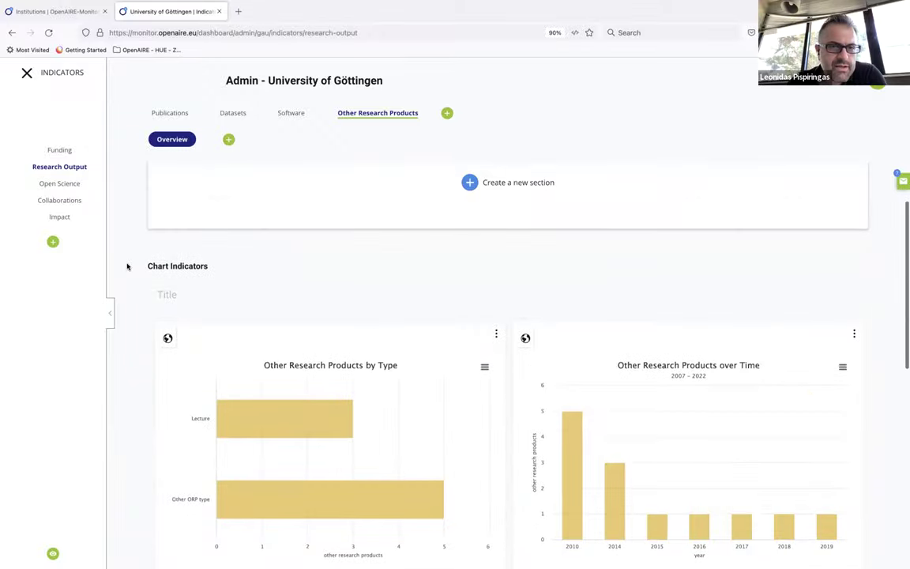
{"action": "scroll", "coordinate": [128, 266], "scroll_direction": "up", "scroll_amount": 6}
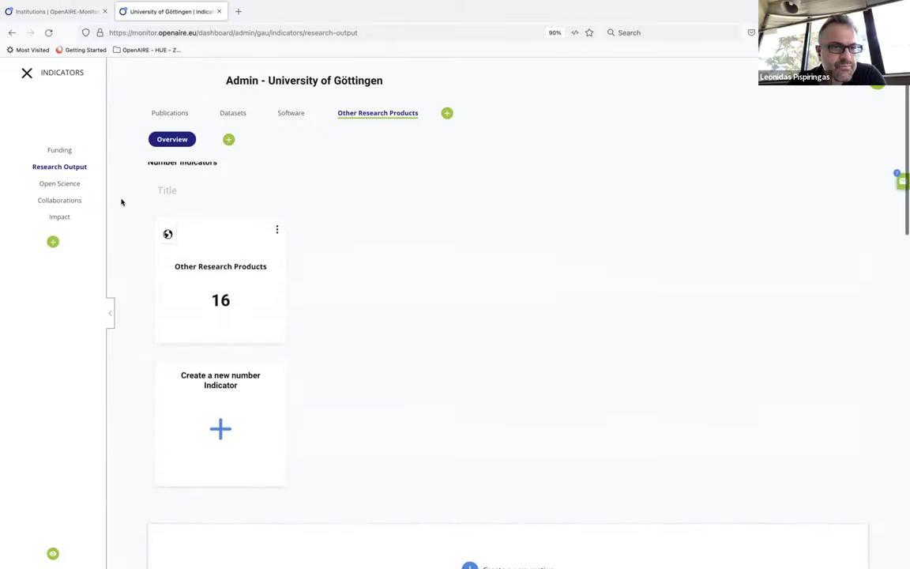
- Open the Open Science indicators and examine the Research Outcomes by Access Rights numbers under Open Access
{"action": "scroll", "coordinate": [121, 202], "scroll_direction": "up", "scroll_amount": 1}
{"action": "left_click", "coordinate": [68, 185]}
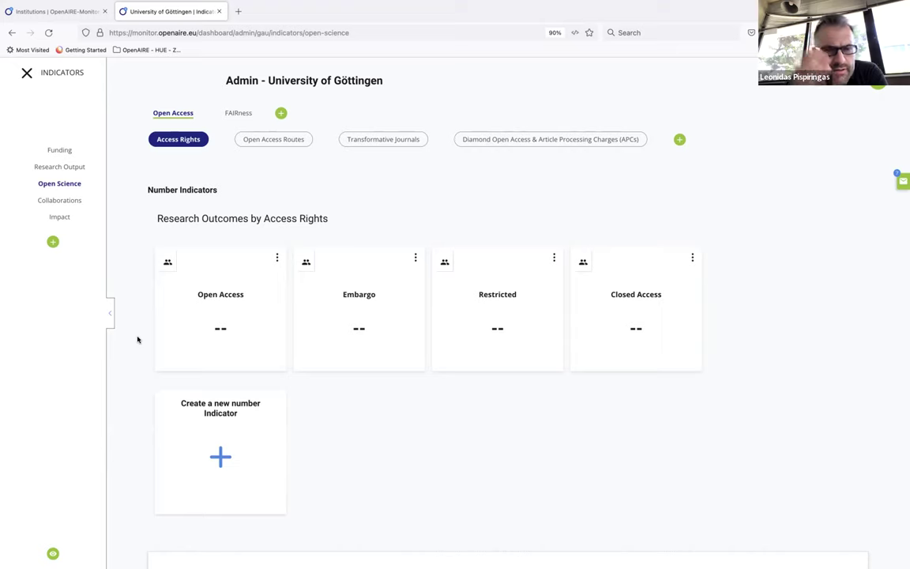
{"action": "scroll", "coordinate": [138, 339], "scroll_direction": "down", "scroll_amount": 3}
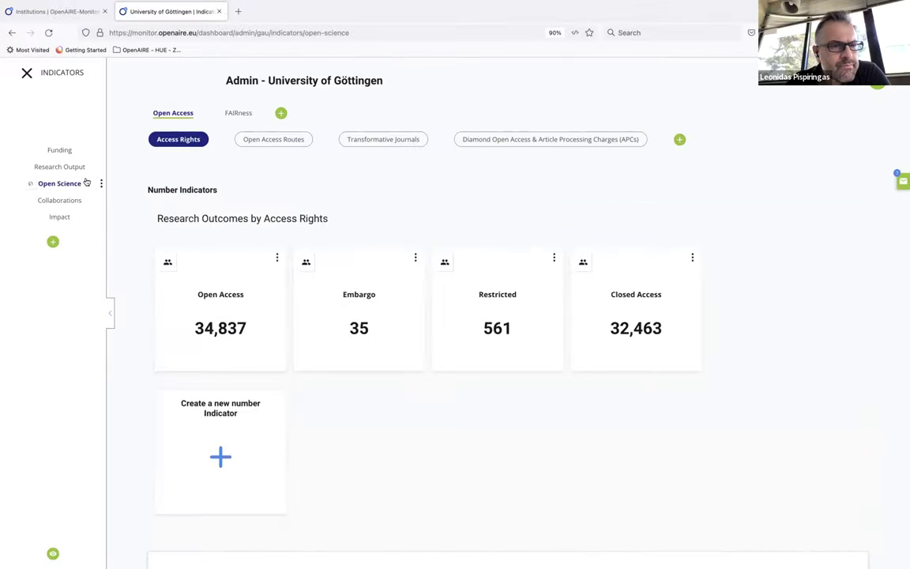
{"action": "scroll", "coordinate": [130, 293], "scroll_direction": "down", "scroll_amount": 2}
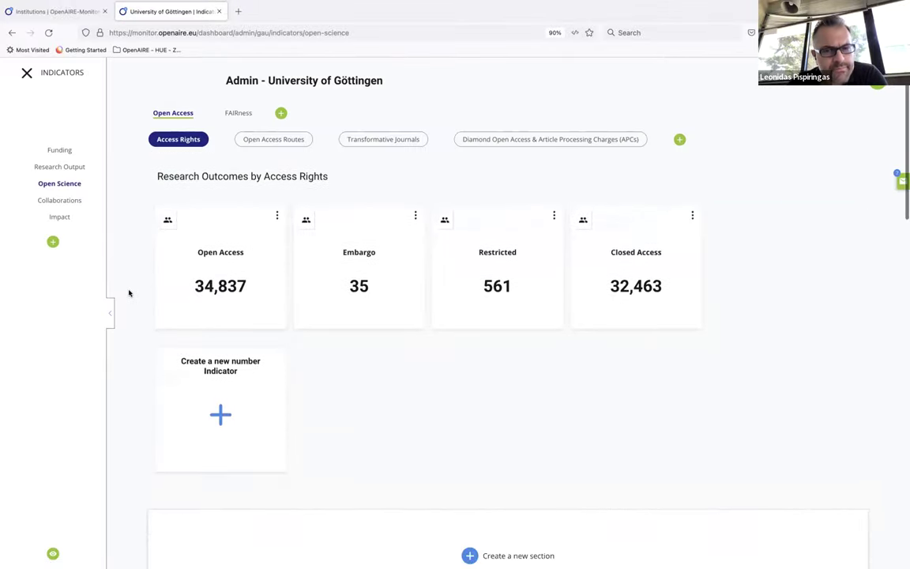
{"action": "scroll", "coordinate": [129, 294], "scroll_direction": "up", "scroll_amount": 2}
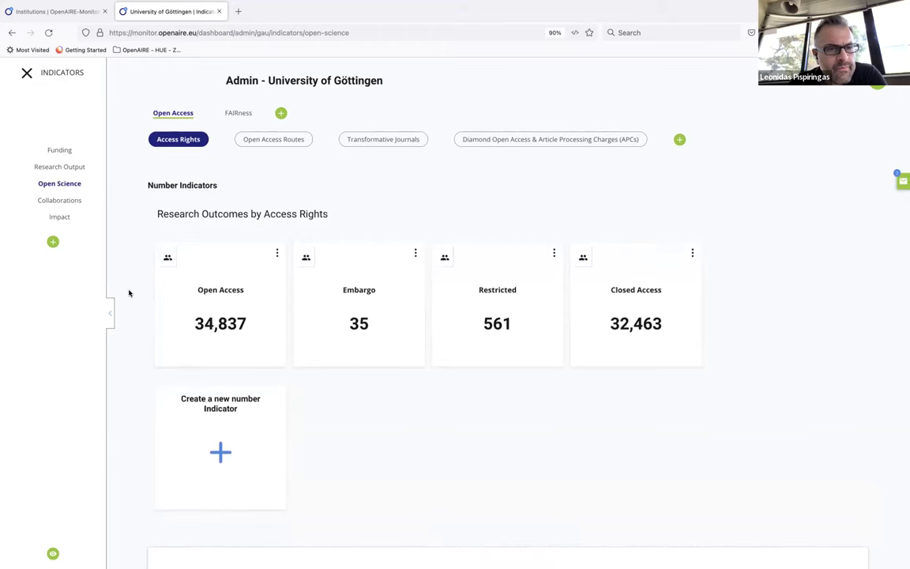
{"action": "scroll", "coordinate": [130, 293], "scroll_direction": "down", "scroll_amount": 2}
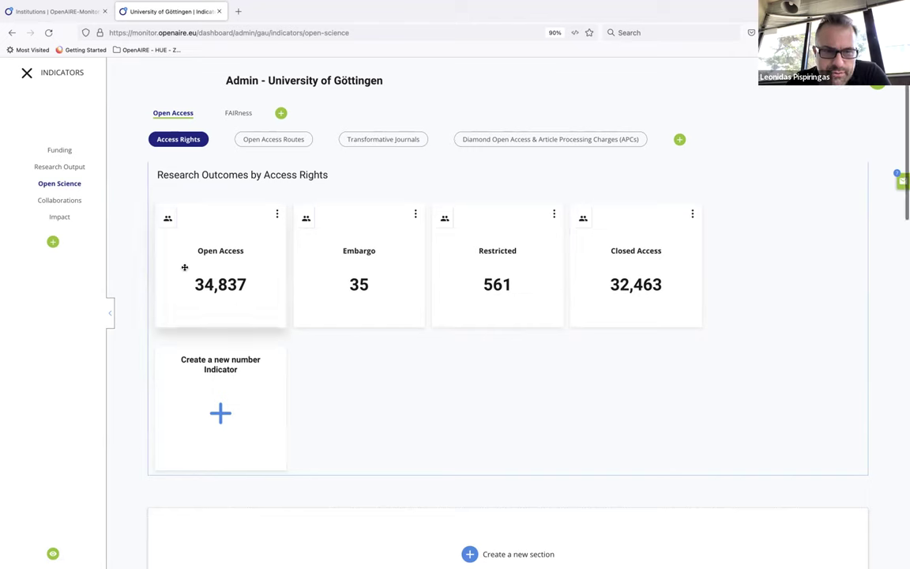
{"action": "scroll", "coordinate": [121, 374], "scroll_direction": "down", "scroll_amount": 1}
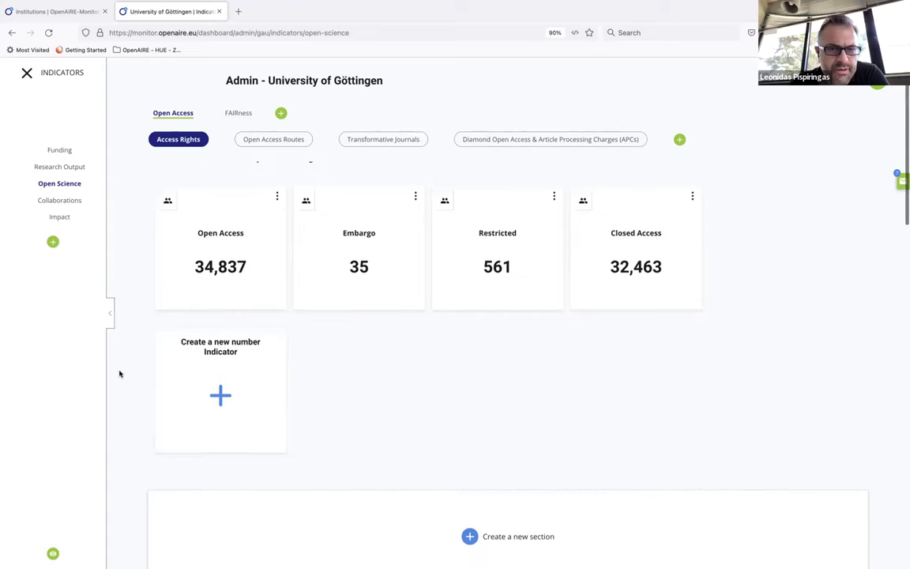
{"action": "scroll", "coordinate": [120, 374], "scroll_direction": "up", "scroll_amount": 1}
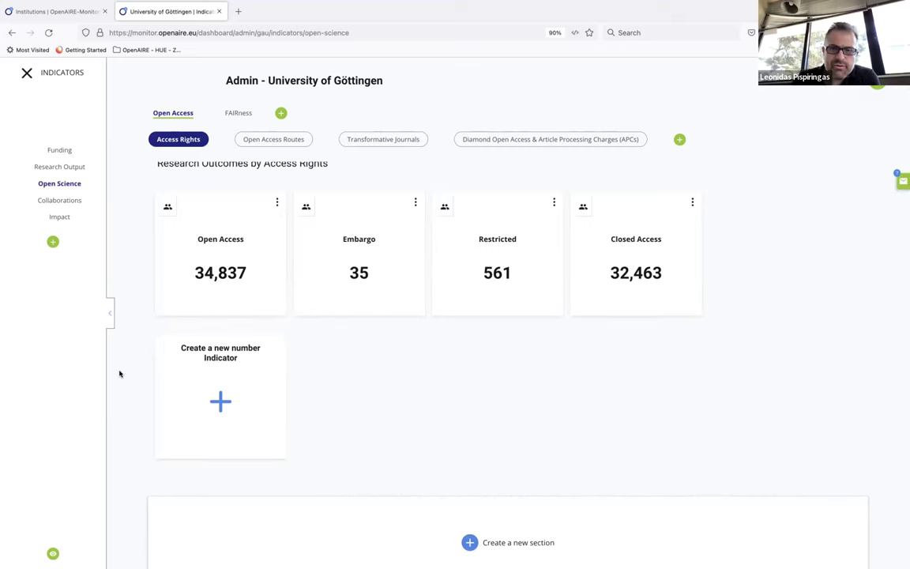
- Examine the Access Rights charts for publications, datasets, software and other research products
{"action": "scroll", "coordinate": [120, 374], "scroll_direction": "down", "scroll_amount": 2}
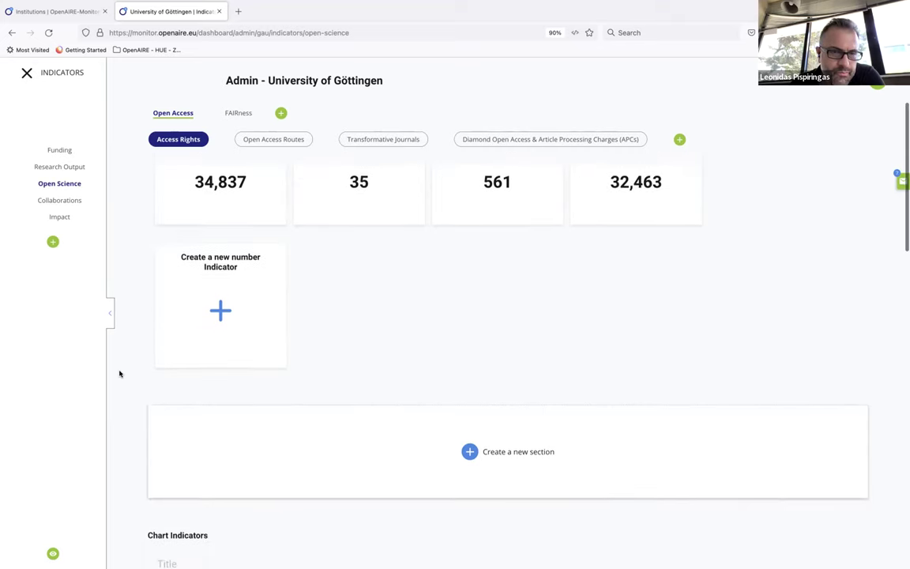
{"action": "scroll", "coordinate": [120, 374], "scroll_direction": "down", "scroll_amount": 3}
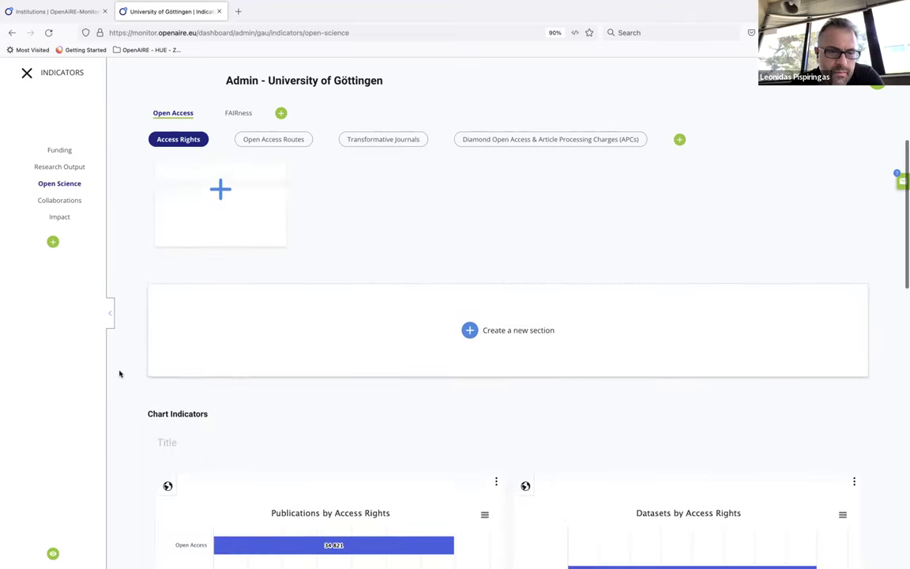
{"action": "scroll", "coordinate": [120, 374], "scroll_direction": "down", "scroll_amount": 3}
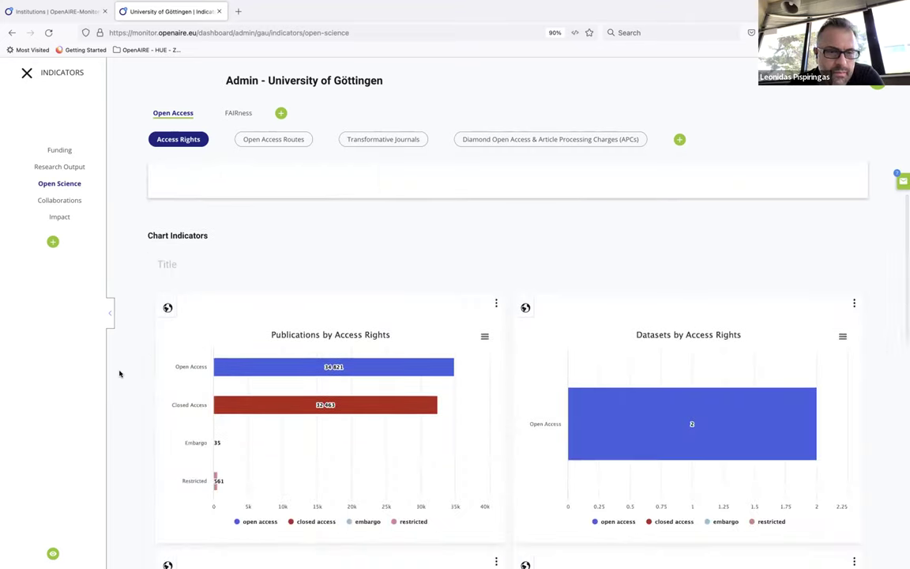
{"action": "scroll", "coordinate": [121, 374], "scroll_direction": "down", "scroll_amount": 2}
{"action": "scroll", "coordinate": [120, 374], "scroll_direction": "down", "scroll_amount": 2}
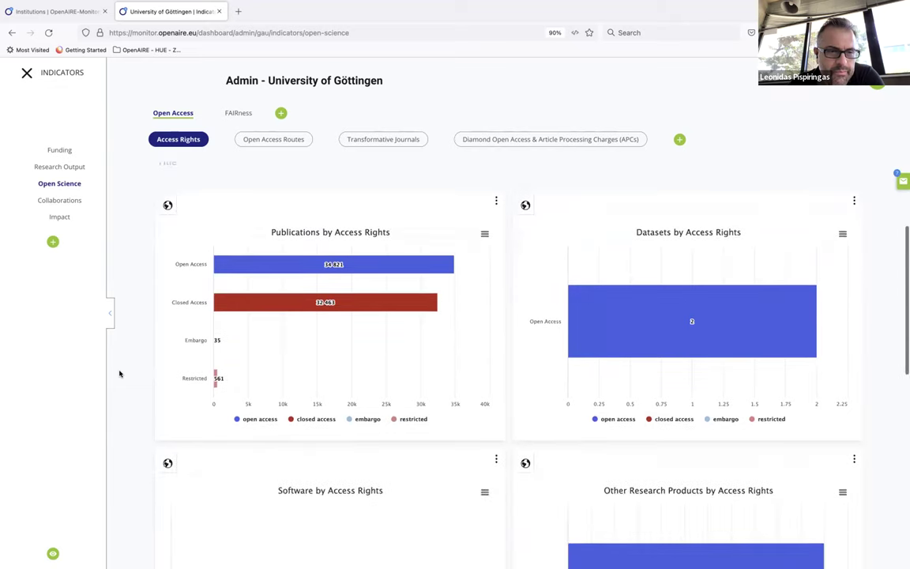
{"action": "scroll", "coordinate": [120, 374], "scroll_direction": "up", "scroll_amount": 1}
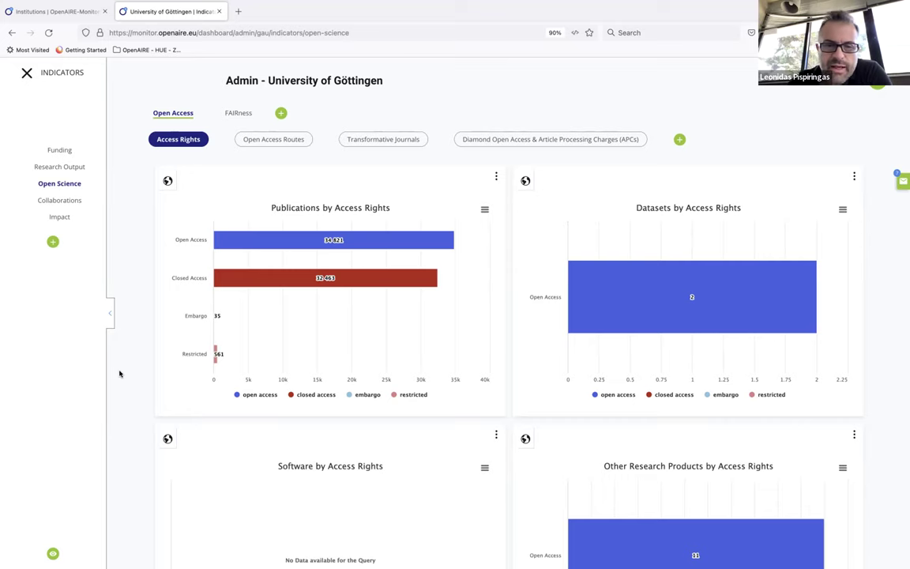
{"action": "scroll", "coordinate": [119, 374], "scroll_direction": "down", "scroll_amount": 3}
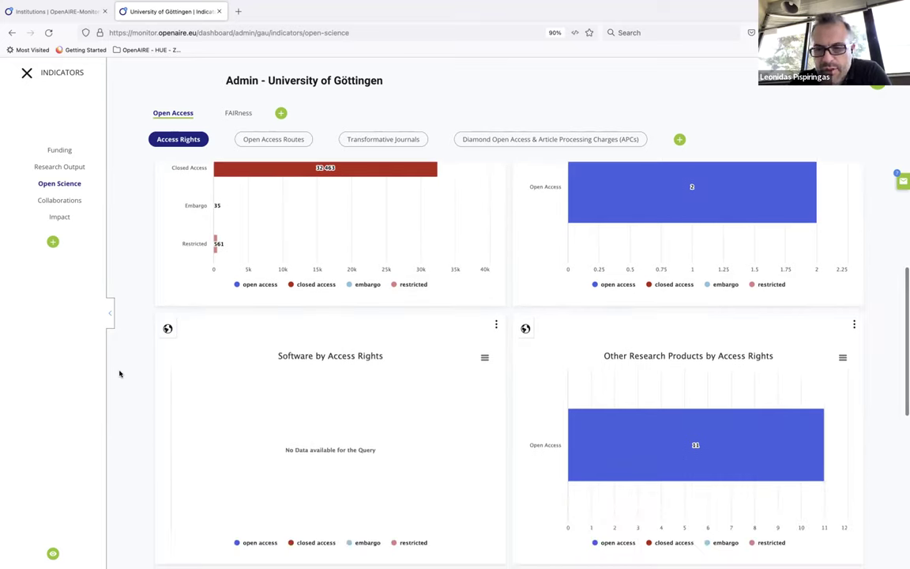
{"action": "scroll", "coordinate": [119, 373], "scroll_direction": "down", "scroll_amount": 3}
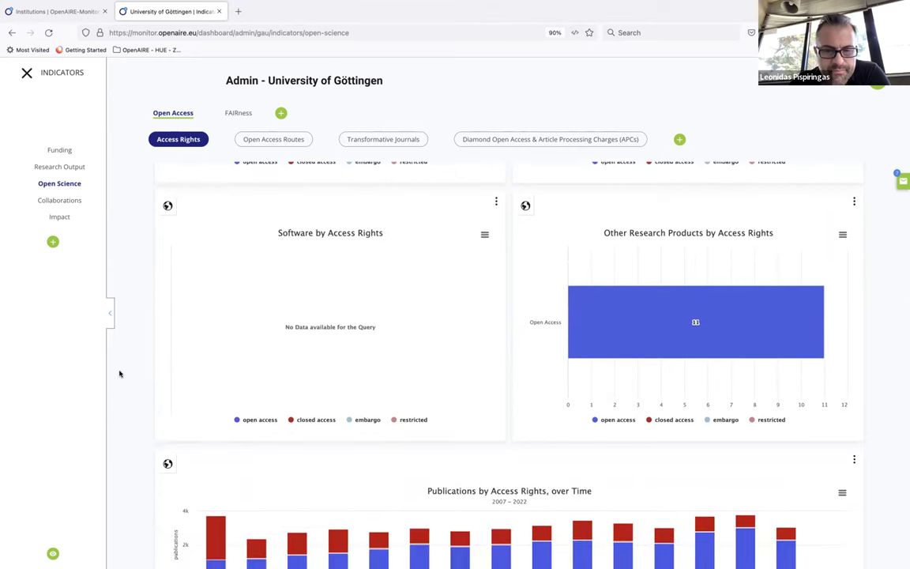
- Inspect yearly open access values in the Publications by Access Rights, over Time chart
{"action": "scroll", "coordinate": [120, 374], "scroll_direction": "down", "scroll_amount": 5}
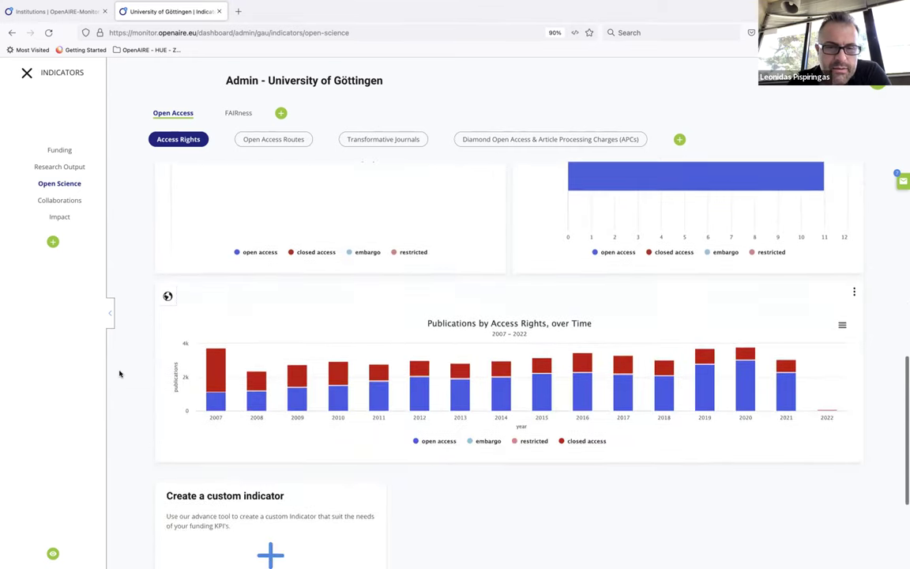
{"action": "scroll", "coordinate": [120, 373], "scroll_direction": "down", "scroll_amount": 3}
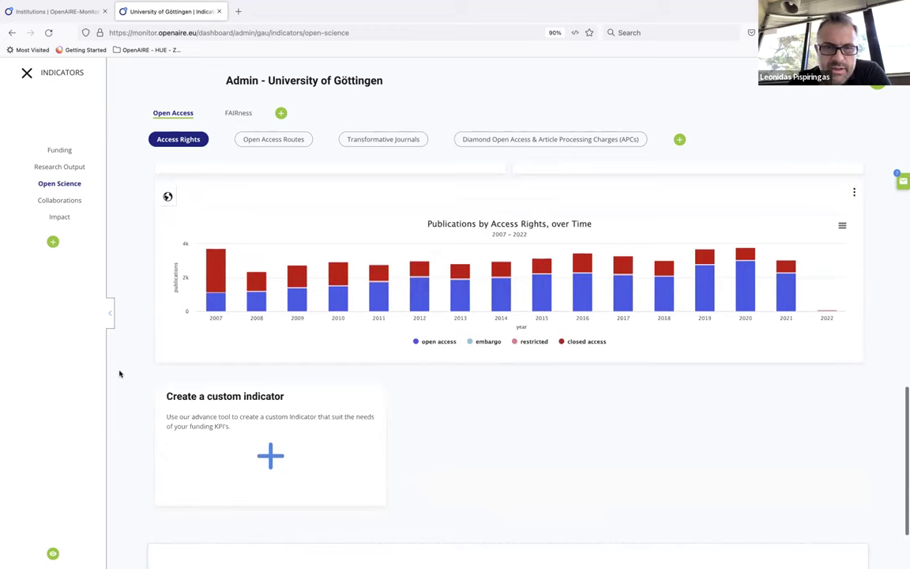
{"action": "scroll", "coordinate": [119, 374], "scroll_direction": "down", "scroll_amount": 1}
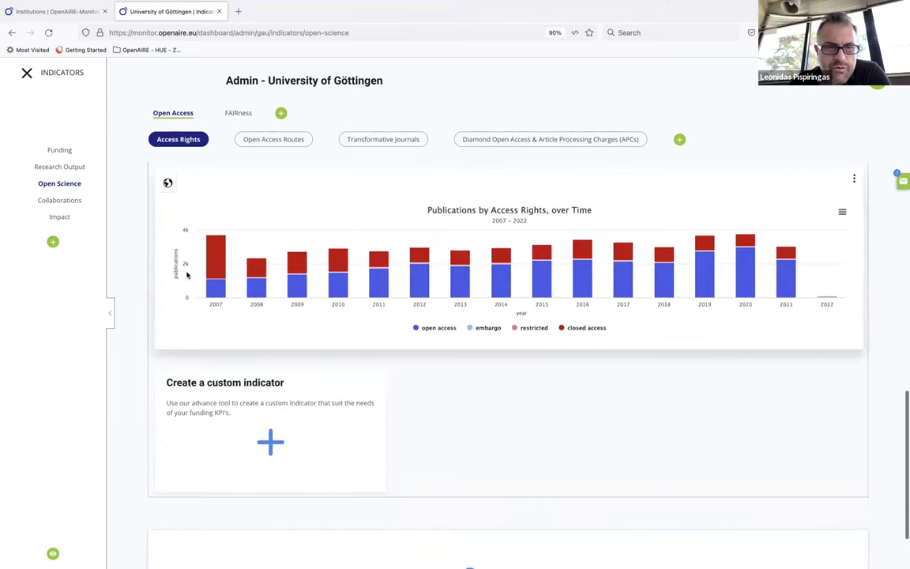
{"action": "mouse_move", "coordinate": [213, 290]}
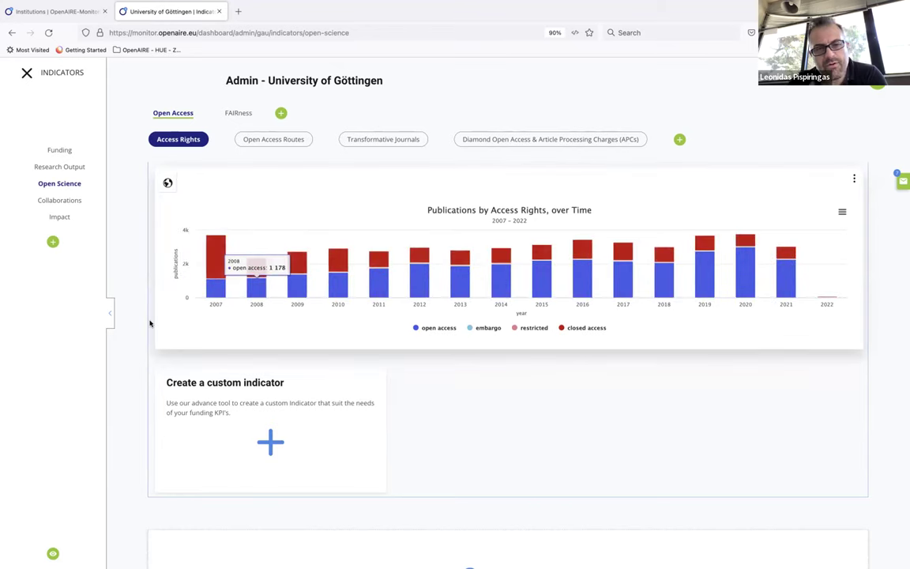
- Open the Open Access Routes indicators in the Open Access category of Open Science
{"action": "scroll", "coordinate": [146, 326], "scroll_direction": "up", "scroll_amount": 5}
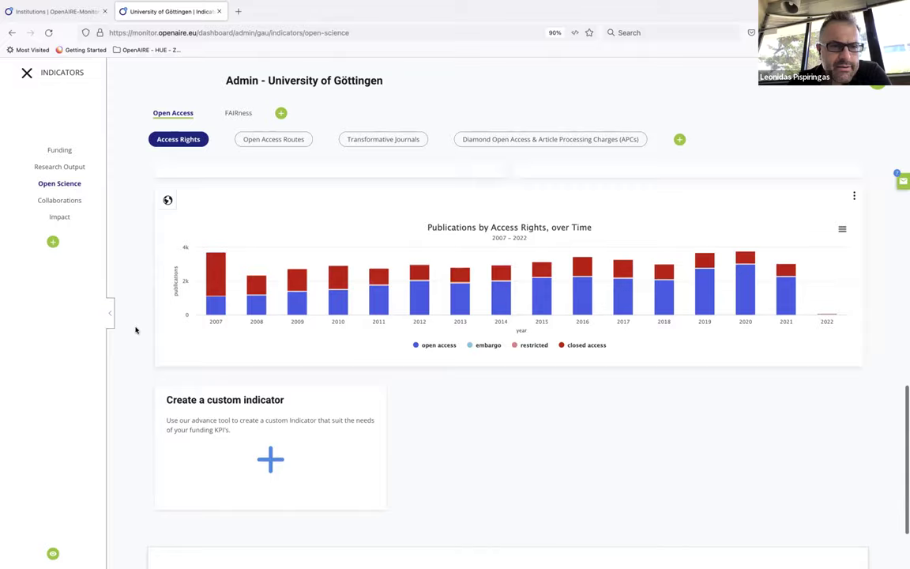
{"action": "scroll", "coordinate": [136, 329], "scroll_direction": "up", "scroll_amount": 10}
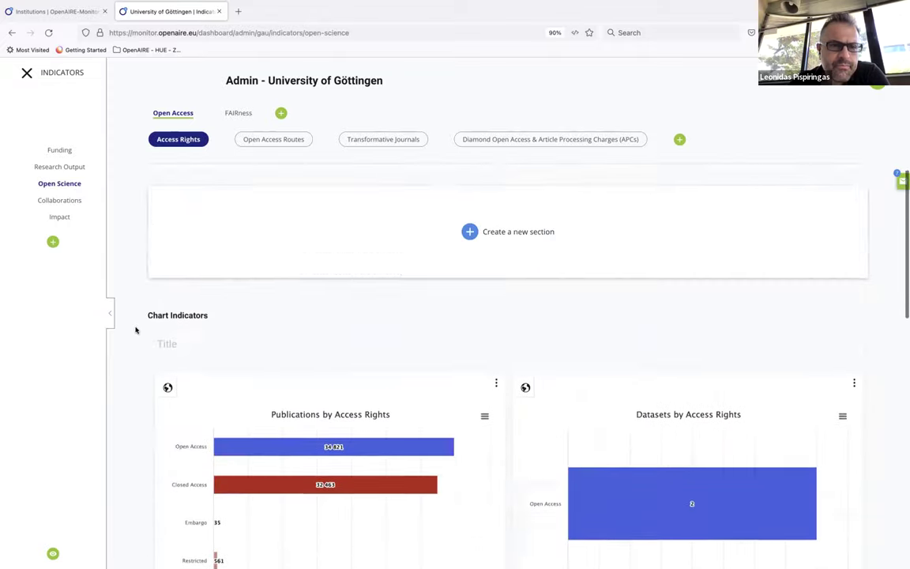
{"action": "left_click", "coordinate": [267, 146]}
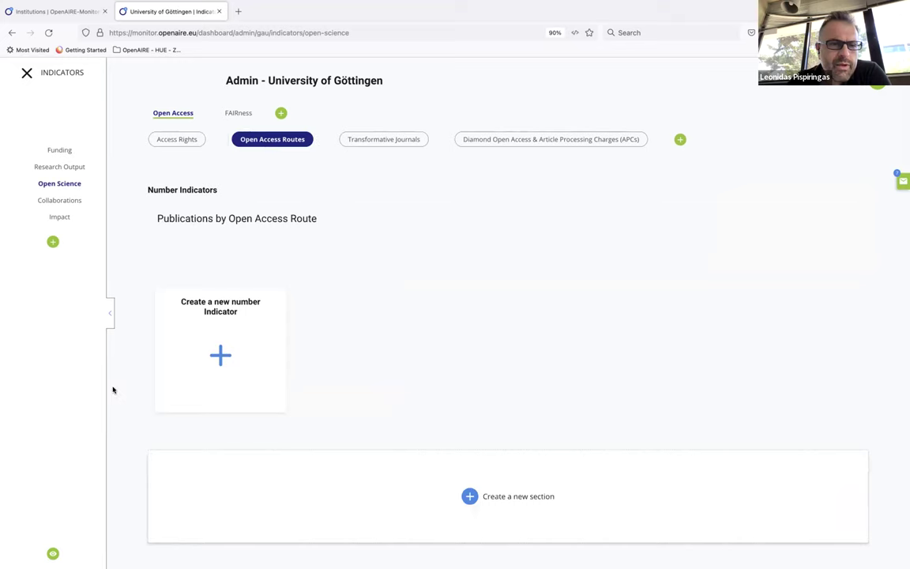
- Inspect the green, hybrid and bronze values in the Publications by Open Access Route chart
{"action": "scroll", "coordinate": [113, 390], "scroll_direction": "down", "scroll_amount": 3}
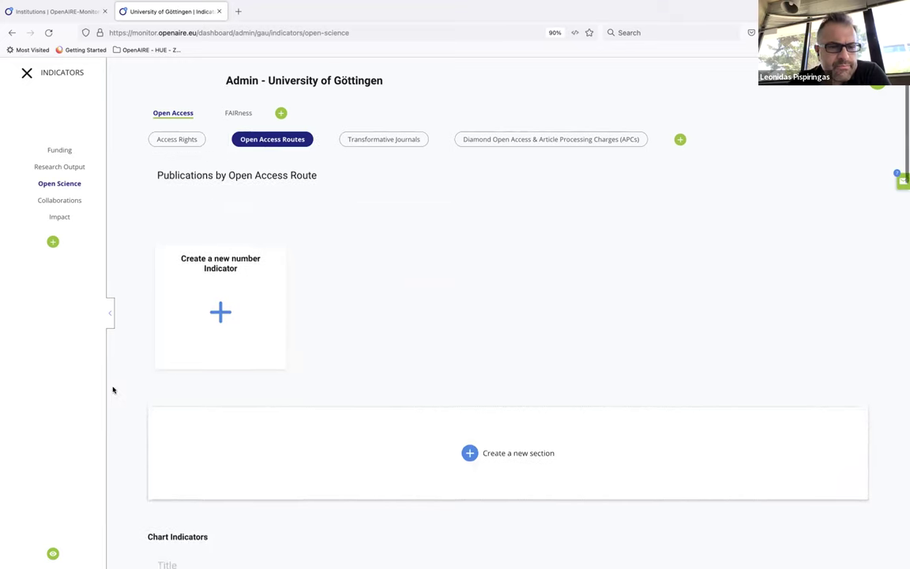
{"action": "scroll", "coordinate": [113, 390], "scroll_direction": "down", "scroll_amount": 1}
{"action": "scroll", "coordinate": [113, 390], "scroll_direction": "down", "scroll_amount": 4}
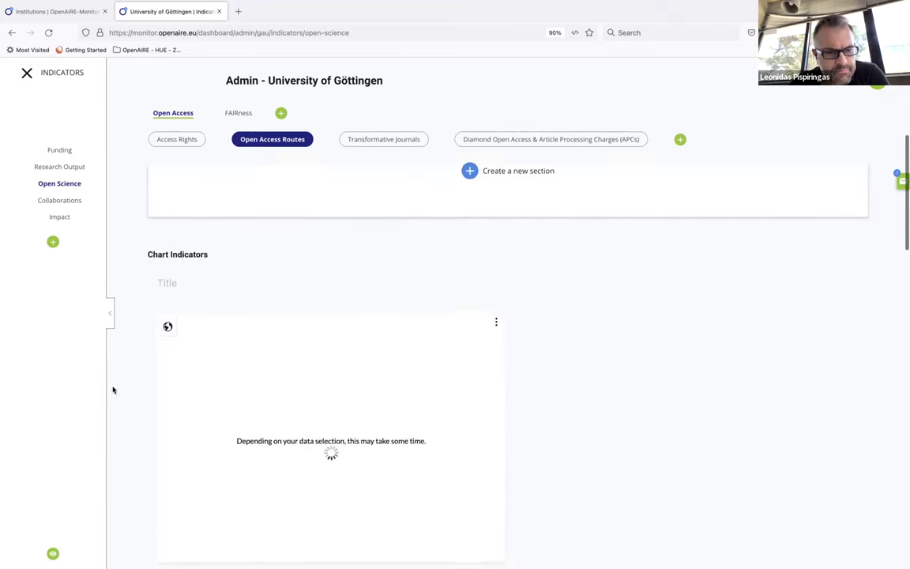
{"action": "scroll", "coordinate": [113, 390], "scroll_direction": "down", "scroll_amount": 2}
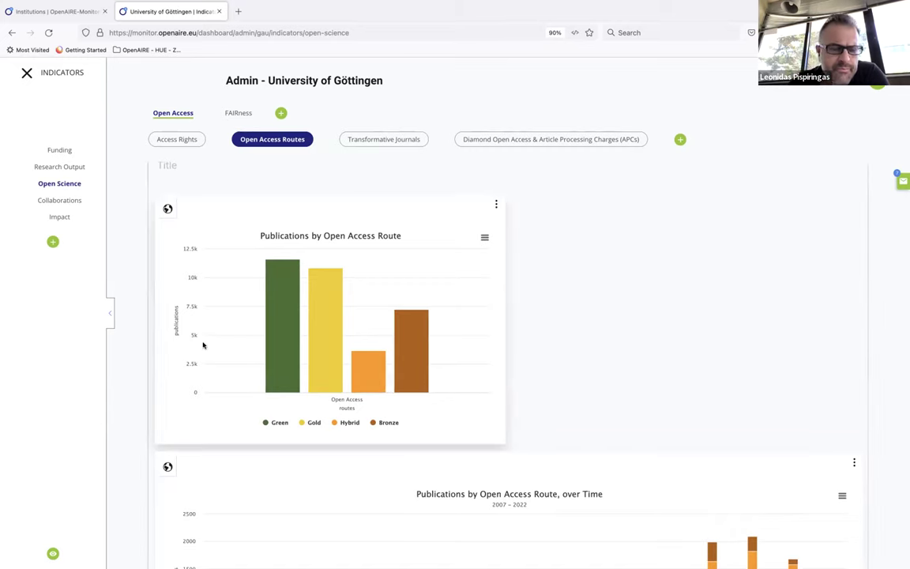
{"action": "mouse_move", "coordinate": [280, 332]}
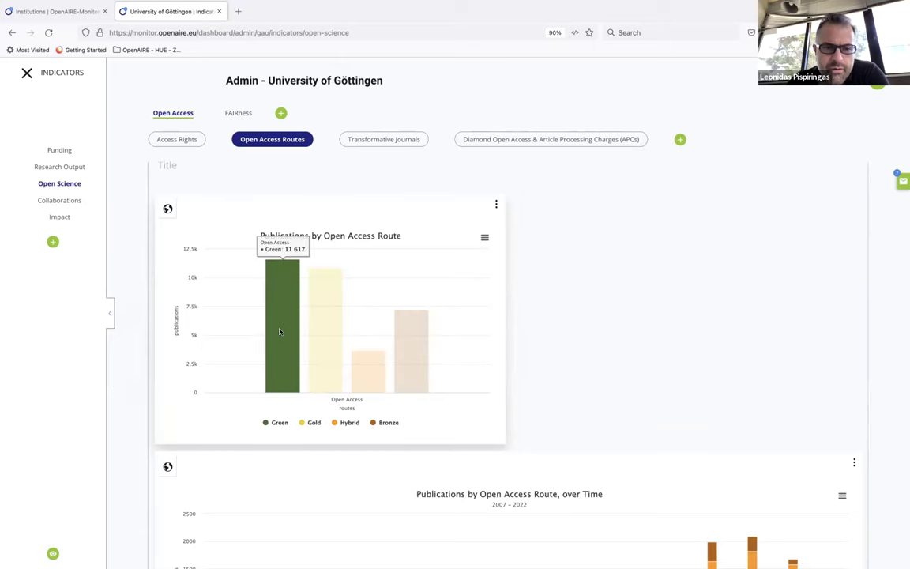
{"action": "mouse_move", "coordinate": [363, 365]}
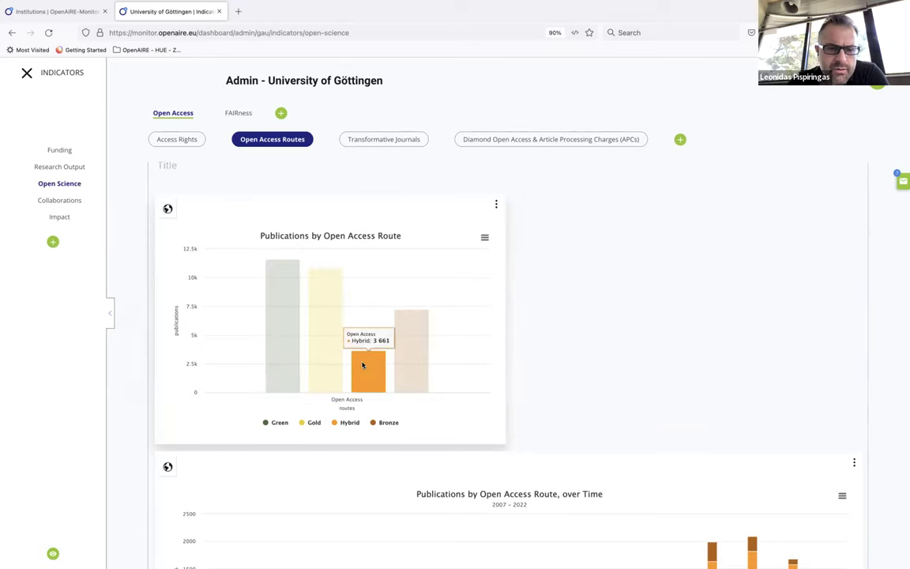
{"action": "mouse_move", "coordinate": [406, 350]}
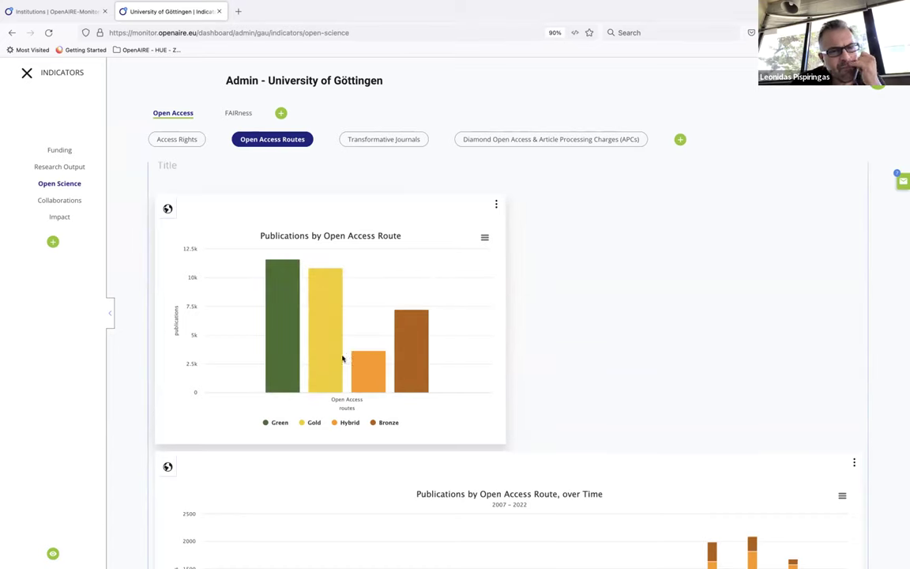
- Examine the over-time charts for Publications by Open Access Route and Published OA vs. Deposited (Green) OA
{"action": "scroll", "coordinate": [124, 411], "scroll_direction": "down", "scroll_amount": 1}
{"action": "scroll", "coordinate": [124, 411], "scroll_direction": "down", "scroll_amount": 3}
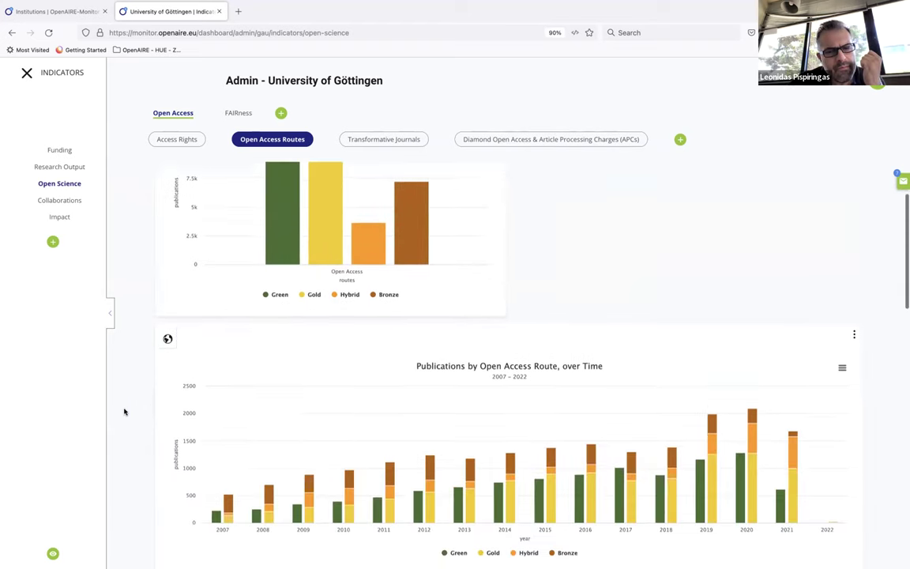
{"action": "scroll", "coordinate": [124, 411], "scroll_direction": "down", "scroll_amount": 5}
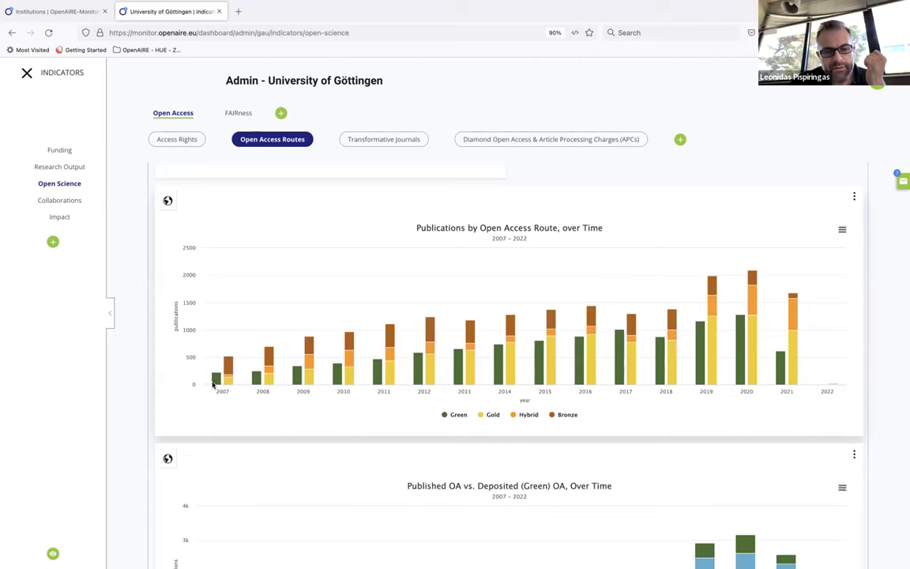
{"action": "mouse_move", "coordinate": [214, 378]}
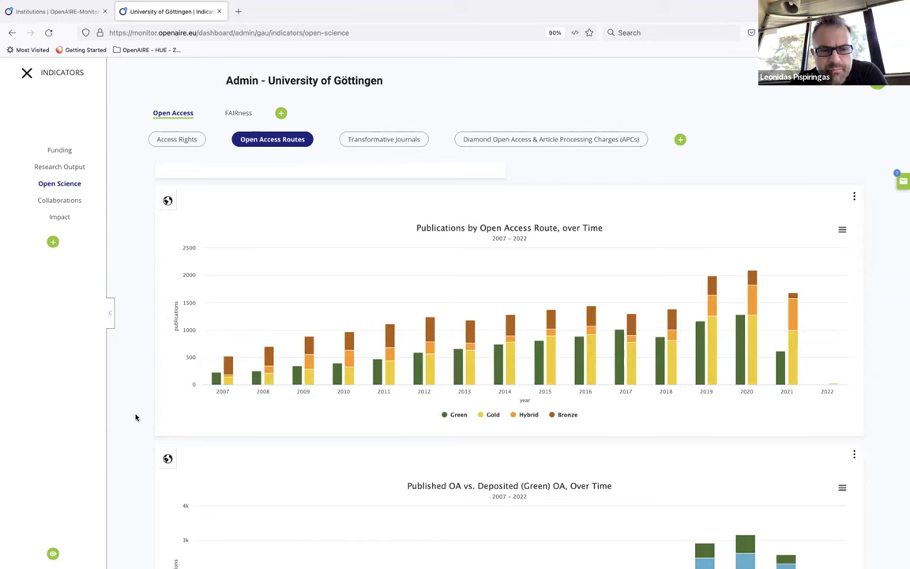
{"action": "scroll", "coordinate": [135, 417], "scroll_direction": "down", "scroll_amount": 3}
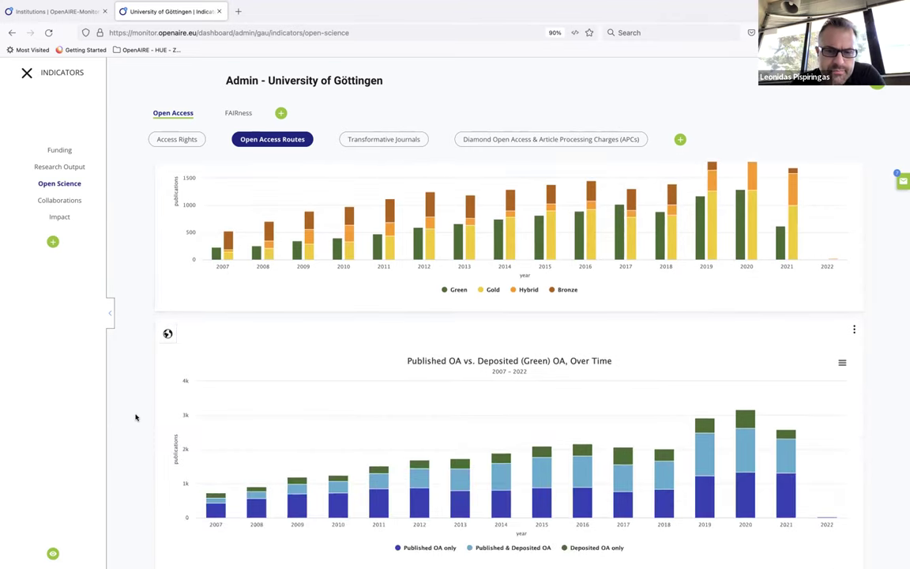
{"action": "scroll", "coordinate": [135, 418], "scroll_direction": "down", "scroll_amount": 3}
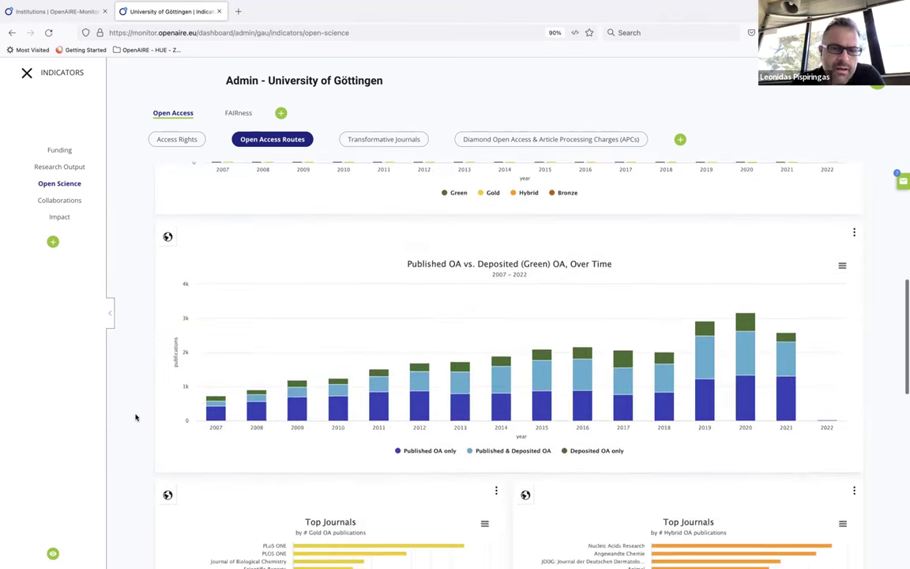
{"action": "scroll", "coordinate": [136, 417], "scroll_direction": "down", "scroll_amount": 1}
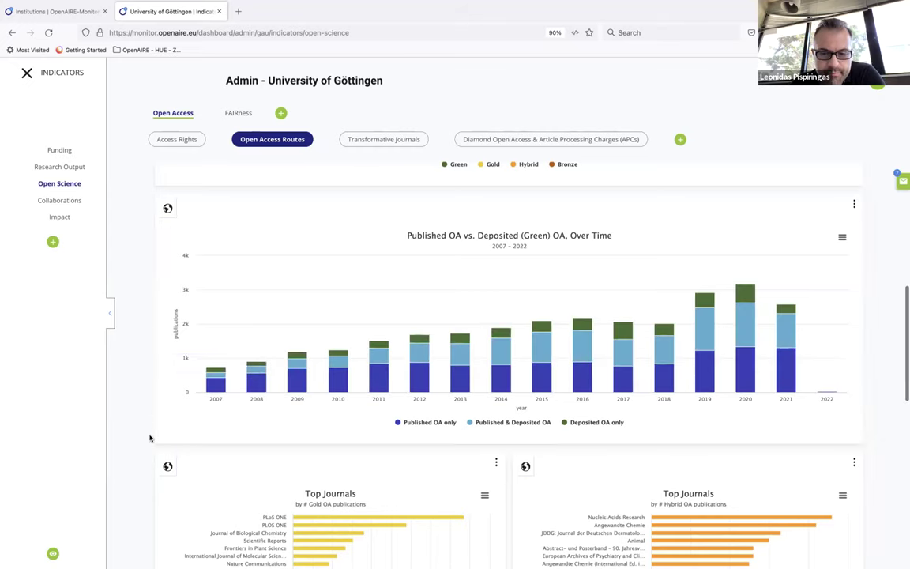
- Examine the Top Journals charts for gold, hybrid and bronze OA and the Top Repositories chart for green OA
{"action": "scroll", "coordinate": [150, 438], "scroll_direction": "down", "scroll_amount": 3}
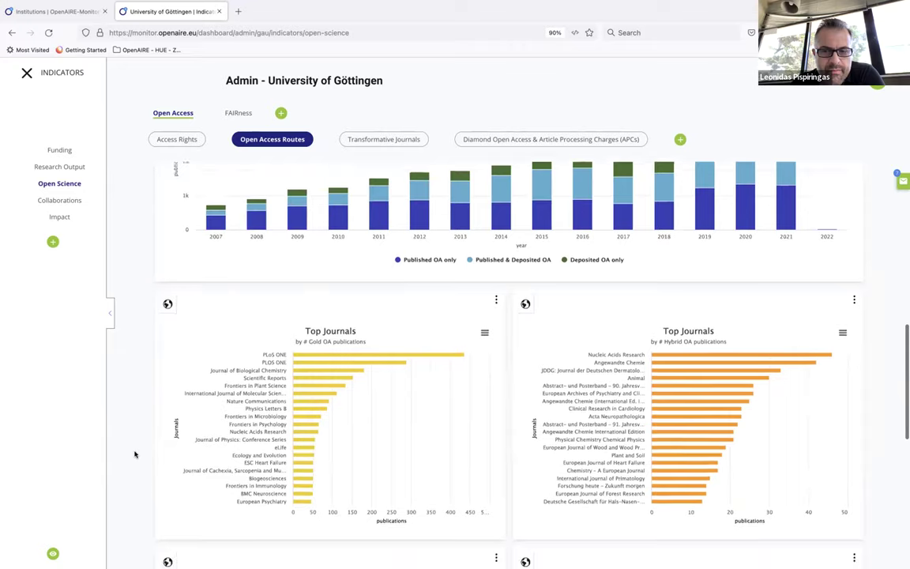
{"action": "scroll", "coordinate": [135, 455], "scroll_direction": "down", "scroll_amount": 2}
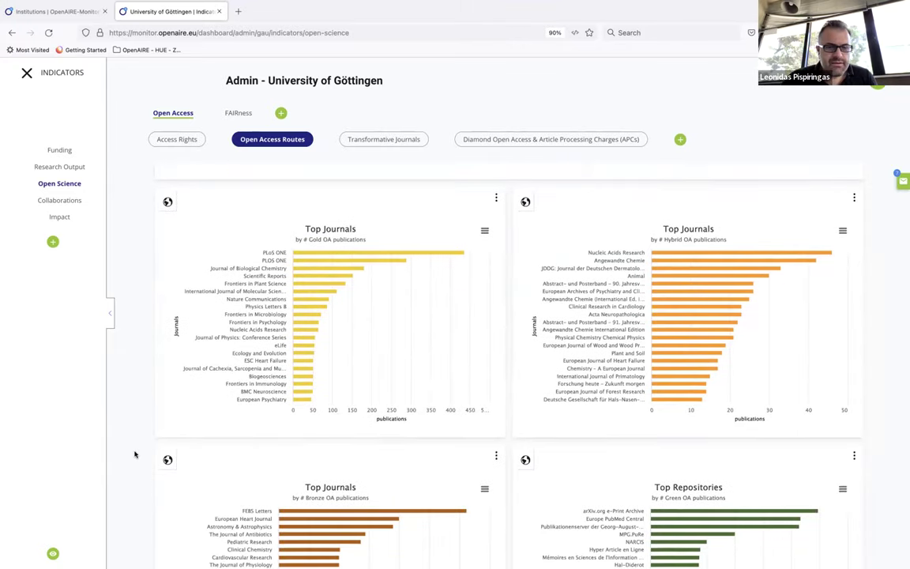
{"action": "scroll", "coordinate": [135, 454], "scroll_direction": "down", "scroll_amount": 1}
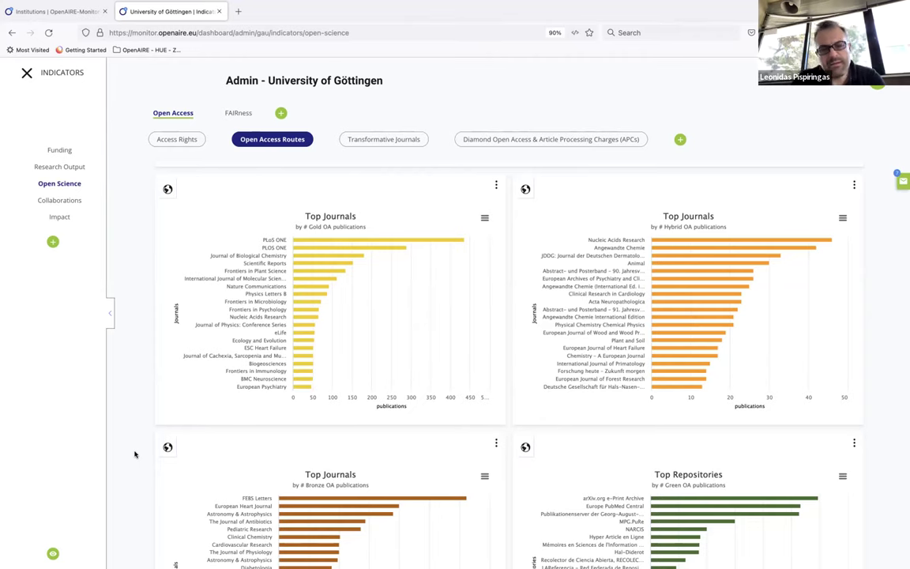
{"action": "scroll", "coordinate": [134, 454], "scroll_direction": "down", "scroll_amount": 6}
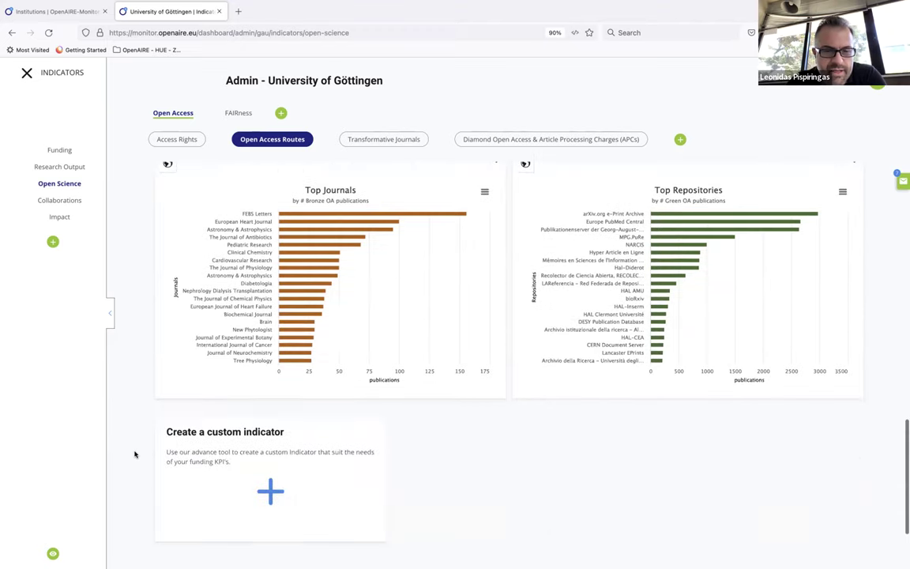
- Open the Transformative Journals indicators and inspect the OA and non-OA values for 2010 and 2009
{"action": "scroll", "coordinate": [134, 454], "scroll_direction": "up", "scroll_amount": 10}
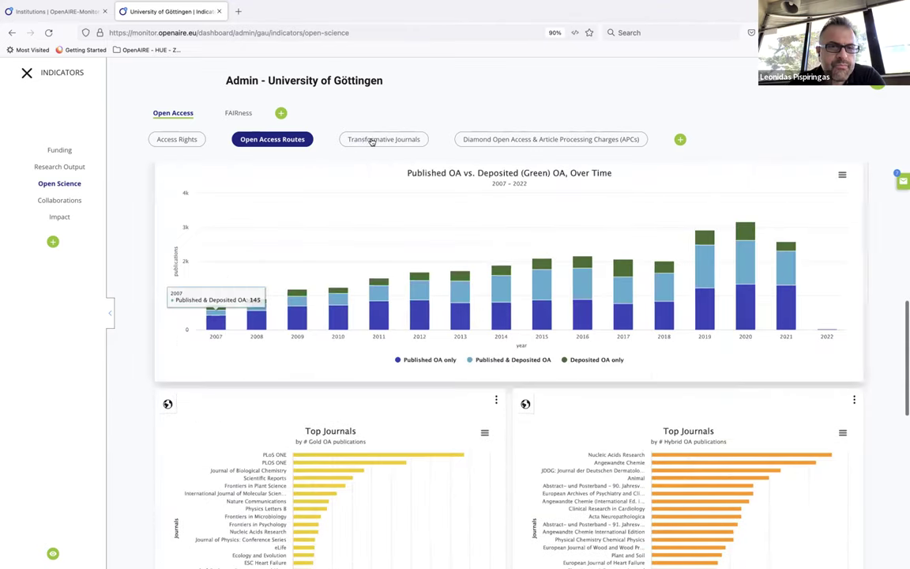
{"action": "left_click", "coordinate": [372, 141]}
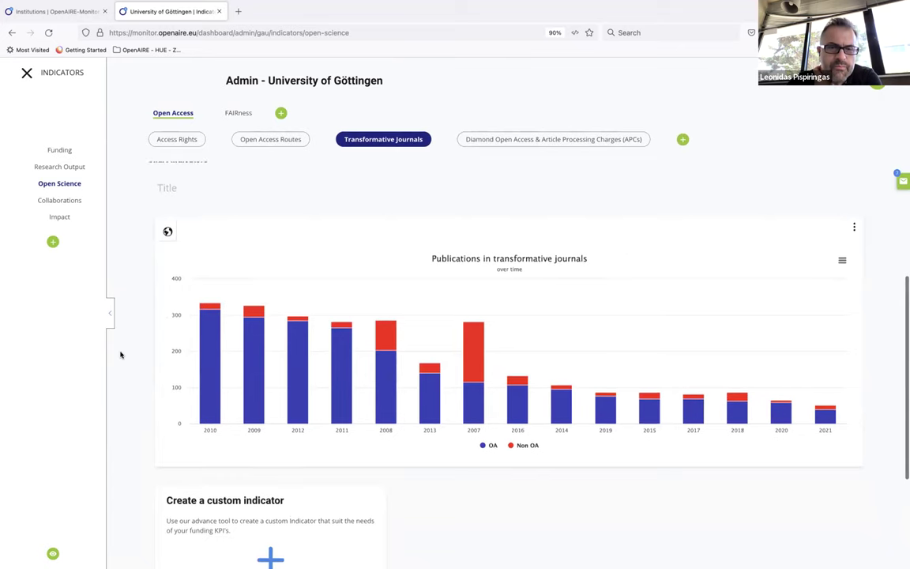
{"action": "scroll", "coordinate": [120, 355], "scroll_direction": "down", "scroll_amount": 2}
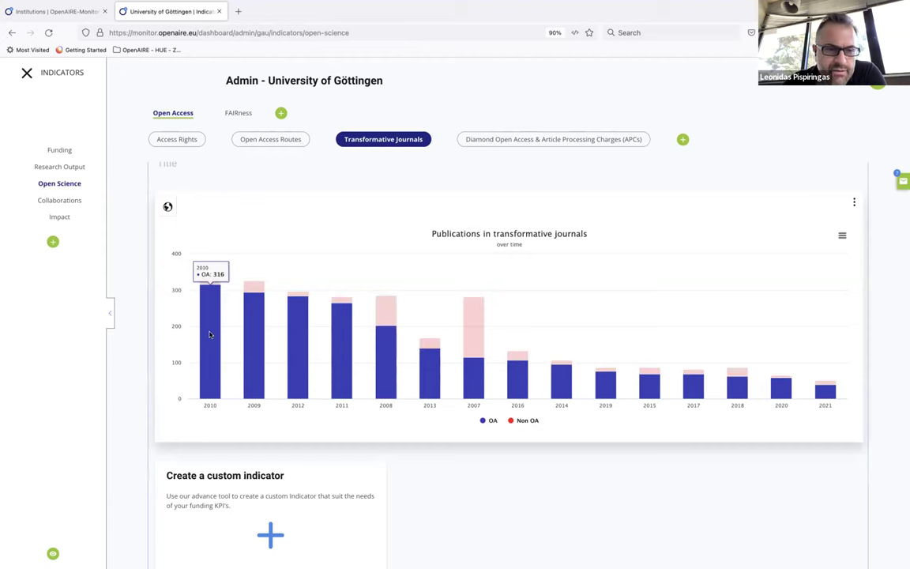
{"action": "mouse_move", "coordinate": [213, 286]}
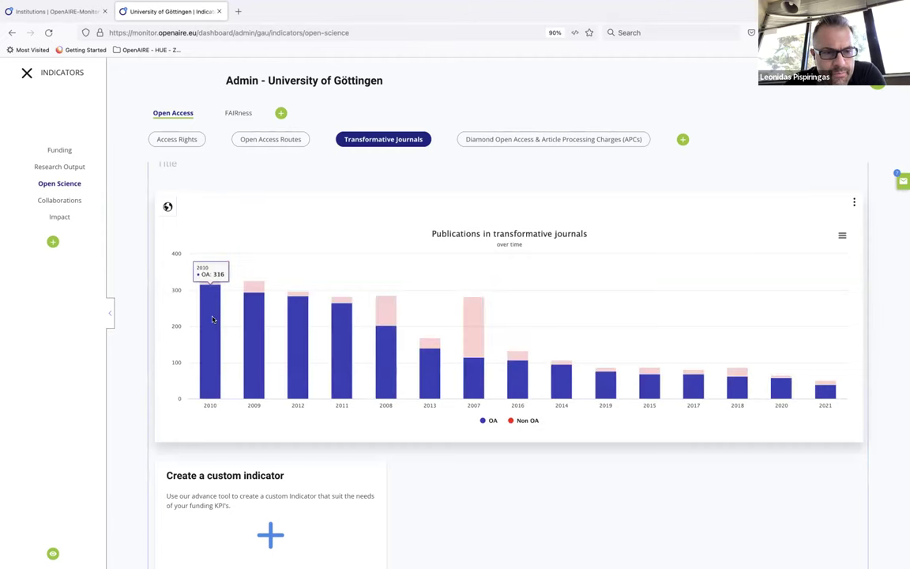
{"action": "mouse_move", "coordinate": [248, 329]}
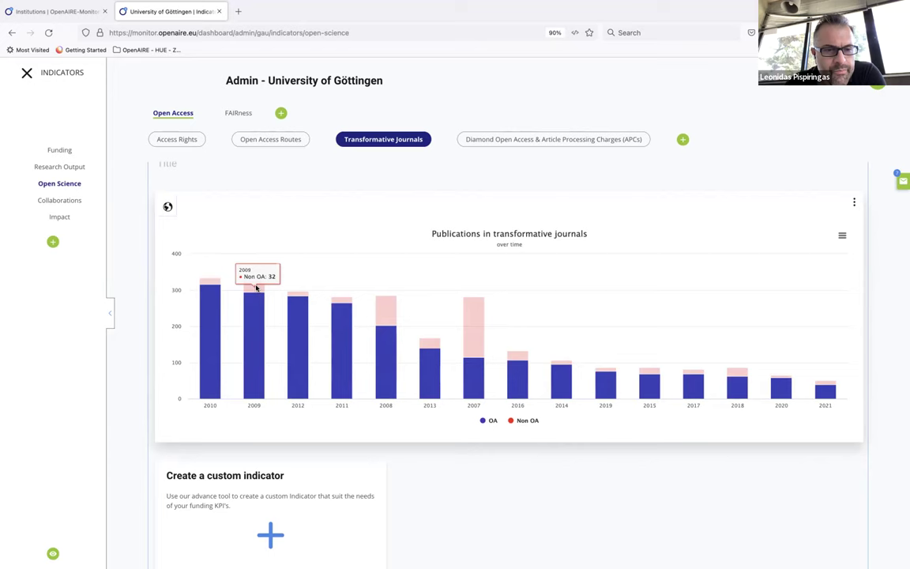
{"action": "mouse_move", "coordinate": [256, 288]}
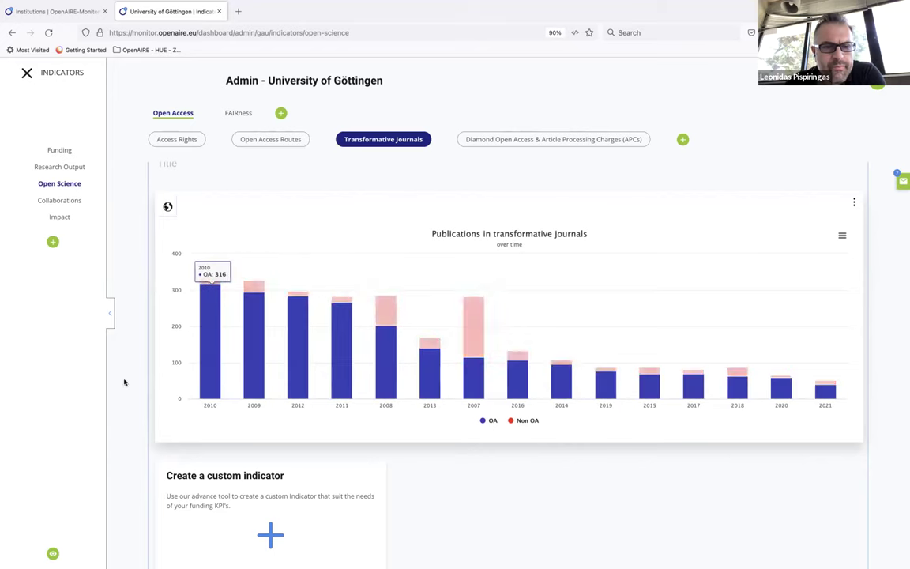
- Open the Diamond Open Access & Article Processing Charges indicators and examine their number indicators and the OA with vs. without APCs chart
{"action": "left_click", "coordinate": [537, 140]}
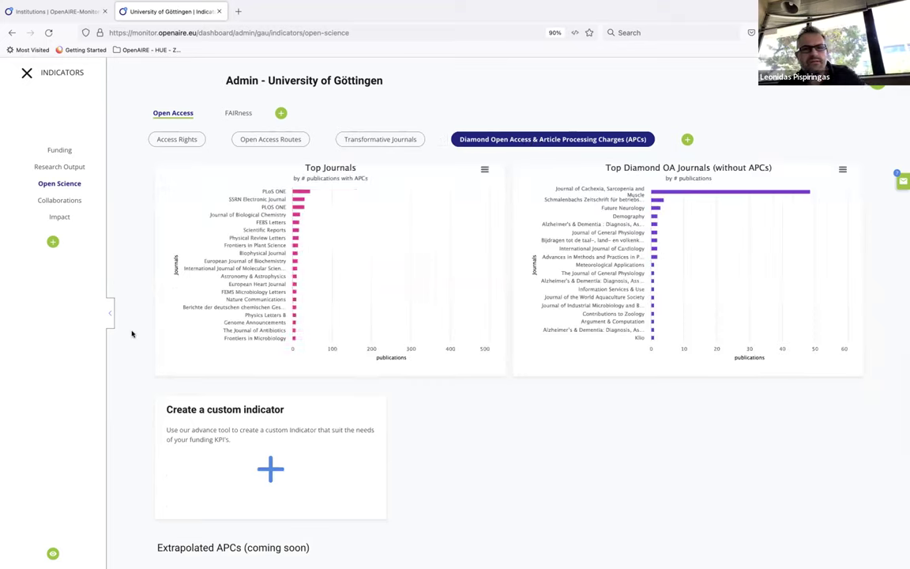
{"action": "scroll", "coordinate": [132, 333], "scroll_direction": "up", "scroll_amount": 10}
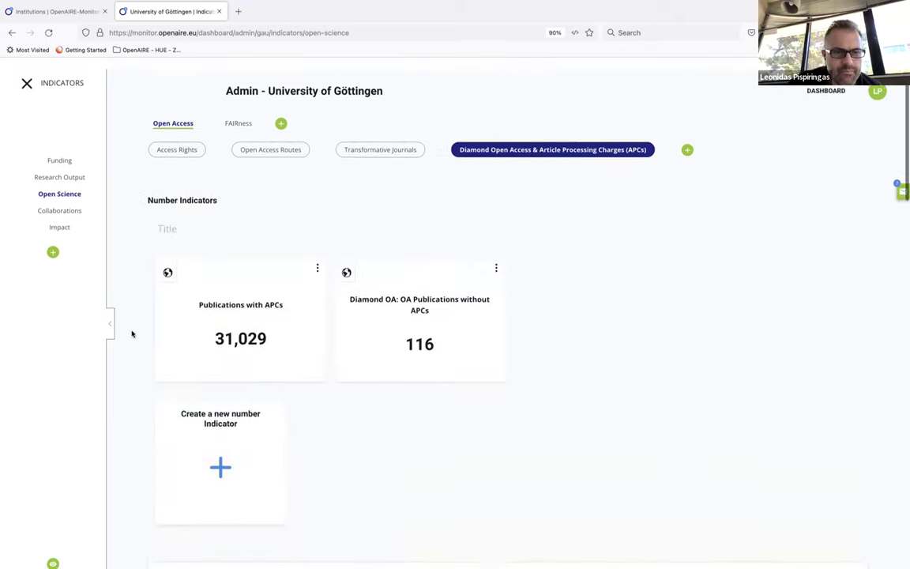
{"action": "scroll", "coordinate": [132, 334], "scroll_direction": "down", "scroll_amount": 1}
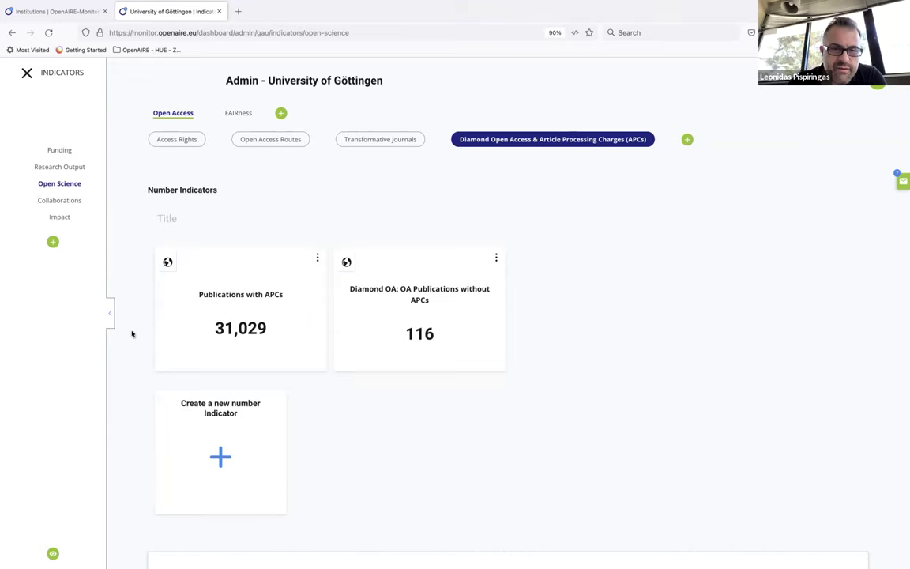
{"action": "scroll", "coordinate": [132, 334], "scroll_direction": "down", "scroll_amount": 3}
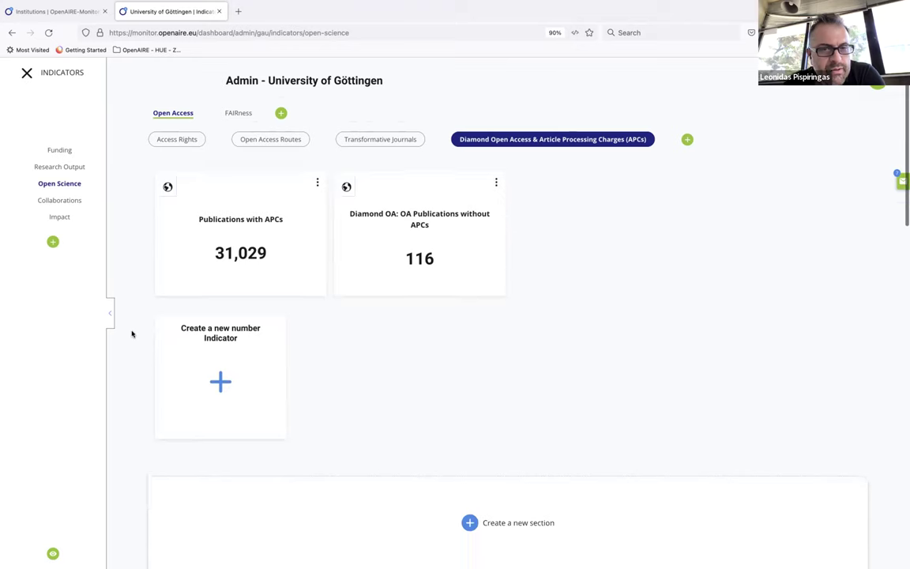
{"action": "scroll", "coordinate": [132, 334], "scroll_direction": "down", "scroll_amount": 4}
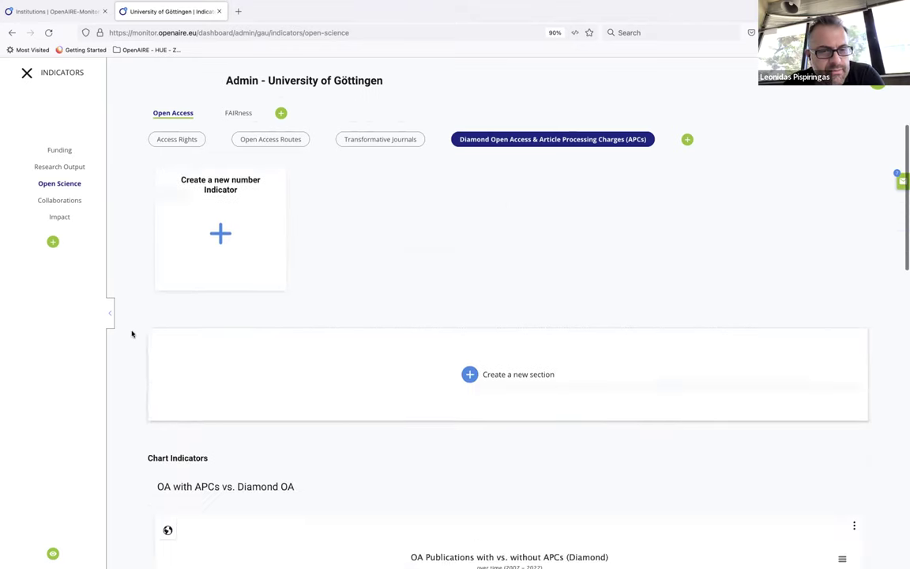
{"action": "scroll", "coordinate": [132, 332], "scroll_direction": "down", "scroll_amount": 4}
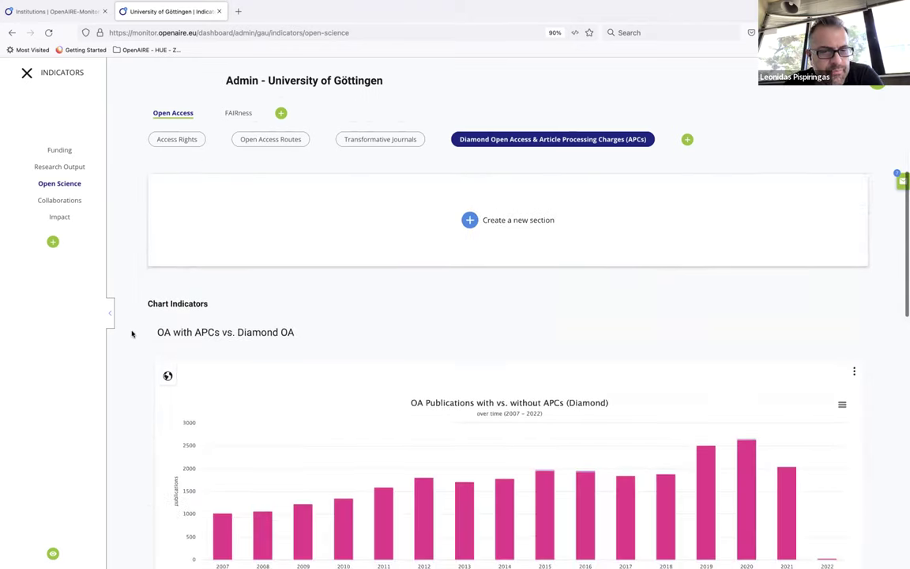
{"action": "scroll", "coordinate": [132, 330], "scroll_direction": "down", "scroll_amount": 3}
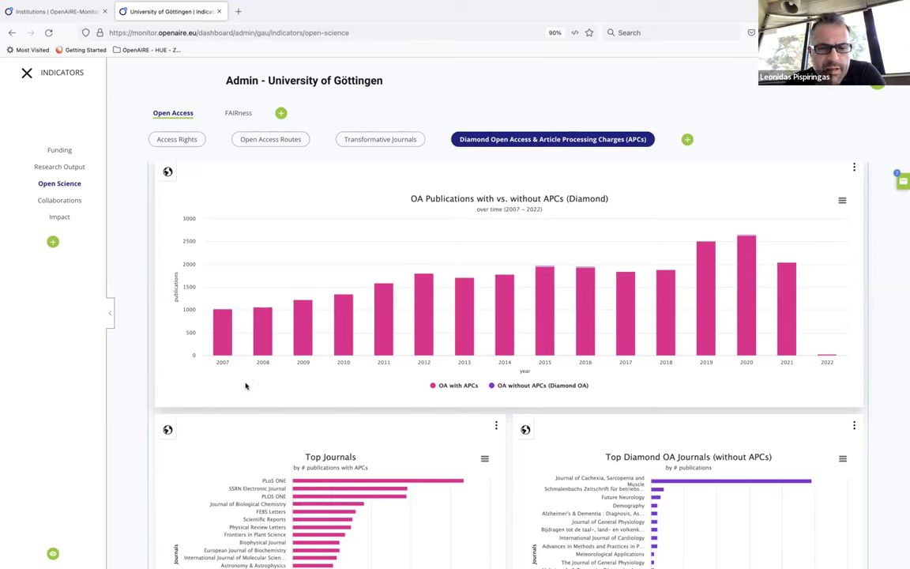
- Toggle the series of the OA Publications with vs. without APCs chart to inspect Diamond OA alone, and restore both series
{"action": "left_click", "coordinate": [446, 387]}
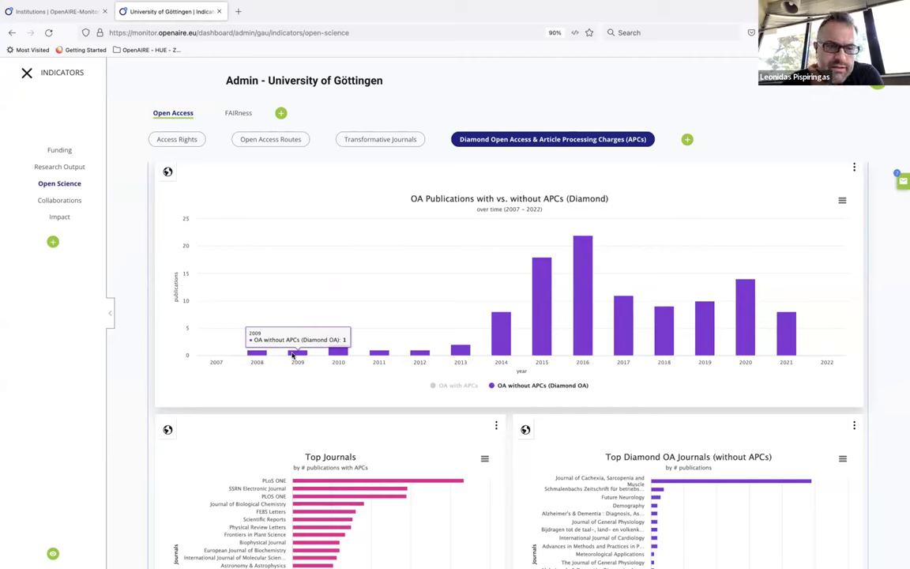
{"action": "left_click", "coordinate": [456, 387]}
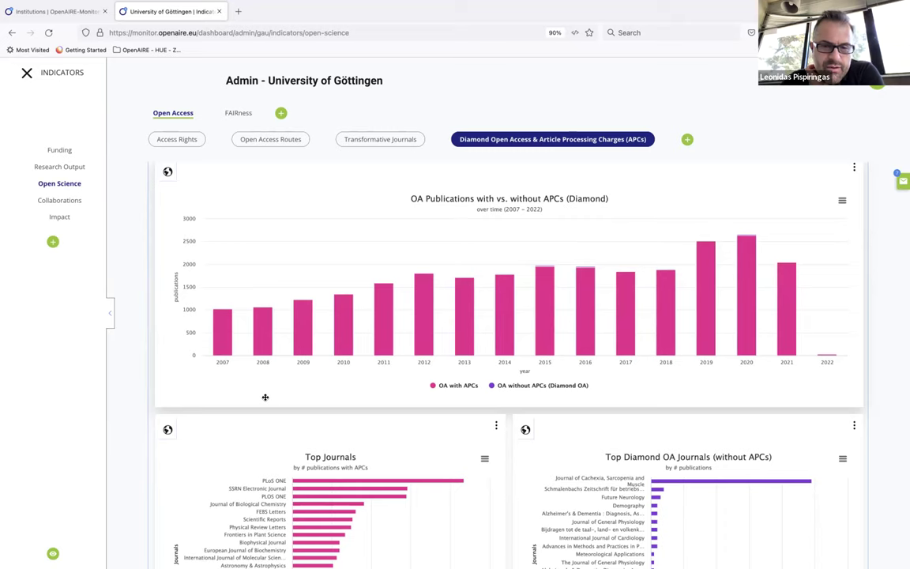
{"action": "left_click", "coordinate": [511, 389]}
{"action": "left_click", "coordinate": [513, 390]}
{"action": "left_click", "coordinate": [457, 386]}
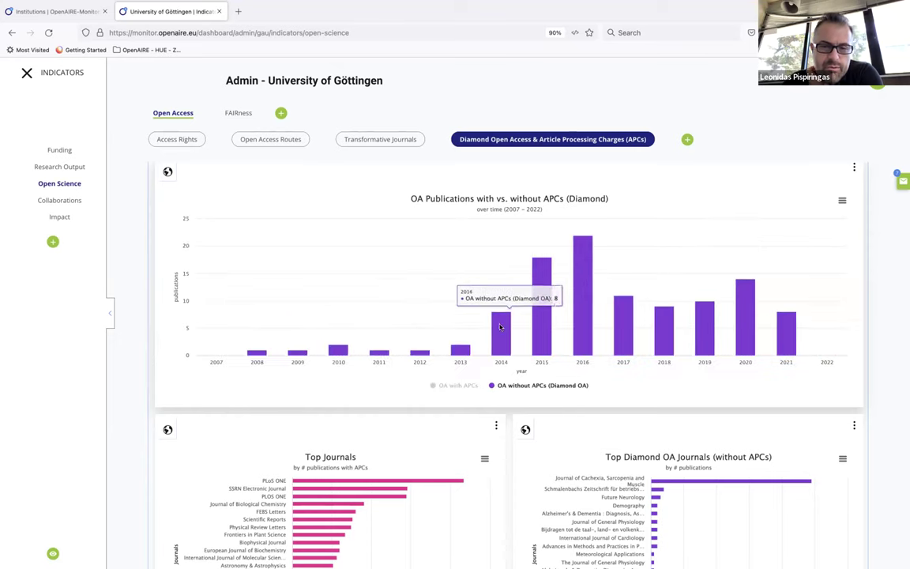
{"action": "left_click", "coordinate": [454, 385]}
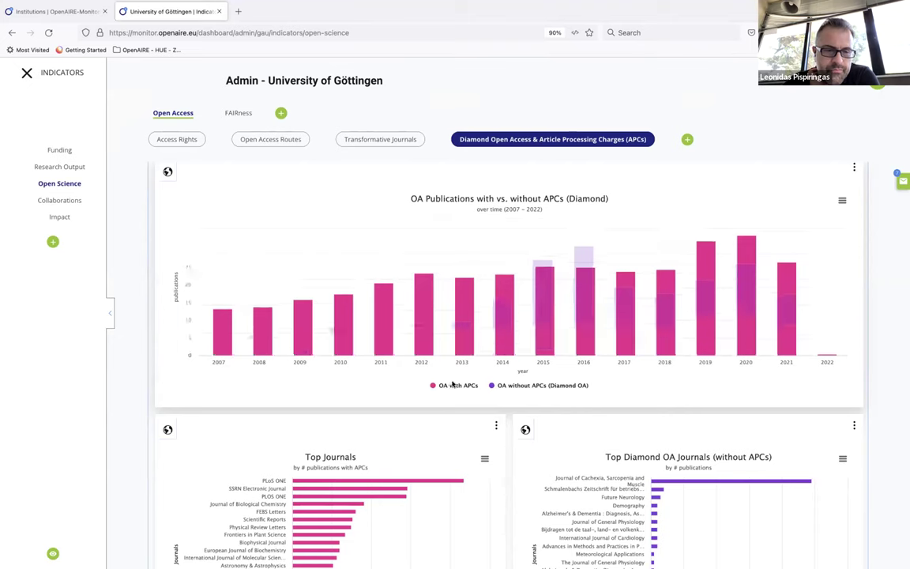
- Review the top journals with APCs and top Diamond OA journals charts, and open the FAIRness indicators
{"action": "scroll", "coordinate": [124, 420], "scroll_direction": "down", "scroll_amount": 5}
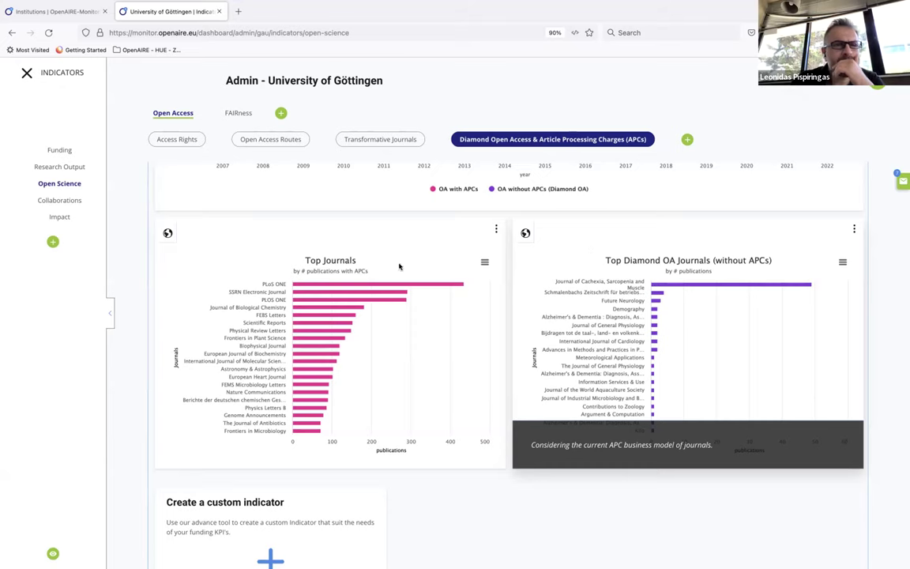
{"action": "left_click", "coordinate": [239, 113]}
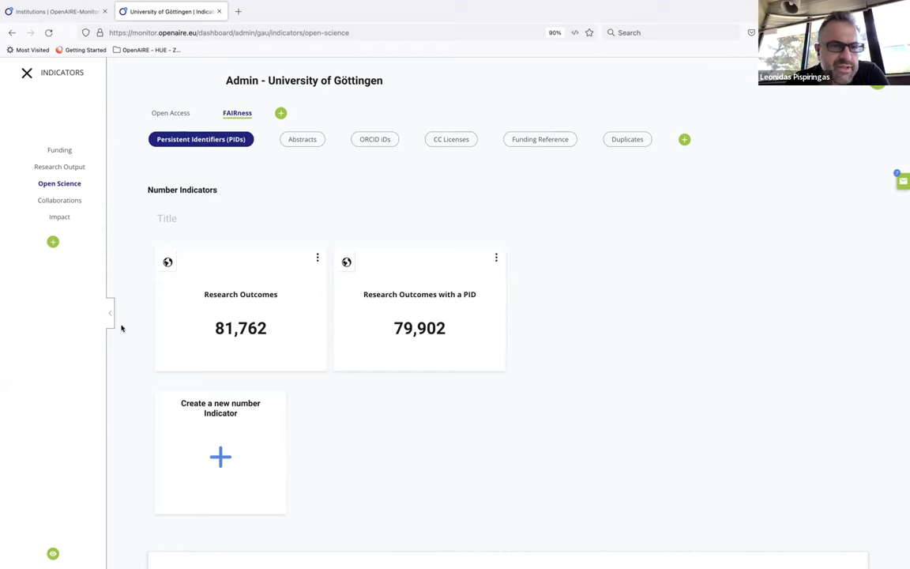
- Review the Persistent Identifiers number indicators and the PID type charts for publications, datasets, software and other research products
{"action": "scroll", "coordinate": [125, 337], "scroll_direction": "down", "scroll_amount": 1}
{"action": "scroll", "coordinate": [128, 346], "scroll_direction": "down", "scroll_amount": 1}
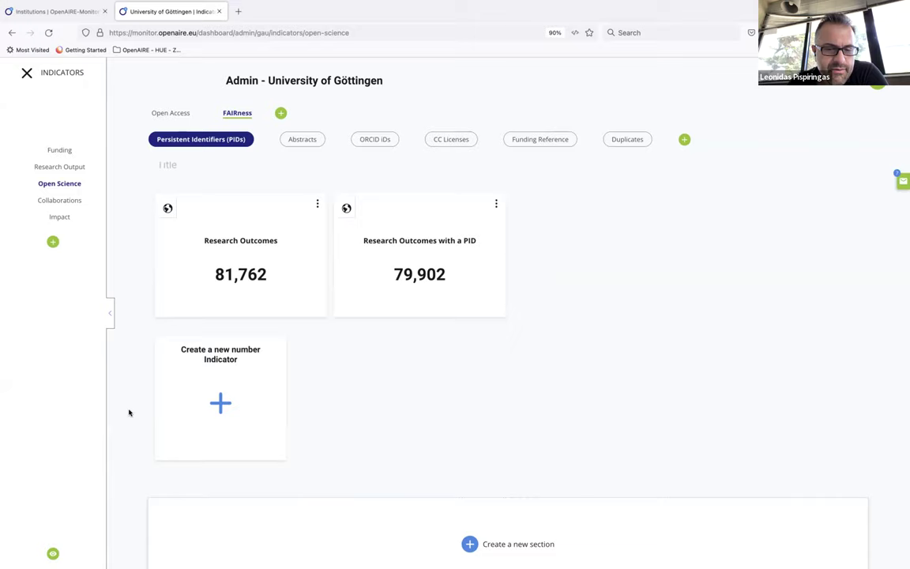
{"action": "scroll", "coordinate": [130, 413], "scroll_direction": "down", "scroll_amount": 4}
{"action": "scroll", "coordinate": [129, 413], "scroll_direction": "down", "scroll_amount": 4}
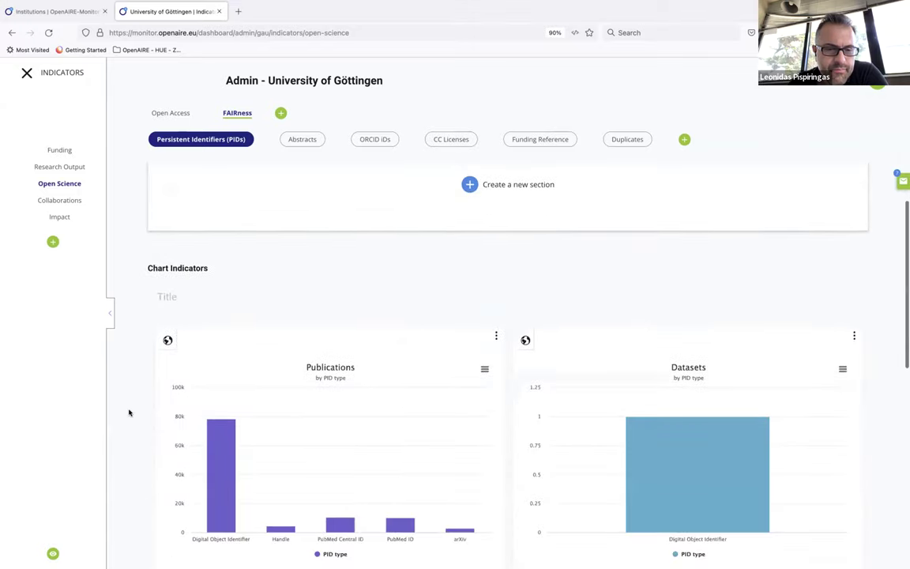
{"action": "scroll", "coordinate": [130, 413], "scroll_direction": "down", "scroll_amount": 1}
{"action": "scroll", "coordinate": [129, 412], "scroll_direction": "down", "scroll_amount": 3}
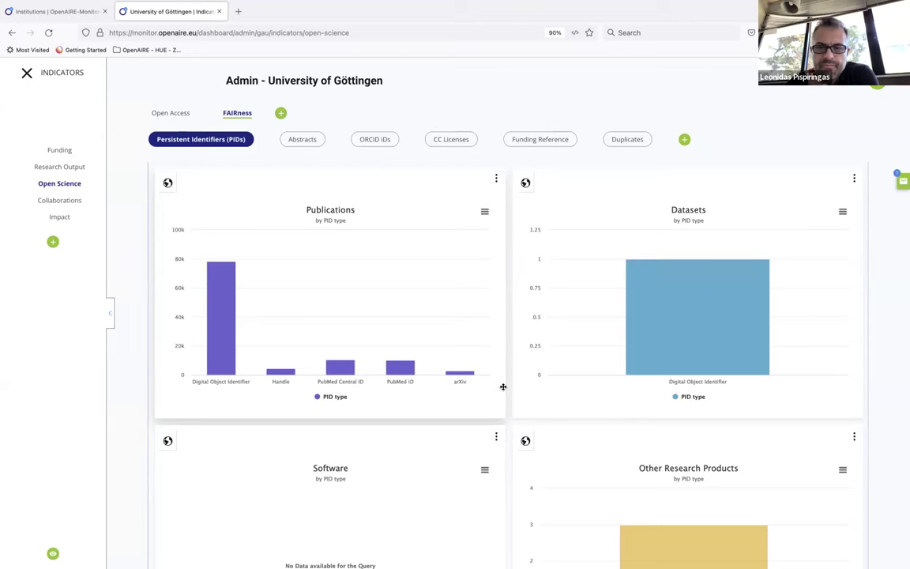
{"action": "scroll", "coordinate": [503, 387], "scroll_direction": "down", "scroll_amount": 2}
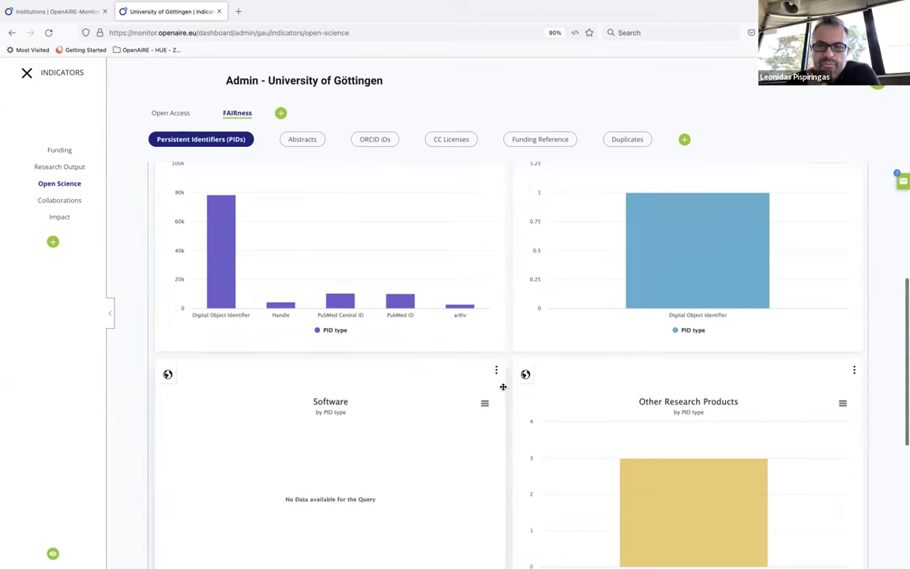
{"action": "scroll", "coordinate": [503, 387], "scroll_direction": "up", "scroll_amount": 1}
{"action": "scroll", "coordinate": [504, 389], "scroll_direction": "down", "scroll_amount": 3}
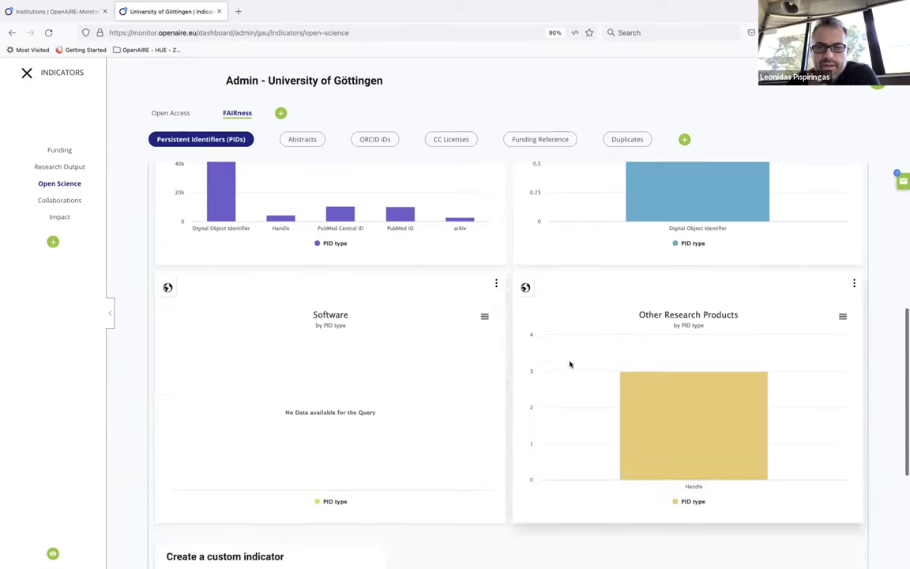
{"action": "scroll", "coordinate": [595, 364], "scroll_direction": "down", "scroll_amount": 3}
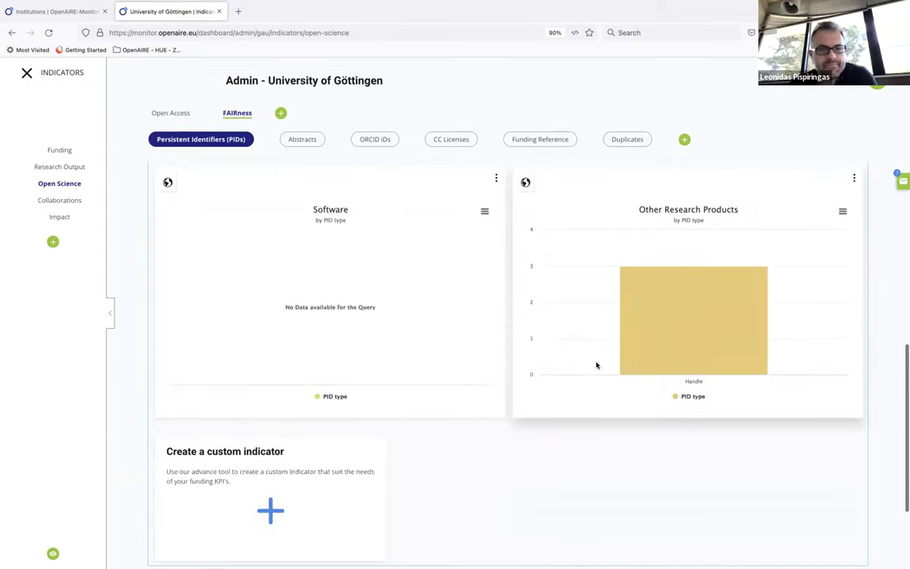
{"action": "scroll", "coordinate": [597, 365], "scroll_direction": "up", "scroll_amount": 15}
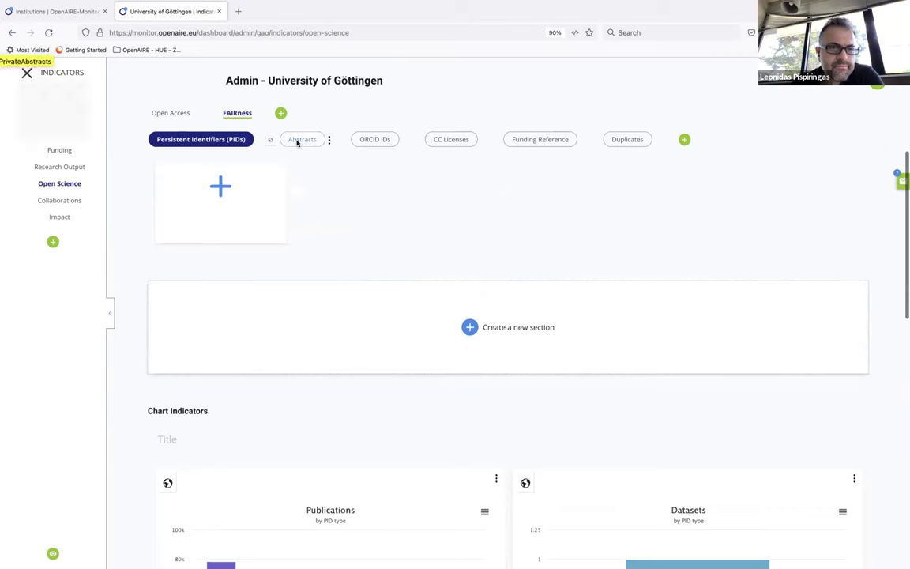
- Open the Abstracts indicators and inspect the shares of publications with and without an abstract, overall and for 2007
{"action": "left_click", "coordinate": [300, 140]}
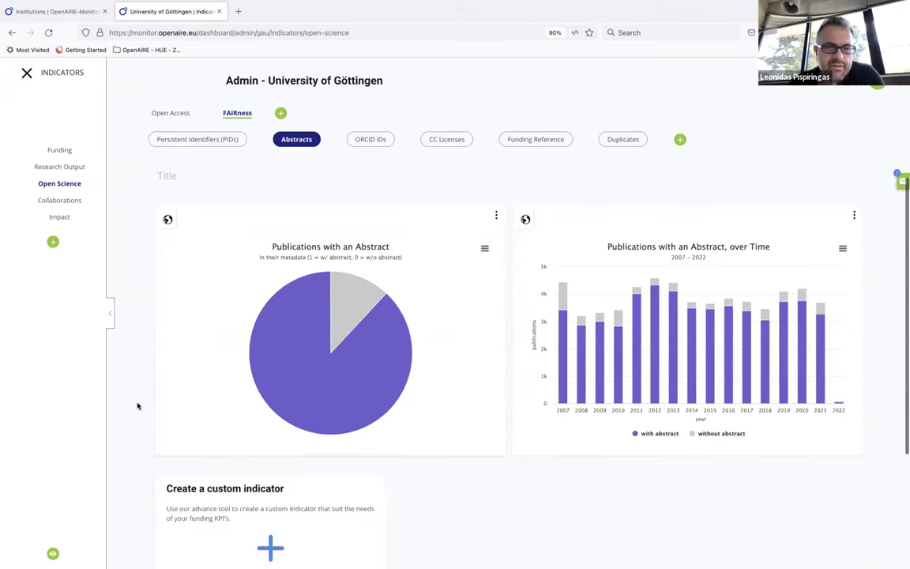
{"action": "mouse_move", "coordinate": [311, 387]}
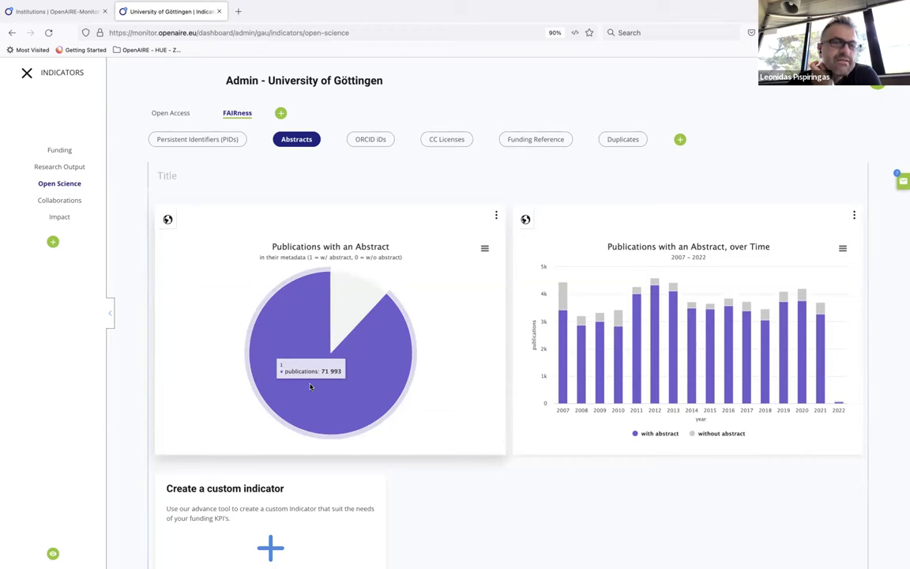
{"action": "mouse_move", "coordinate": [340, 306]}
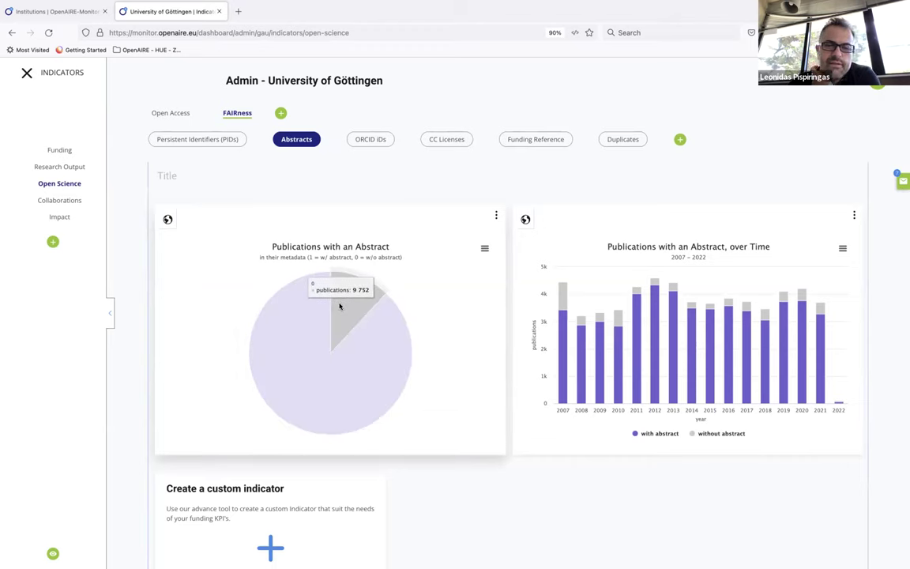
{"action": "mouse_move", "coordinate": [565, 331]}
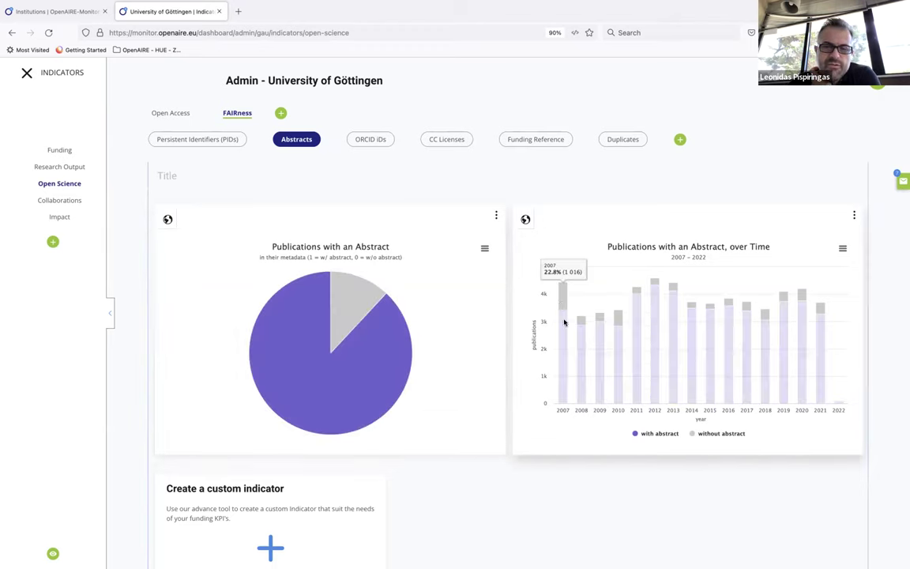
{"action": "mouse_move", "coordinate": [583, 353]}
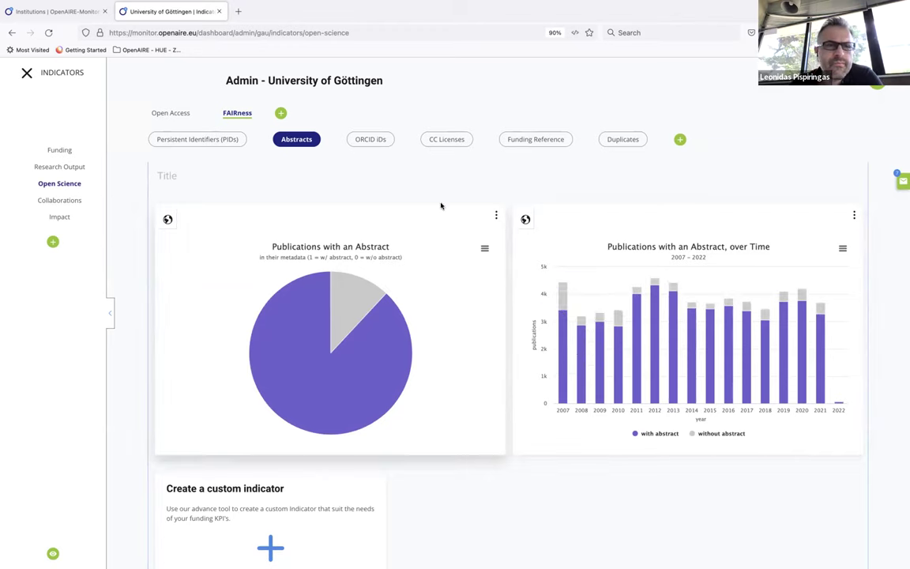
- Open the ORCID iDs indicators and inspect the charts of publications with at least one ORCID iD, overall and over time
{"action": "left_click", "coordinate": [368, 142]}
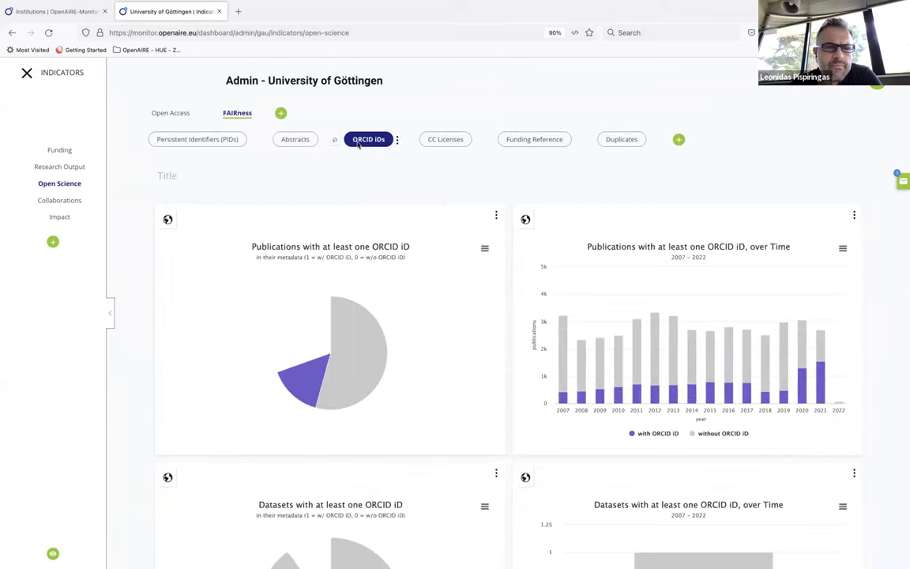
{"action": "scroll", "coordinate": [141, 349], "scroll_direction": "down", "scroll_amount": 1}
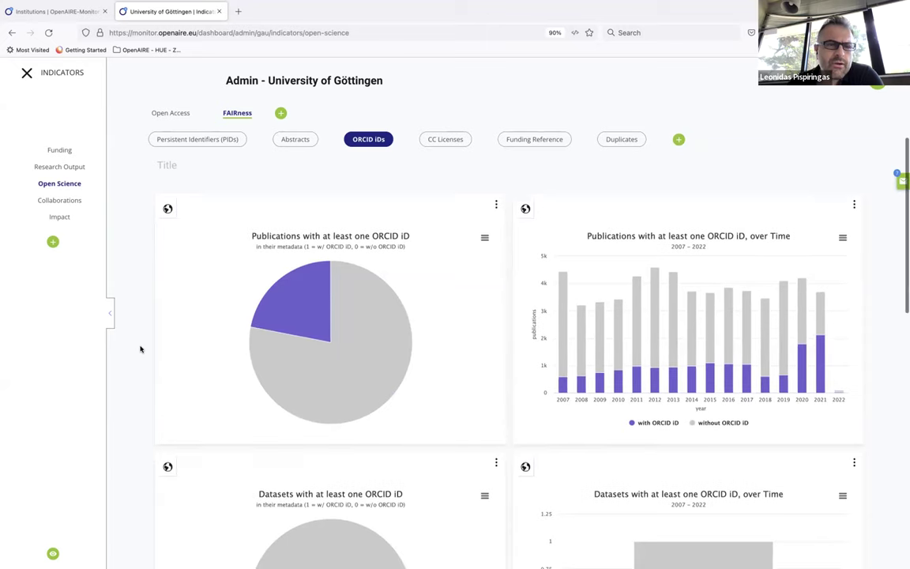
{"action": "right_click", "coordinate": [141, 348]}
{"action": "scroll", "coordinate": [131, 324], "scroll_direction": "up", "scroll_amount": 1}
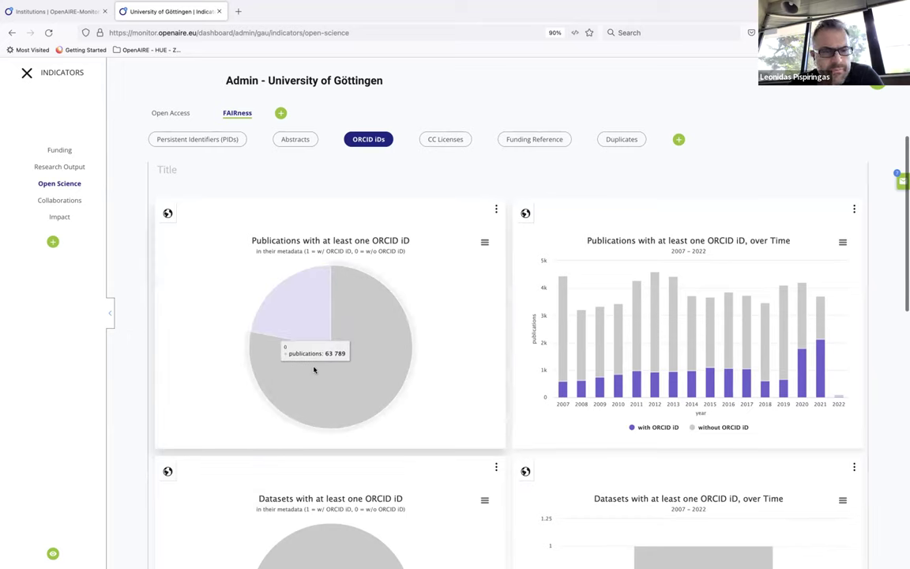
{"action": "mouse_move", "coordinate": [308, 324]}
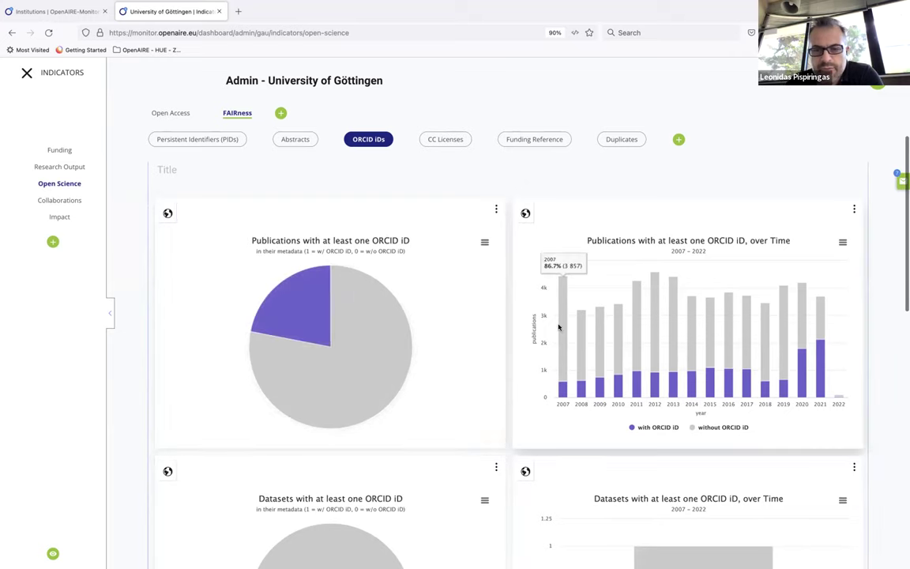
{"action": "scroll", "coordinate": [563, 351], "scroll_direction": "down", "scroll_amount": 1}
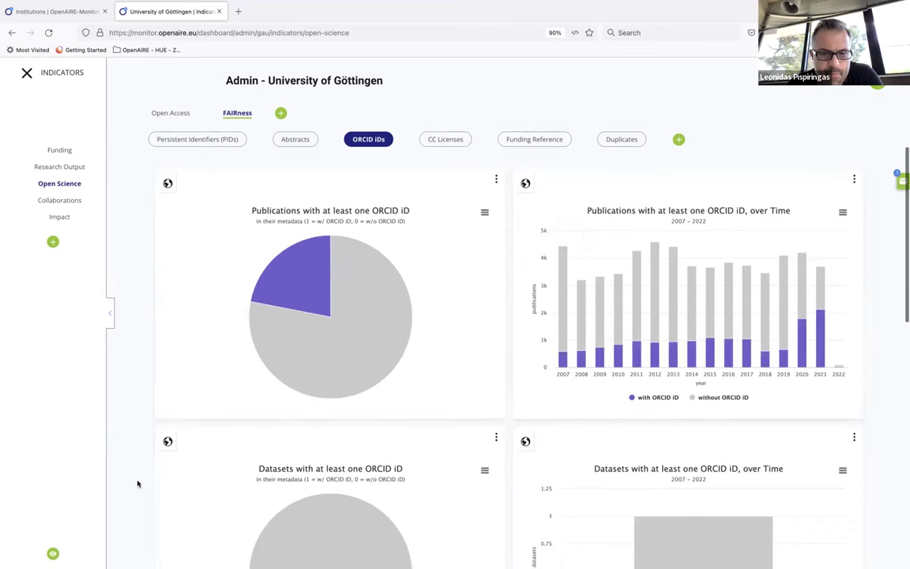
- Examine the ORCID iD charts for datasets and software, both overall and over time
{"action": "scroll", "coordinate": [138, 484], "scroll_direction": "down", "scroll_amount": 3}
{"action": "scroll", "coordinate": [138, 483], "scroll_direction": "down", "scroll_amount": 2}
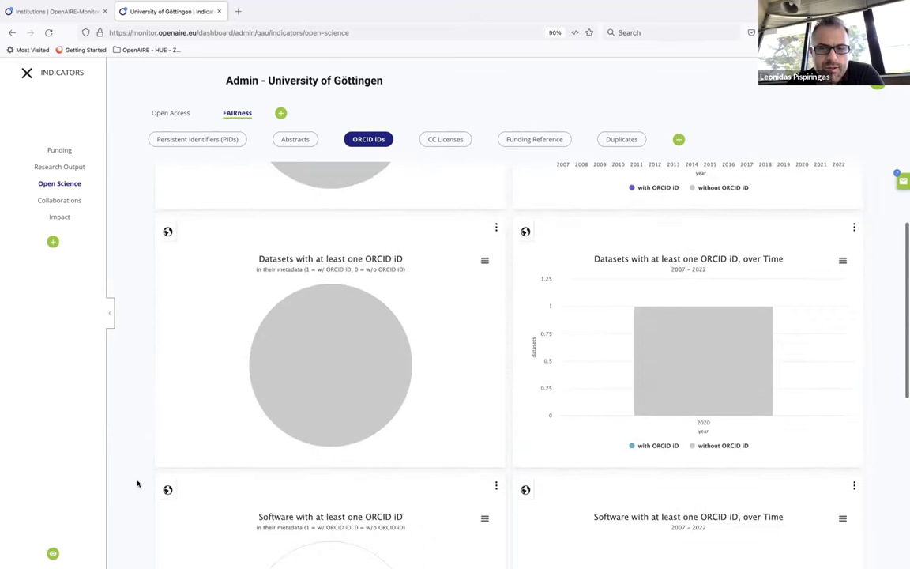
{"action": "scroll", "coordinate": [137, 484], "scroll_direction": "down", "scroll_amount": 3}
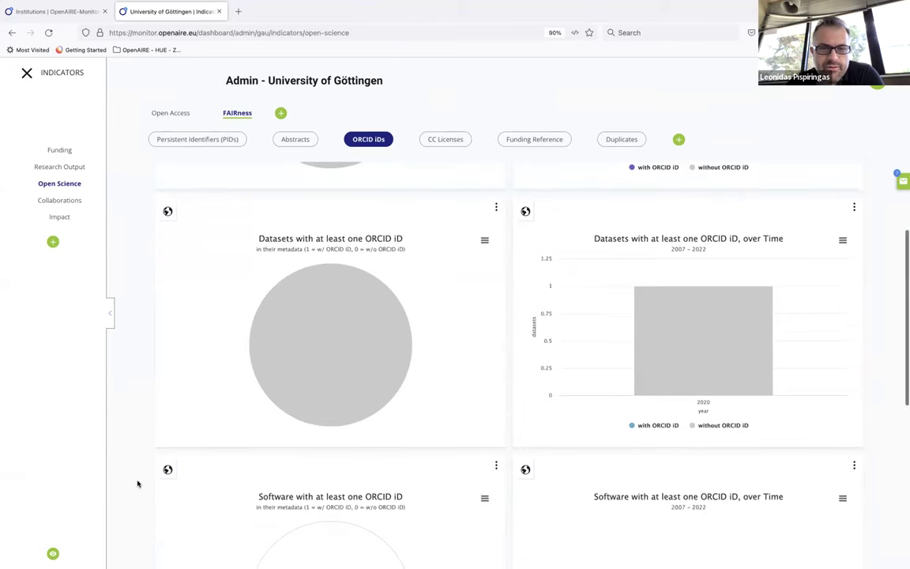
{"action": "scroll", "coordinate": [138, 484], "scroll_direction": "down", "scroll_amount": 4}
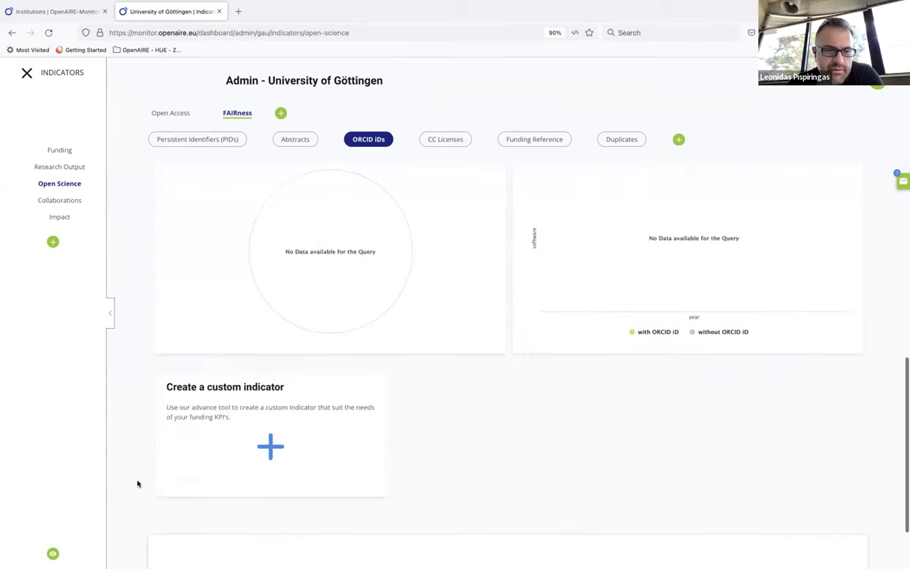
{"action": "scroll", "coordinate": [130, 417], "scroll_direction": "down", "scroll_amount": 2}
{"action": "scroll", "coordinate": [131, 417], "scroll_direction": "up", "scroll_amount": 5}
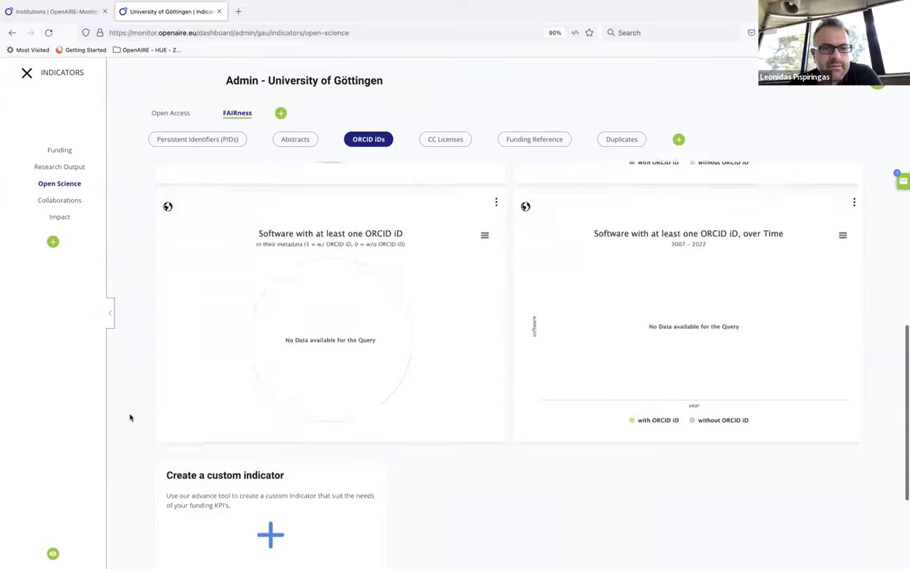
{"action": "scroll", "coordinate": [131, 418], "scroll_direction": "up", "scroll_amount": 1}
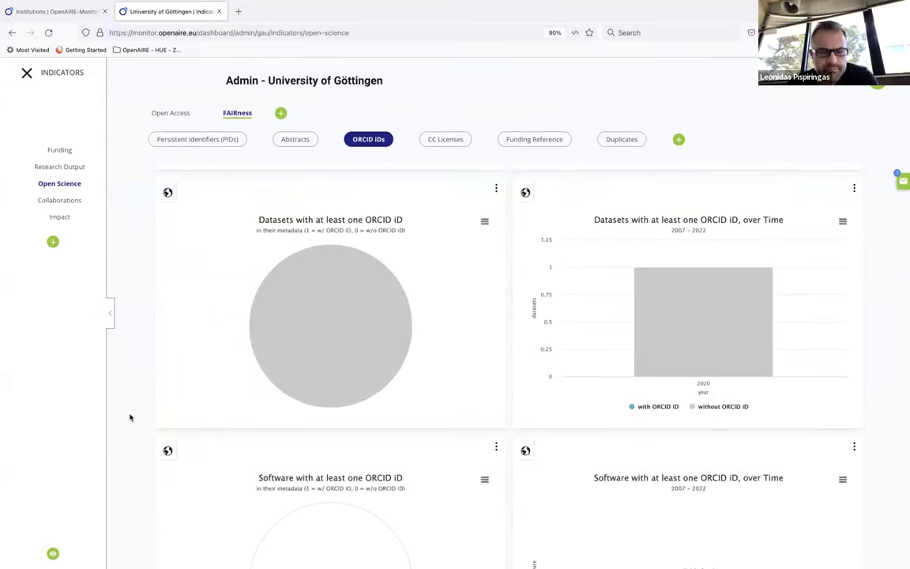
{"action": "scroll", "coordinate": [131, 417], "scroll_direction": "up", "scroll_amount": 2}
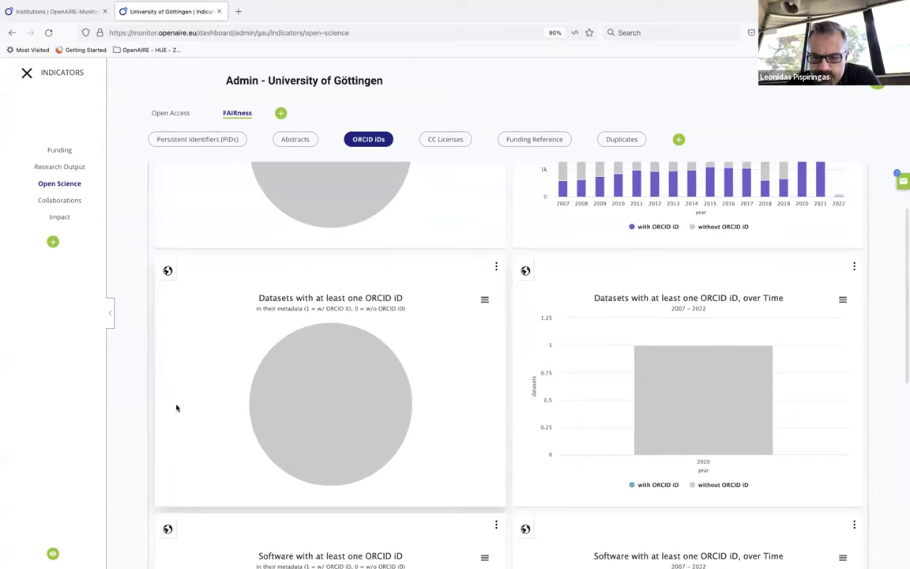
{"action": "scroll", "coordinate": [174, 419], "scroll_direction": "down", "scroll_amount": 2}
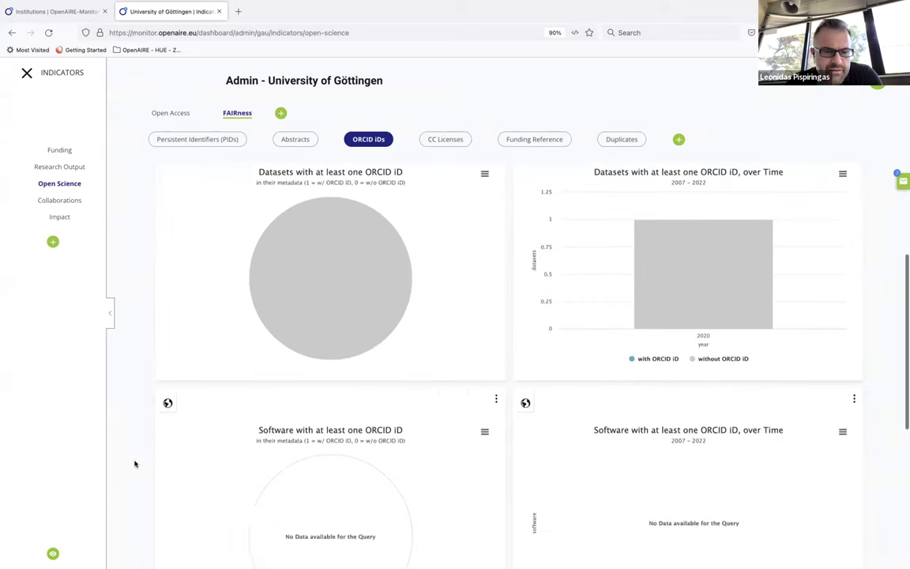
{"action": "right_click", "coordinate": [134, 464]}
{"action": "left_click", "coordinate": [122, 390]}
{"action": "scroll", "coordinate": [123, 390], "scroll_direction": "up", "scroll_amount": 2}
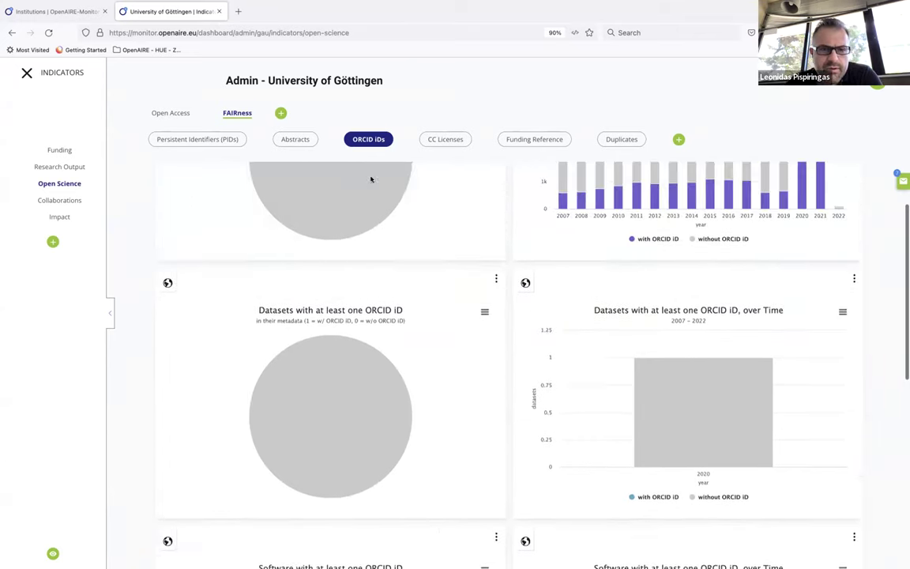
- Open the CC Licenses indicators and examine the charts for OA publications, OA datasets and open source software with a CC license
{"action": "left_click", "coordinate": [440, 142]}
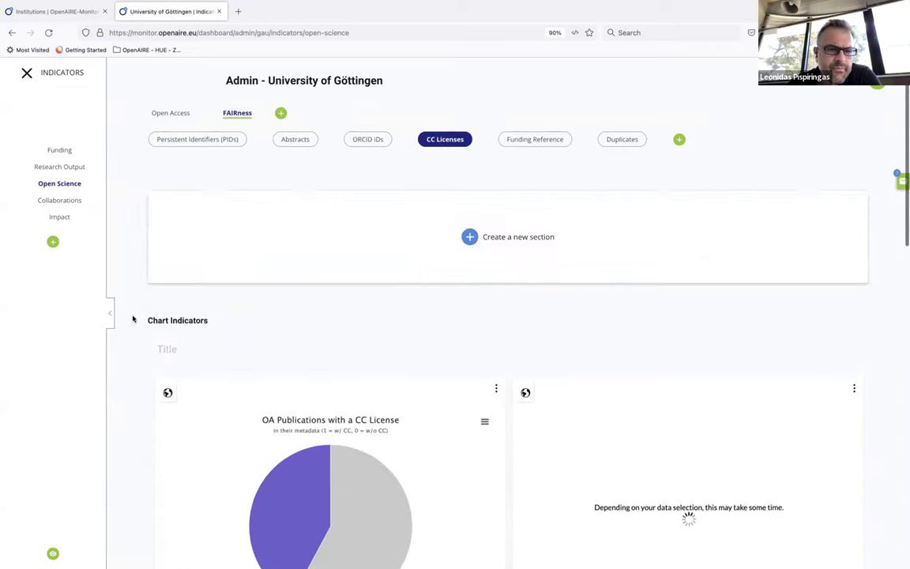
{"action": "scroll", "coordinate": [133, 318], "scroll_direction": "down", "scroll_amount": 2}
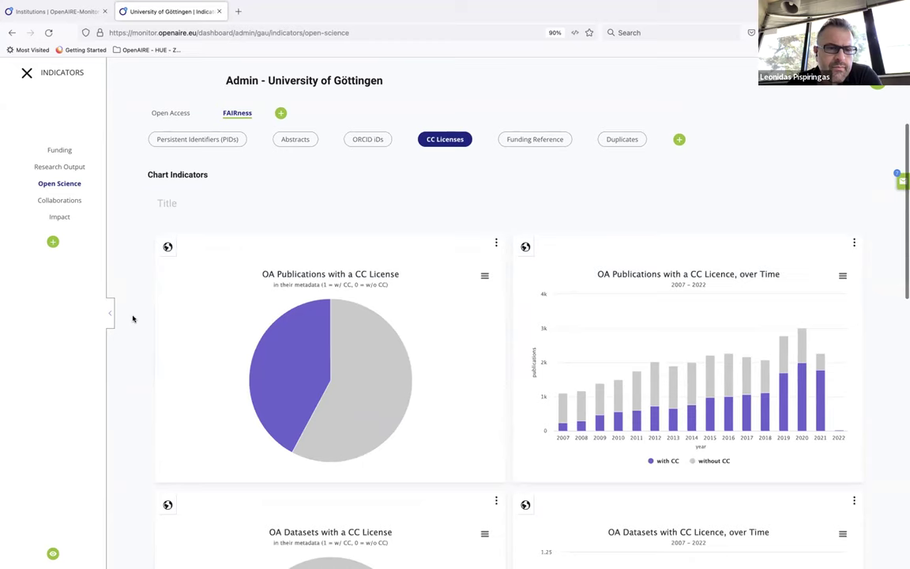
{"action": "scroll", "coordinate": [132, 319], "scroll_direction": "down", "scroll_amount": 1}
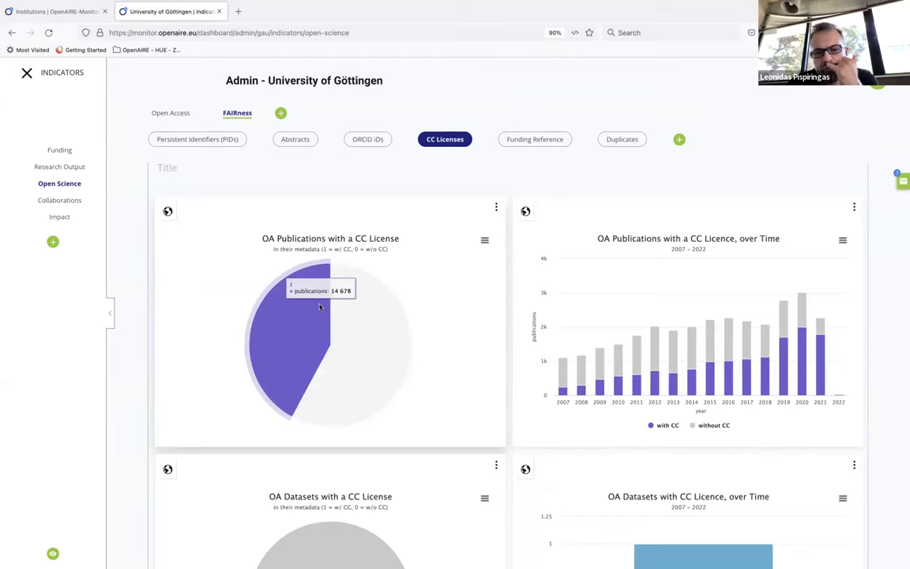
{"action": "scroll", "coordinate": [148, 387], "scroll_direction": "down", "scroll_amount": 2}
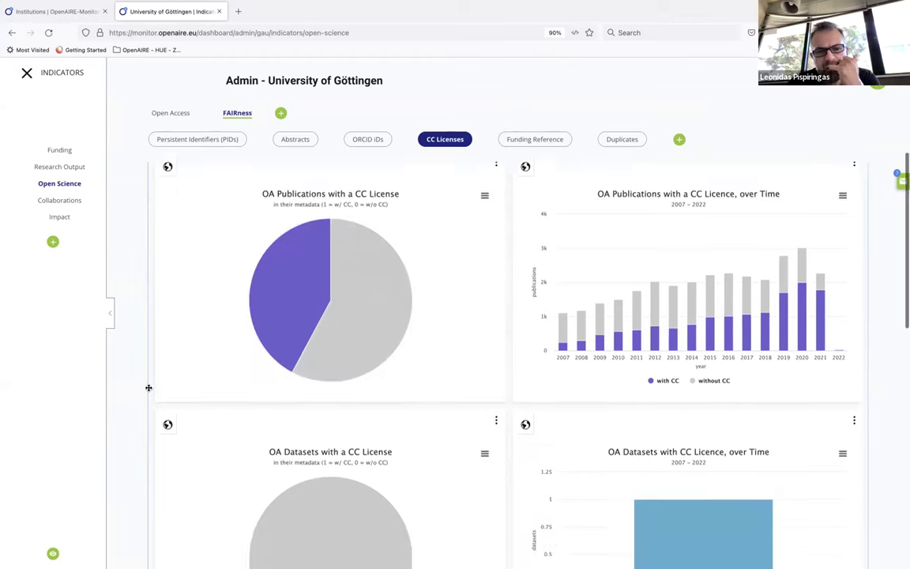
{"action": "scroll", "coordinate": [149, 387], "scroll_direction": "down", "scroll_amount": 3}
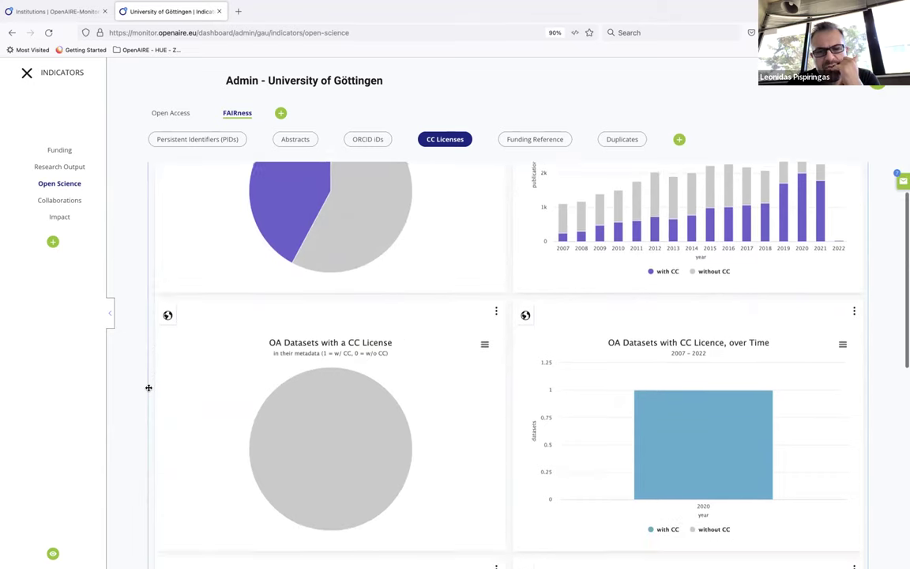
{"action": "scroll", "coordinate": [148, 387], "scroll_direction": "down", "scroll_amount": 6}
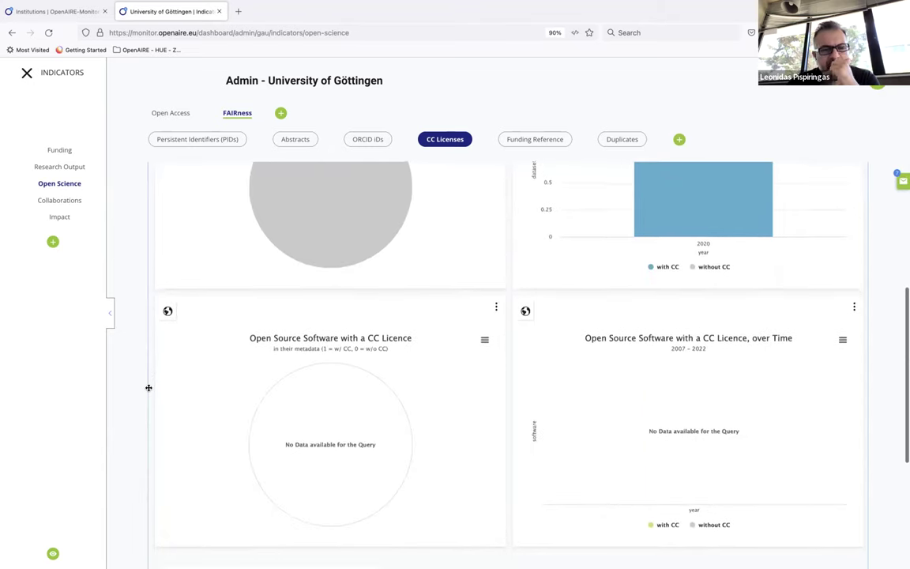
{"action": "scroll", "coordinate": [149, 388], "scroll_direction": "down", "scroll_amount": 3}
{"action": "scroll", "coordinate": [149, 388], "scroll_direction": "up", "scroll_amount": 10}
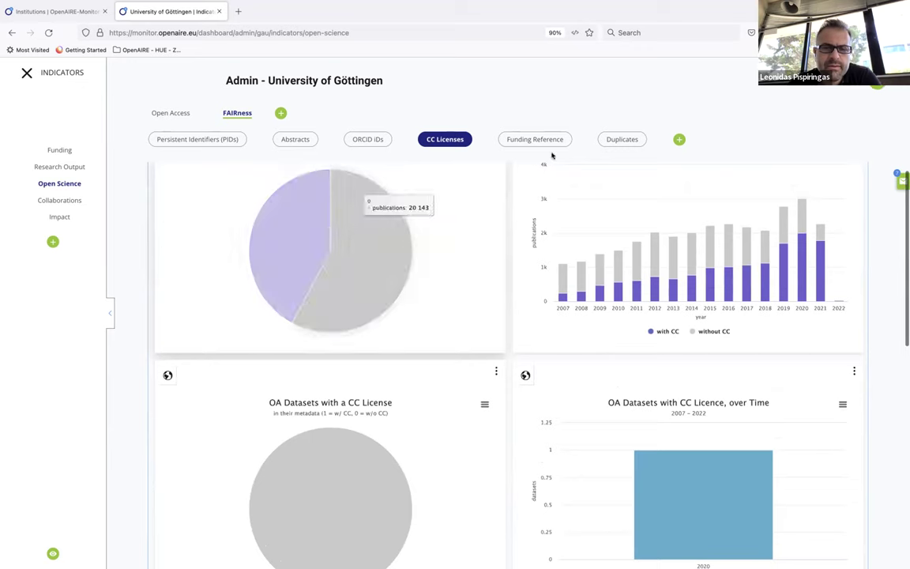
- Open the Funding Reference indicators and examine the charts for project publications, datasets and software with a funding reference
{"action": "left_click", "coordinate": [545, 141]}
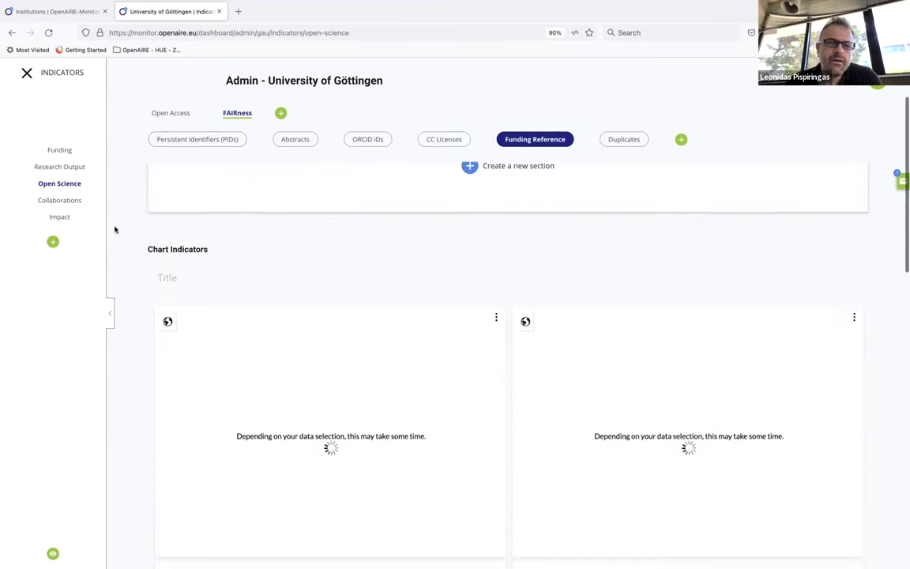
{"action": "scroll", "coordinate": [115, 229], "scroll_direction": "down", "scroll_amount": 3}
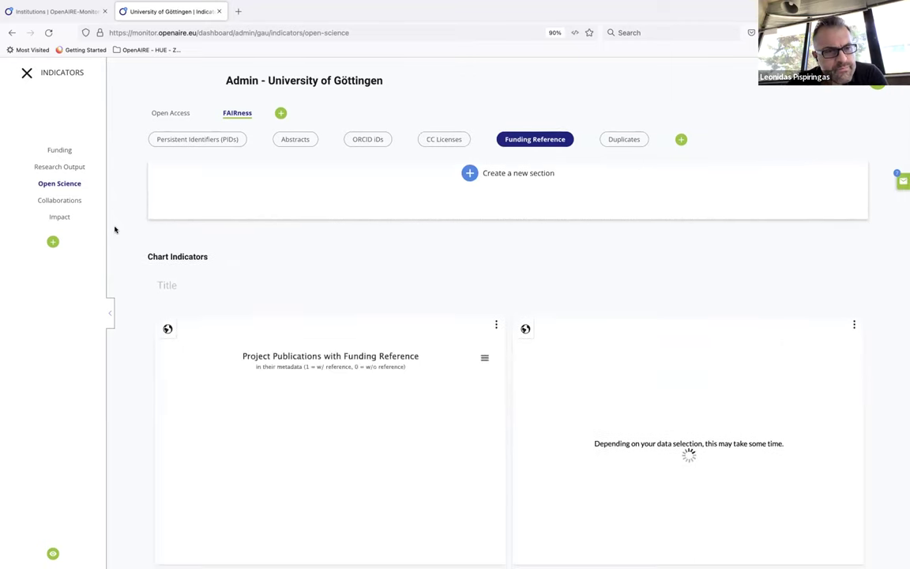
{"action": "scroll", "coordinate": [115, 229], "scroll_direction": "down", "scroll_amount": 1}
{"action": "scroll", "coordinate": [115, 229], "scroll_direction": "down", "scroll_amount": 2}
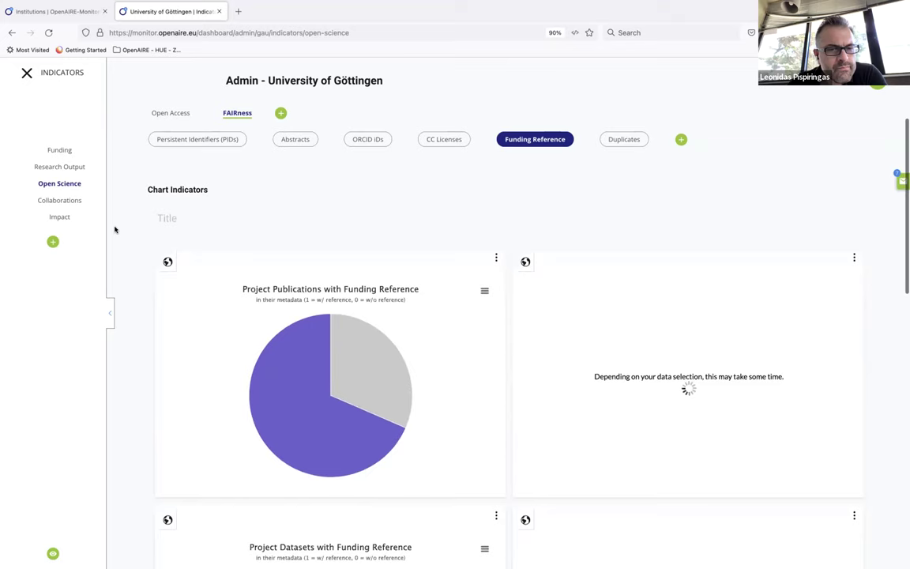
{"action": "scroll", "coordinate": [115, 229], "scroll_direction": "down", "scroll_amount": 1}
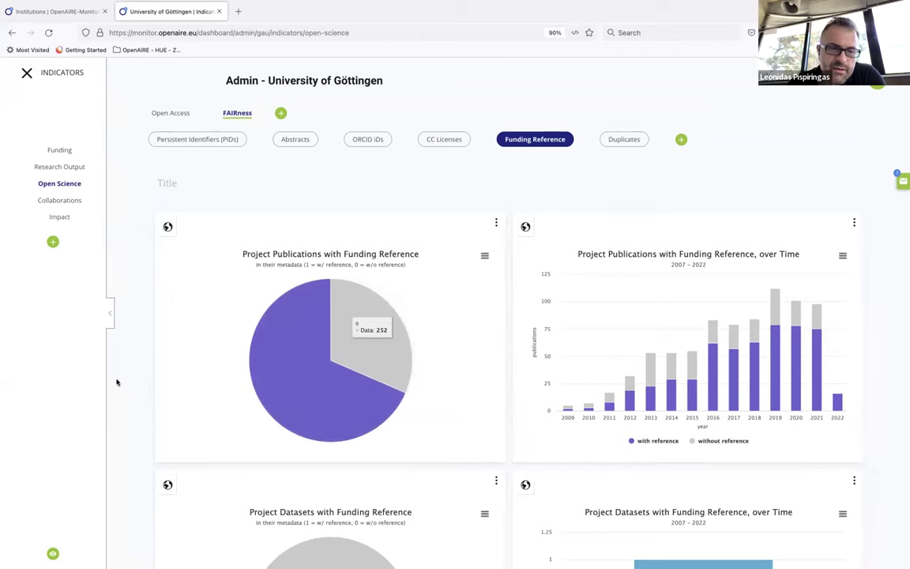
{"action": "scroll", "coordinate": [120, 382], "scroll_direction": "down", "scroll_amount": 2}
{"action": "scroll", "coordinate": [121, 383], "scroll_direction": "down", "scroll_amount": 5}
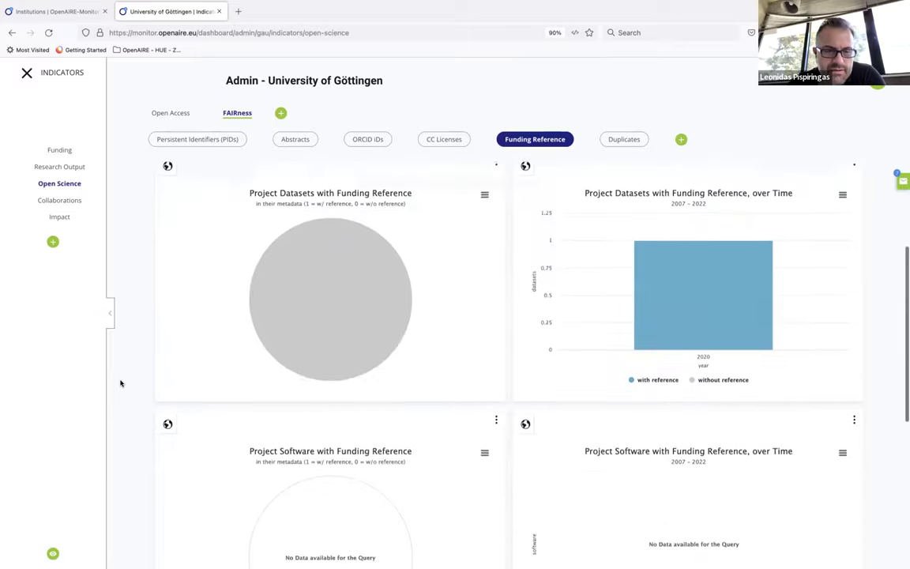
{"action": "scroll", "coordinate": [120, 384], "scroll_direction": "up", "scroll_amount": 7}
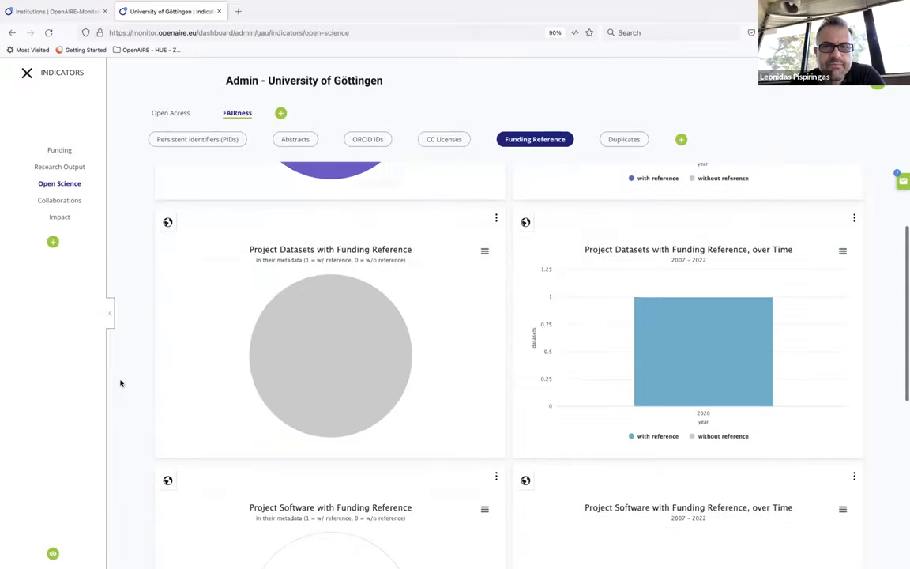
- Open the Duplicates indicators and inspect the charts of copies available for publications, datasets, software and other research products
{"action": "left_click", "coordinate": [629, 139]}
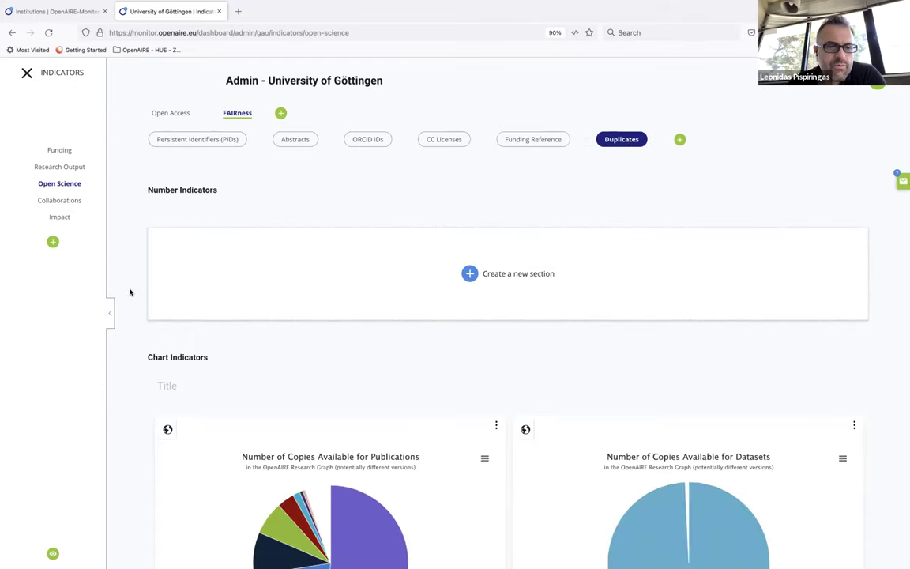
{"action": "scroll", "coordinate": [120, 309], "scroll_direction": "down", "scroll_amount": 3}
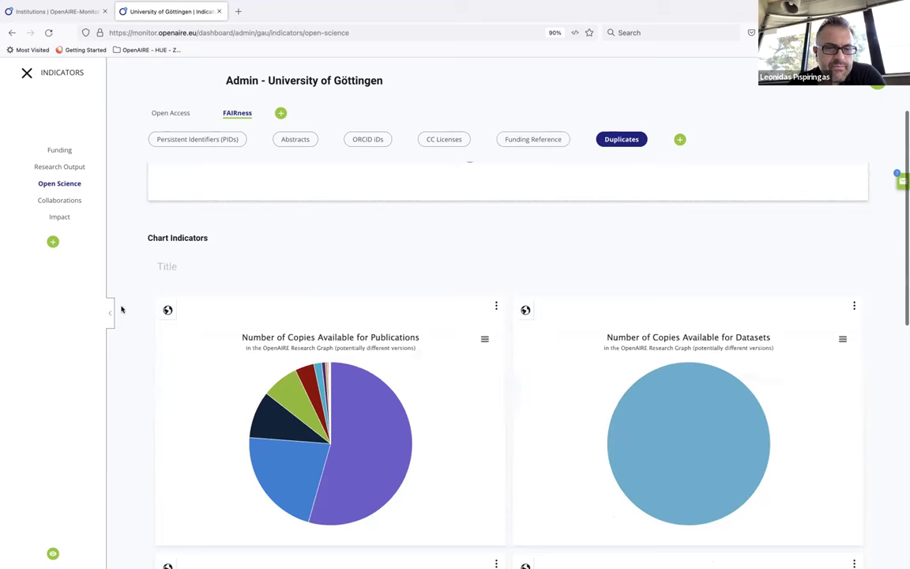
{"action": "scroll", "coordinate": [121, 309], "scroll_direction": "down", "scroll_amount": 2}
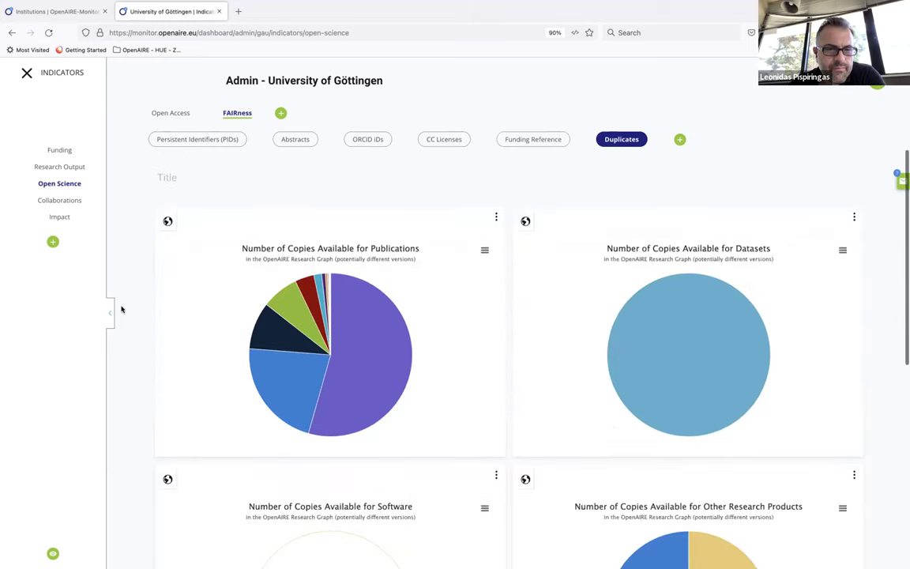
{"action": "scroll", "coordinate": [121, 309], "scroll_direction": "down", "scroll_amount": 1}
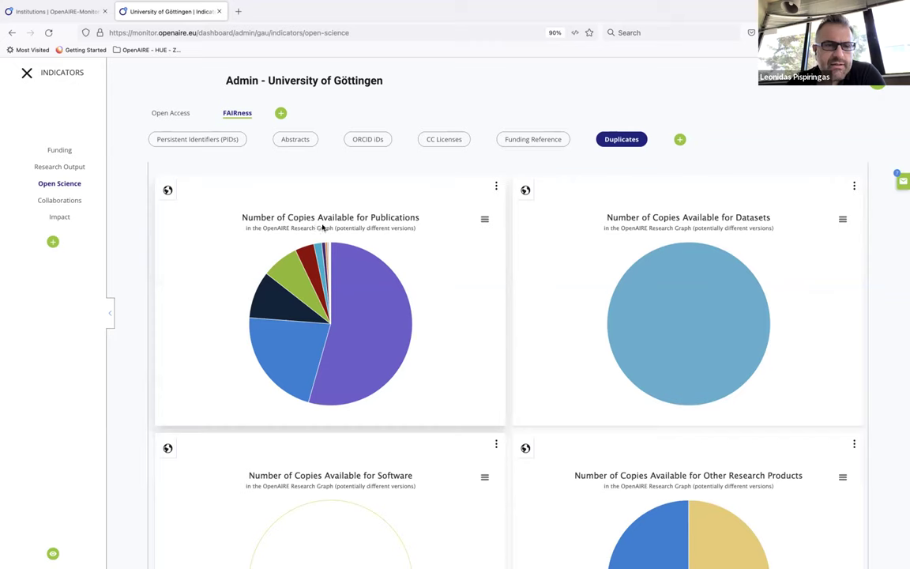
{"action": "mouse_move", "coordinate": [386, 294]}
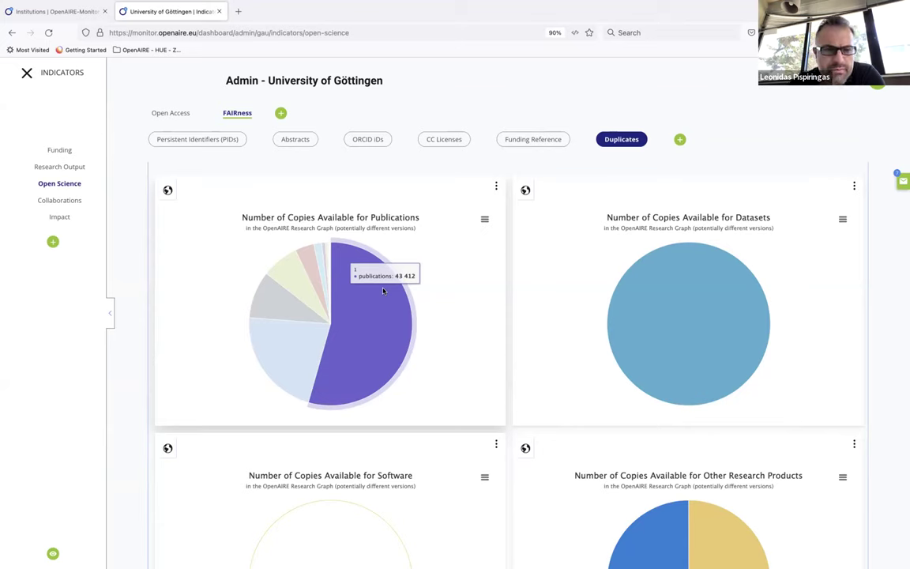
{"action": "mouse_move", "coordinate": [309, 340]}
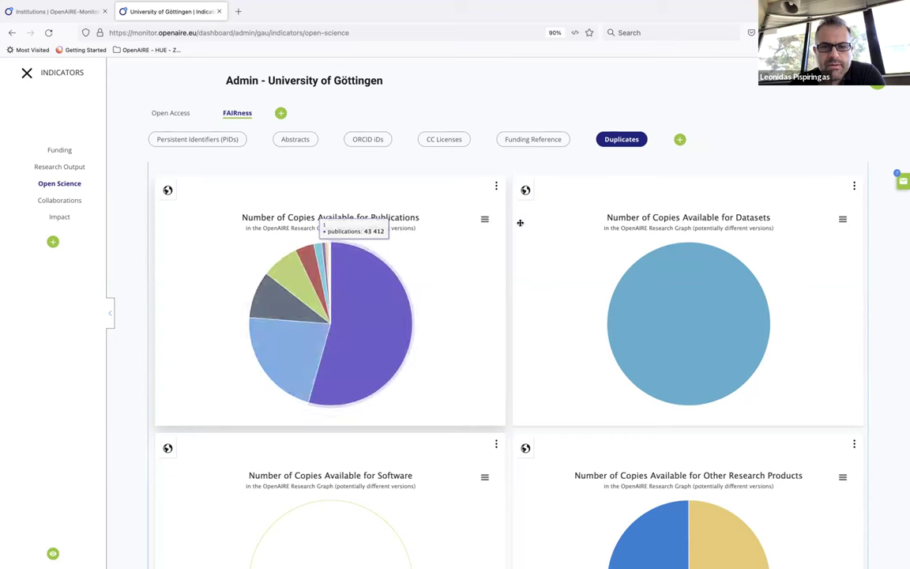
{"action": "scroll", "coordinate": [513, 235], "scroll_direction": "down", "scroll_amount": 2}
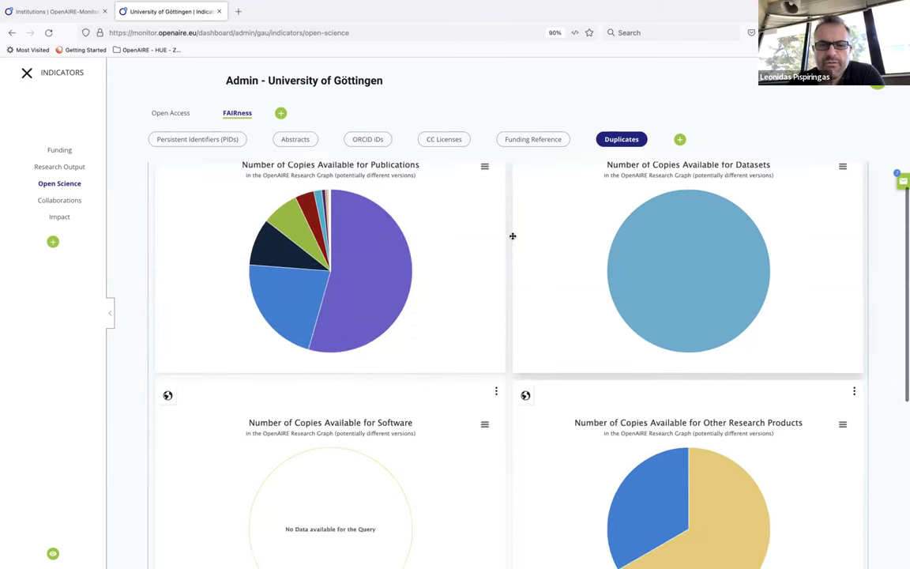
{"action": "scroll", "coordinate": [427, 326], "scroll_direction": "down", "scroll_amount": 2}
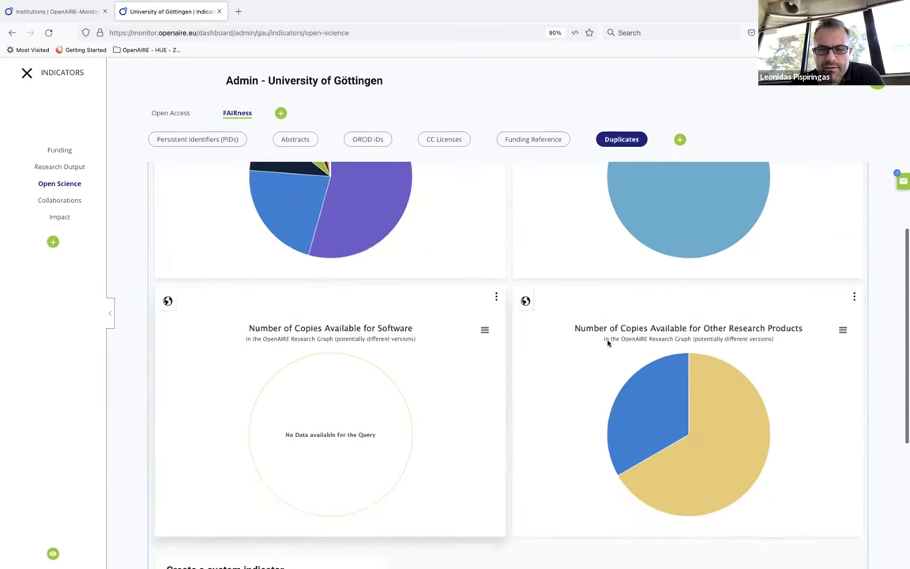
{"action": "scroll", "coordinate": [473, 276], "scroll_direction": "up", "scroll_amount": 10}
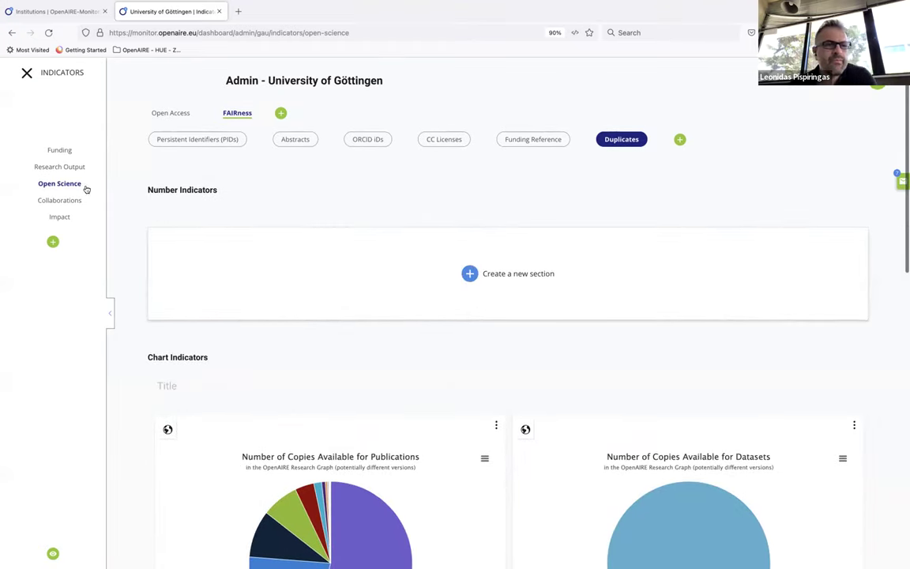
- Open the Collaborations indicators for publications and examine both co-funded project publications charts, via funders and via project participations
{"action": "left_click", "coordinate": [63, 200]}
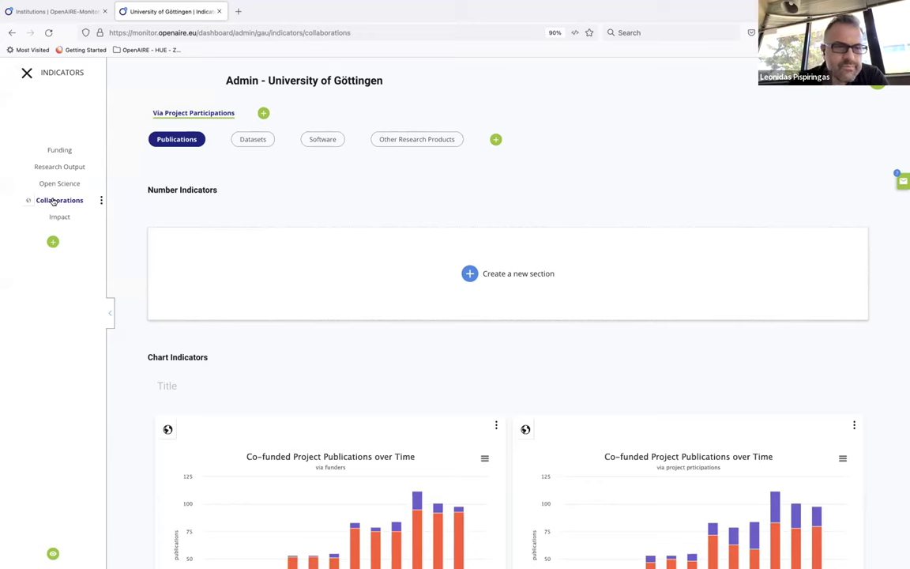
{"action": "scroll", "coordinate": [131, 314], "scroll_direction": "down", "scroll_amount": 2}
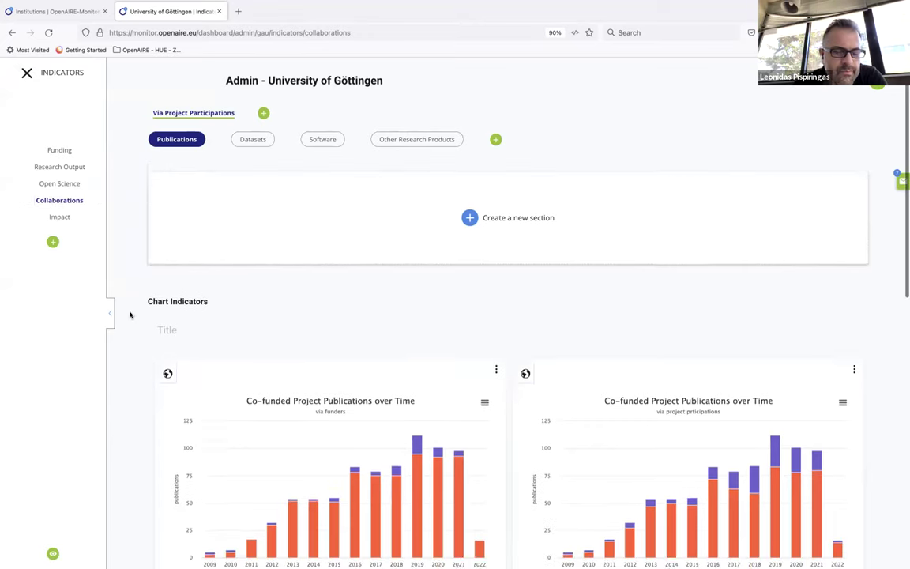
{"action": "scroll", "coordinate": [131, 315], "scroll_direction": "up", "scroll_amount": 2}
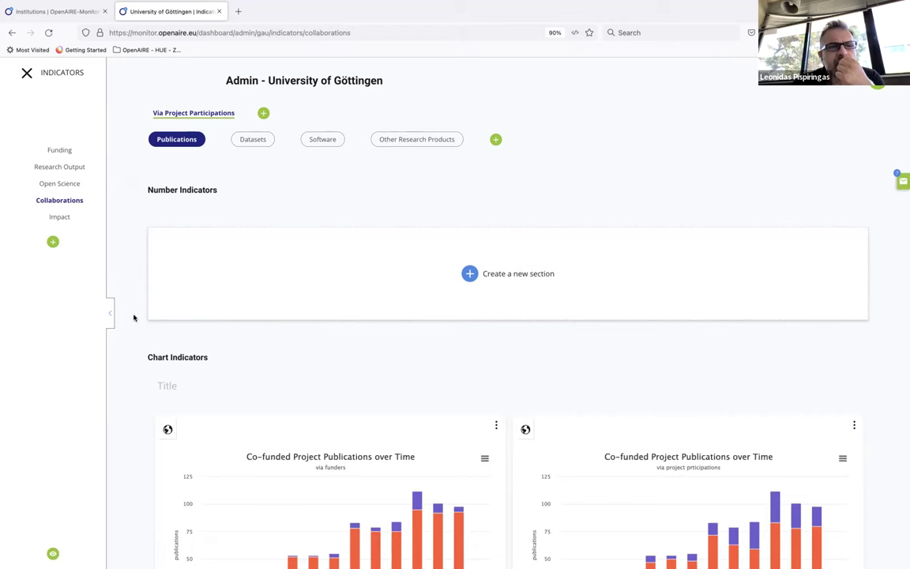
{"action": "scroll", "coordinate": [136, 256], "scroll_direction": "down", "scroll_amount": 3}
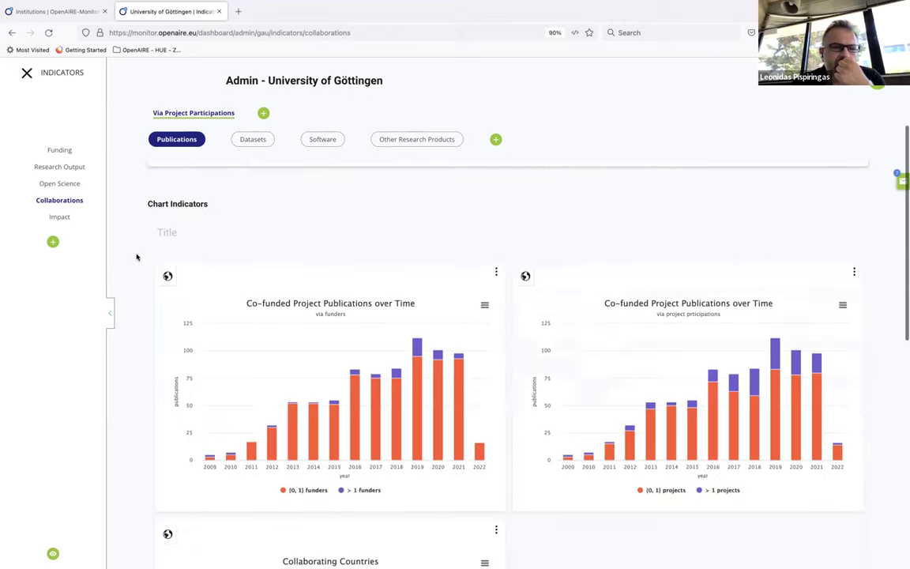
{"action": "scroll", "coordinate": [136, 256], "scroll_direction": "down", "scroll_amount": 2}
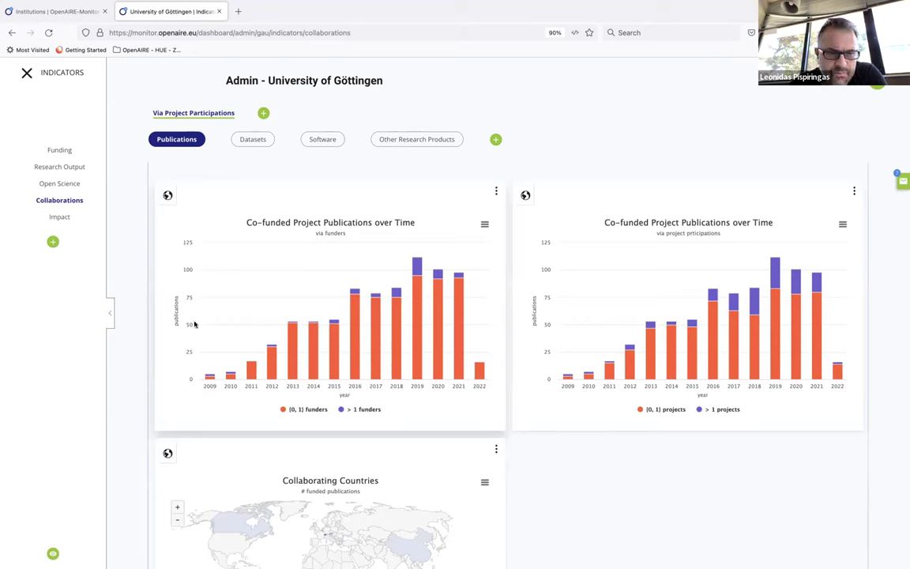
{"action": "mouse_move", "coordinate": [210, 379]}
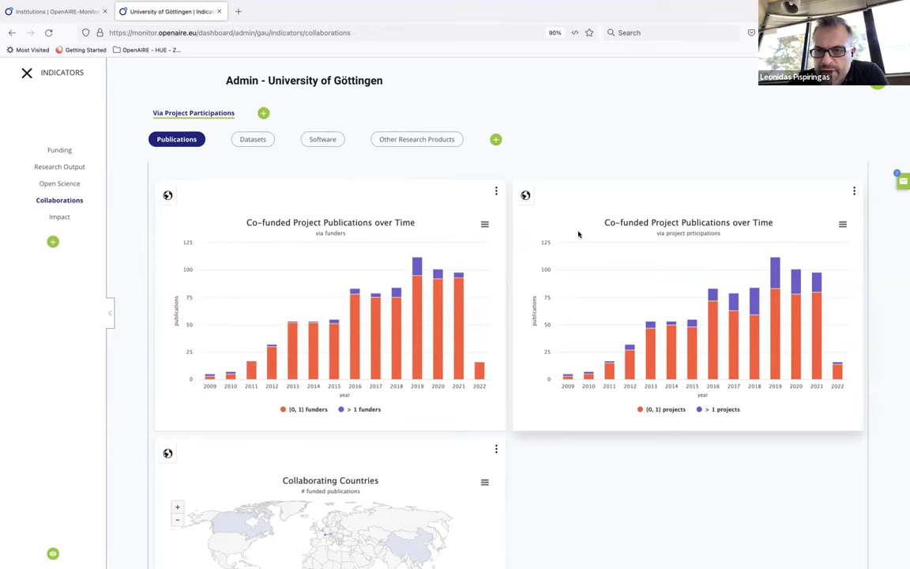
{"action": "scroll", "coordinate": [579, 234], "scroll_direction": "down", "scroll_amount": 1}
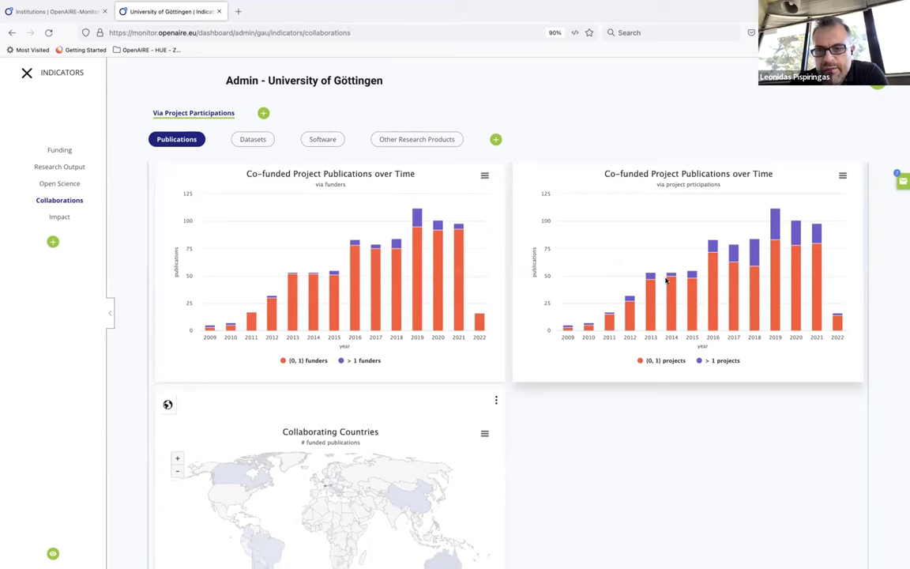
{"action": "mouse_move", "coordinate": [669, 273]}
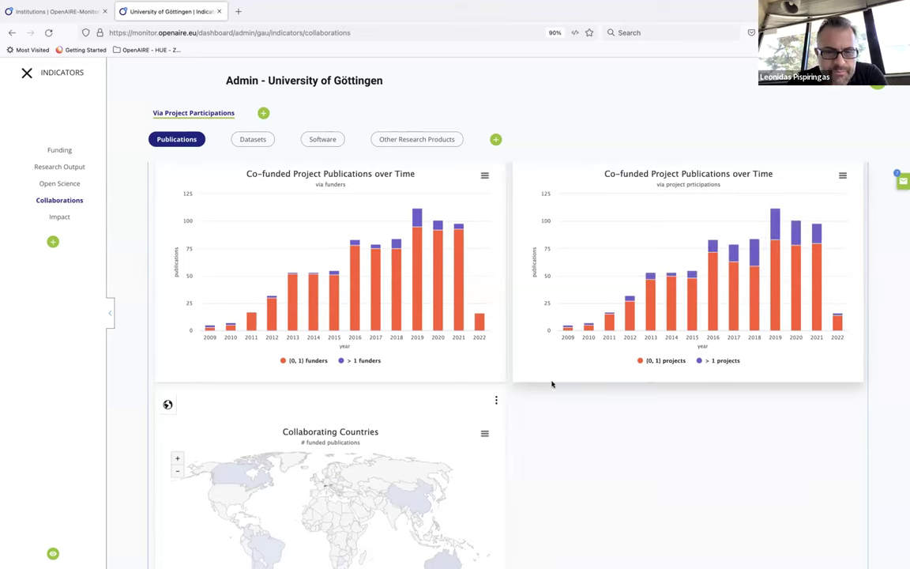
- Zoom the Collaborating Countries map of funded publications in on Europe and inspect Switzerland
{"action": "scroll", "coordinate": [552, 382], "scroll_direction": "down", "scroll_amount": 2}
{"action": "scroll", "coordinate": [553, 384], "scroll_direction": "down", "scroll_amount": 4}
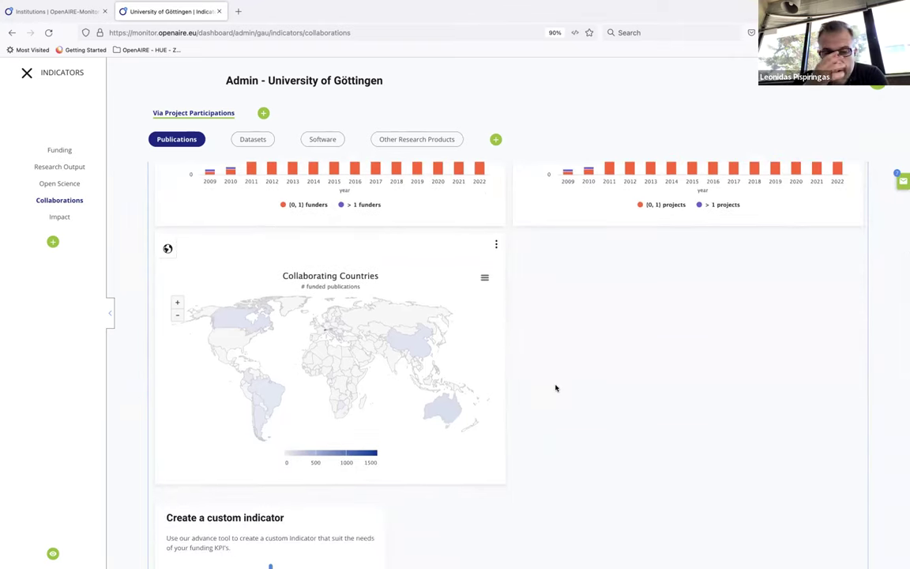
{"action": "left_click", "coordinate": [177, 302]}
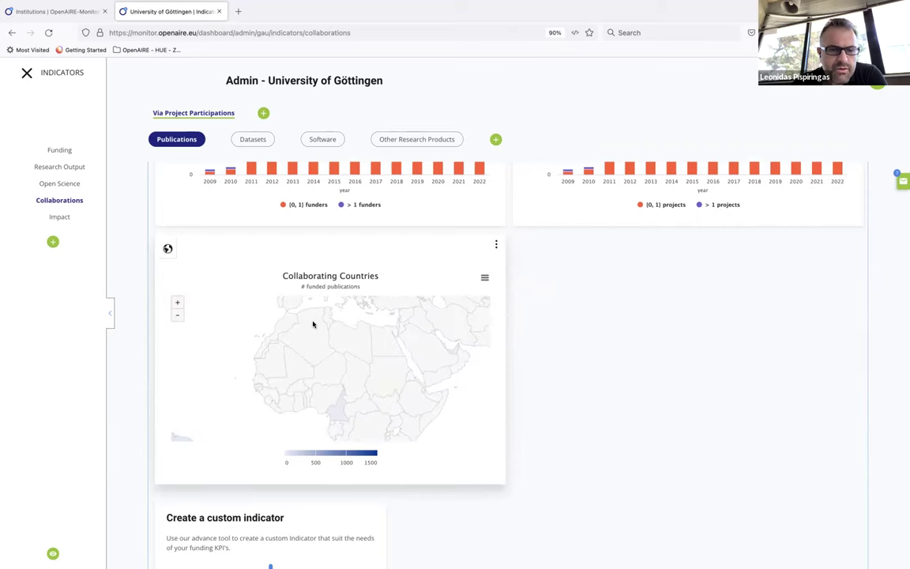
{"action": "left_click_drag", "start_coordinate": [313, 325], "coordinate": [309, 420]}
{"action": "scroll", "coordinate": [308, 422], "scroll_direction": "up", "scroll_amount": 2}
{"action": "mouse_move", "coordinate": [325, 332]}
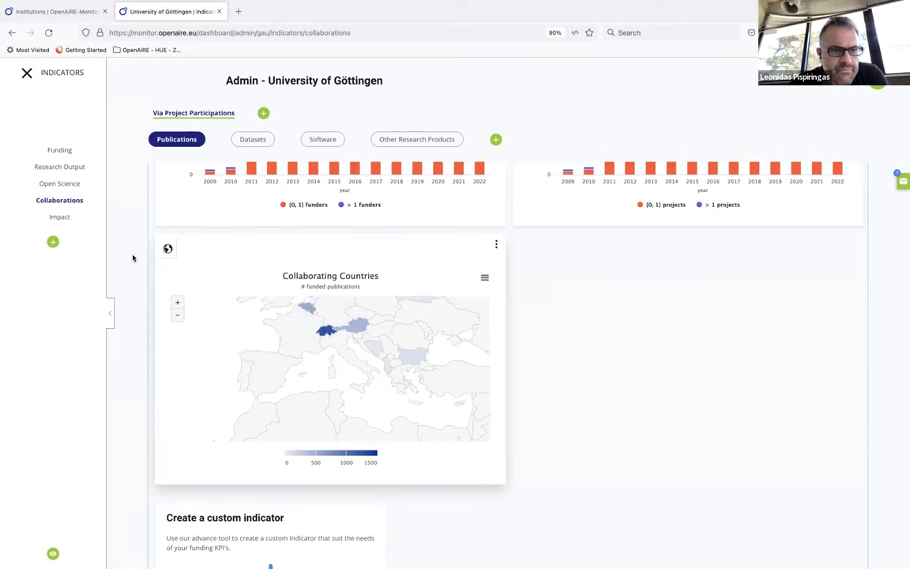
- Open the Datasets indicators under Collaborations and view the co-funded project datasets charts
{"action": "left_click", "coordinate": [260, 138]}
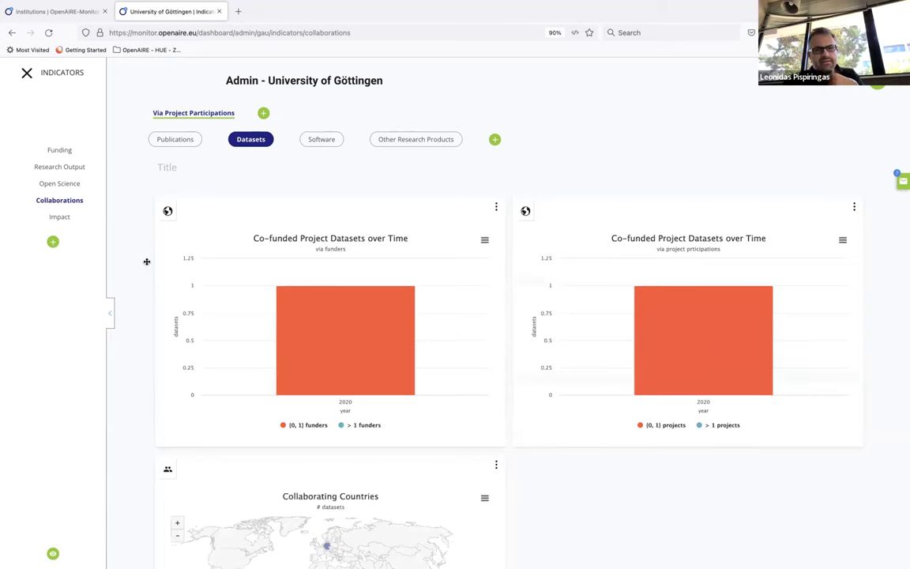
{"action": "scroll", "coordinate": [277, 157], "scroll_direction": "down", "scroll_amount": 1}
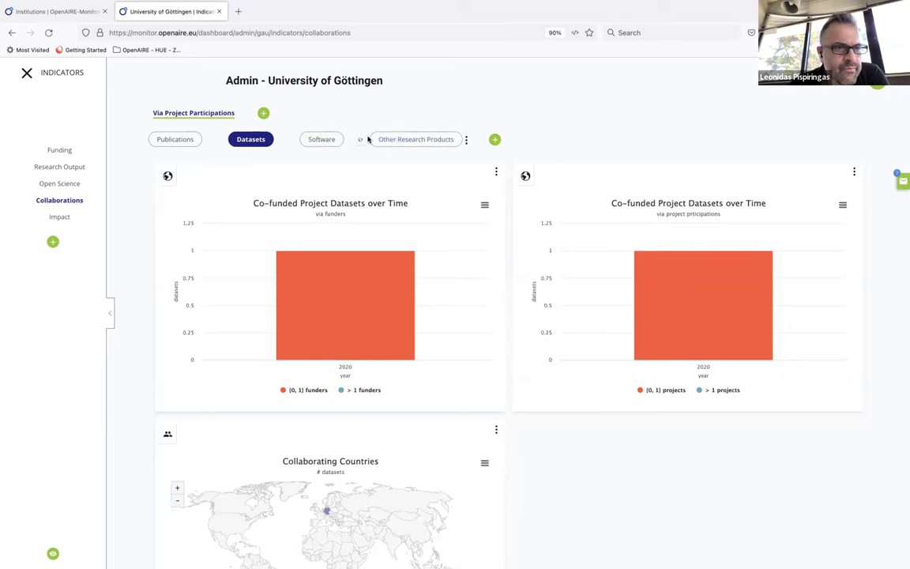
- Open the Impact indicators and examine the download number indicators and the downloads per publication charts by year of download and of publication
{"action": "left_click", "coordinate": [59, 216]}
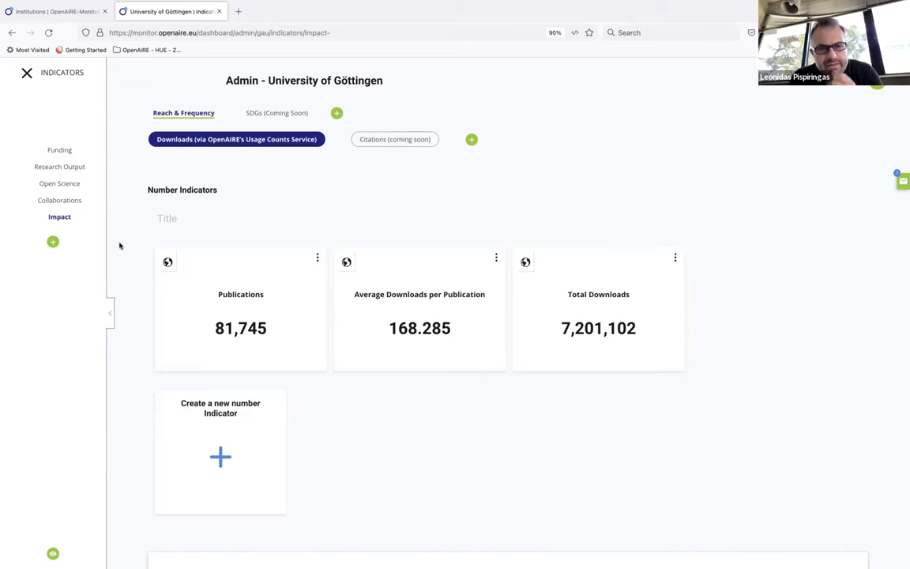
{"action": "scroll", "coordinate": [119, 245], "scroll_direction": "down", "scroll_amount": 1}
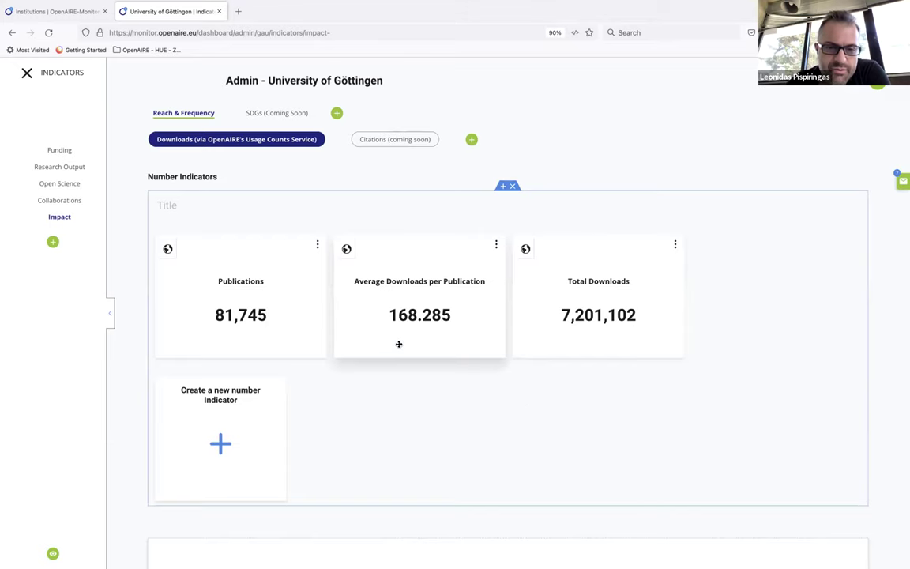
{"action": "scroll", "coordinate": [399, 345], "scroll_direction": "down", "scroll_amount": 3}
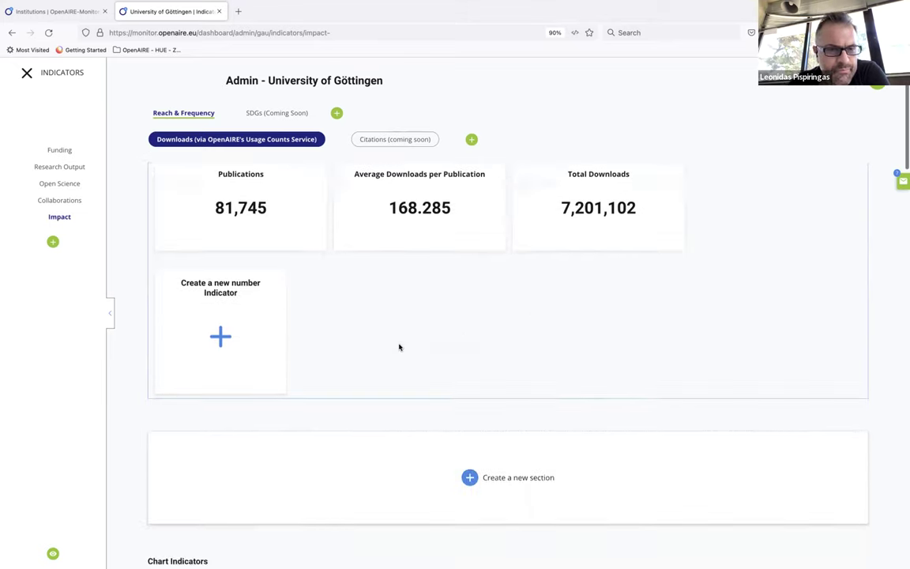
{"action": "scroll", "coordinate": [400, 347], "scroll_direction": "down", "scroll_amount": 4}
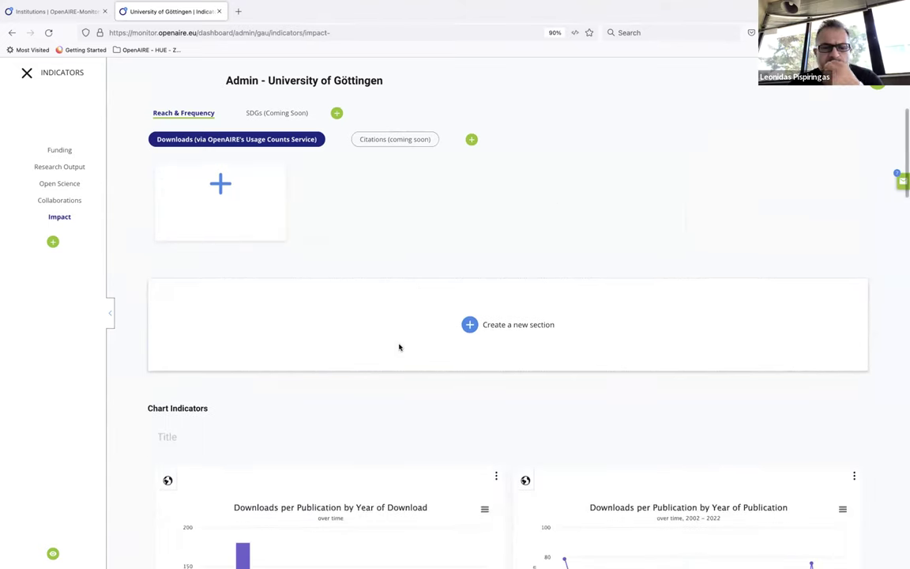
{"action": "scroll", "coordinate": [372, 313], "scroll_direction": "down", "scroll_amount": 3}
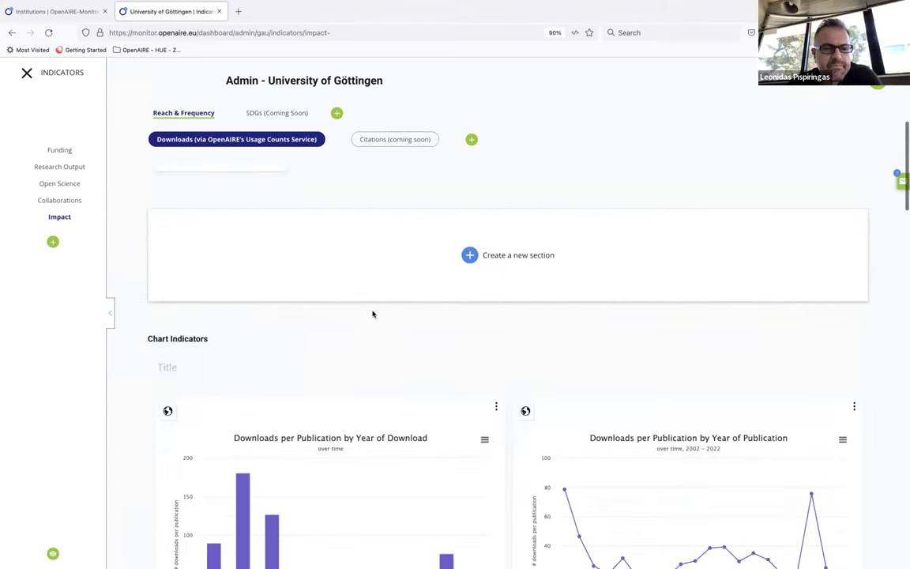
{"action": "scroll", "coordinate": [122, 369], "scroll_direction": "down", "scroll_amount": 3}
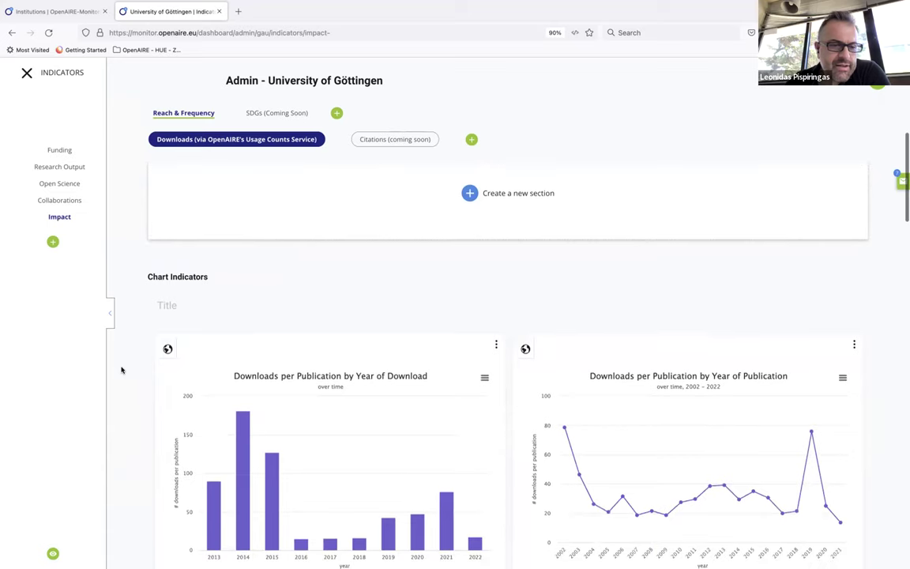
{"action": "scroll", "coordinate": [122, 369], "scroll_direction": "down", "scroll_amount": 1}
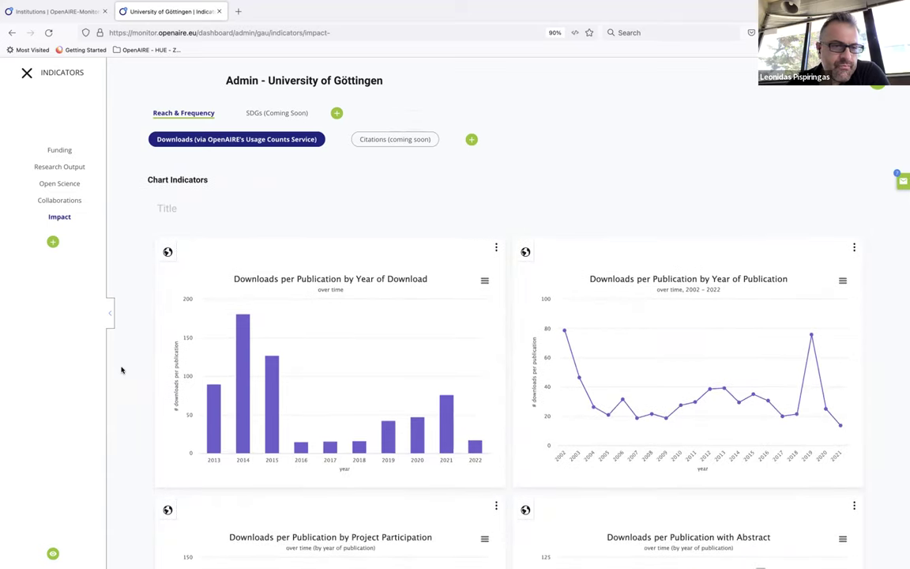
- Inspect the 2013 bar of the Downloads per Publication by Year of Download chart and the line of the neighbouring Year of Publication chart
{"action": "scroll", "coordinate": [122, 370], "scroll_direction": "down", "scroll_amount": 2}
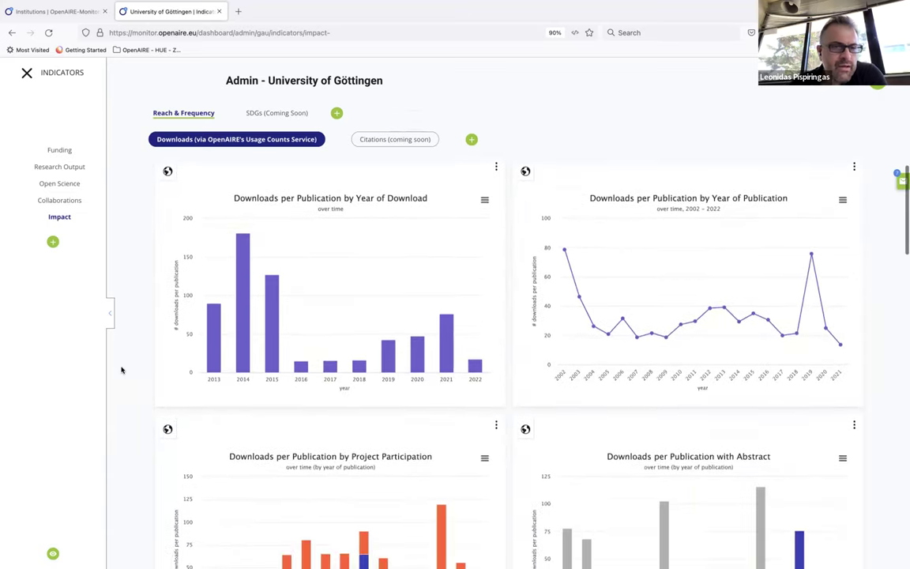
{"action": "scroll", "coordinate": [121, 369], "scroll_direction": "up", "scroll_amount": 1}
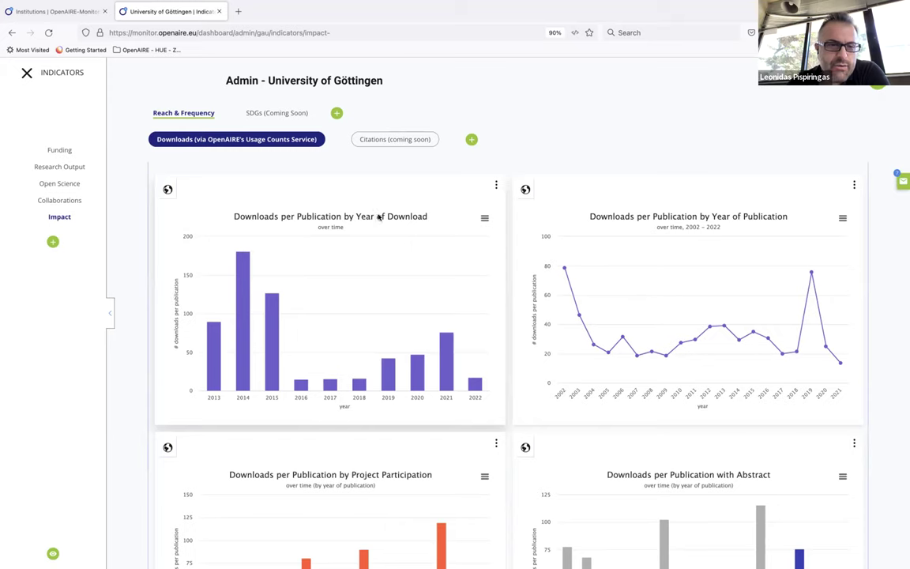
{"action": "mouse_move", "coordinate": [211, 340]}
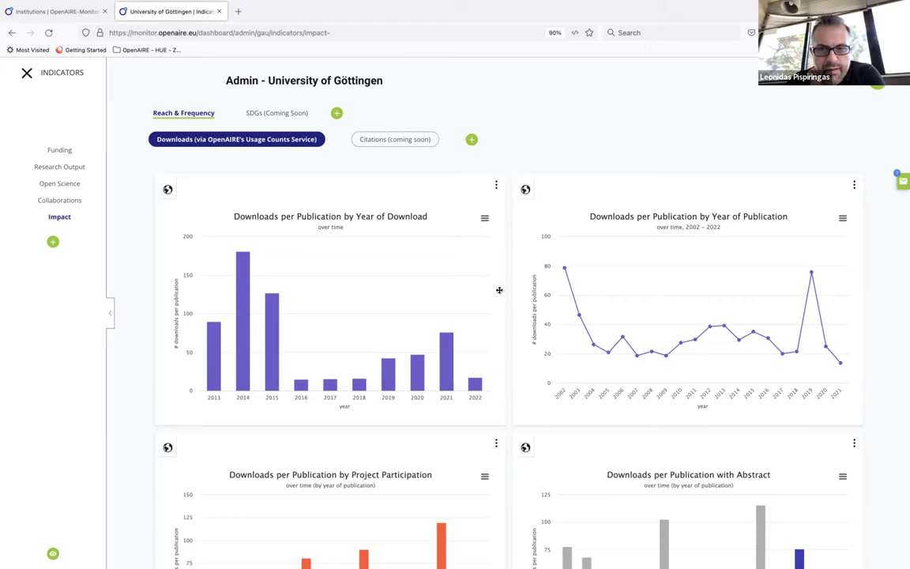
{"action": "mouse_move", "coordinate": [590, 274]}
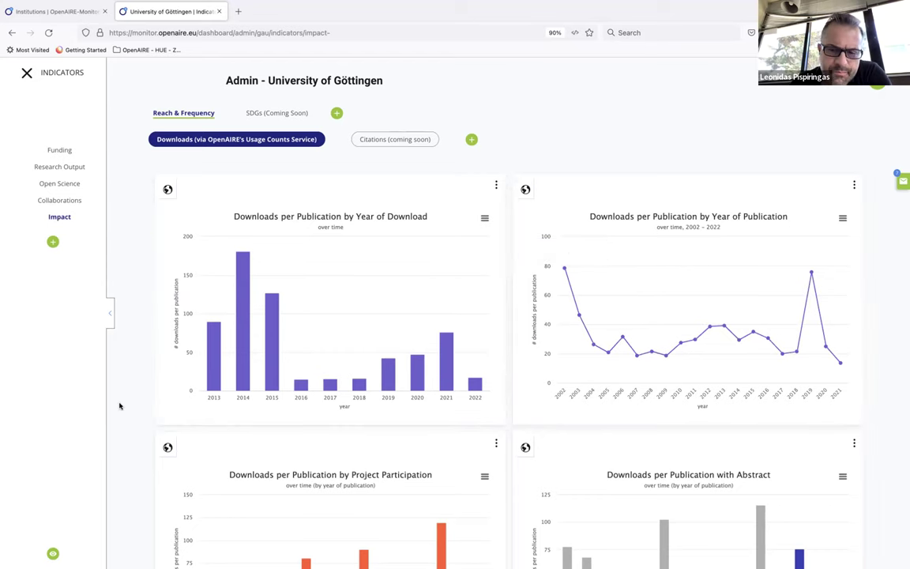
- Examine the Downloads per Publication charts by project participation and with abstract, including the co-funded and non-co-funded series
{"action": "scroll", "coordinate": [120, 406], "scroll_direction": "down", "scroll_amount": 1}
{"action": "scroll", "coordinate": [121, 406], "scroll_direction": "down", "scroll_amount": 3}
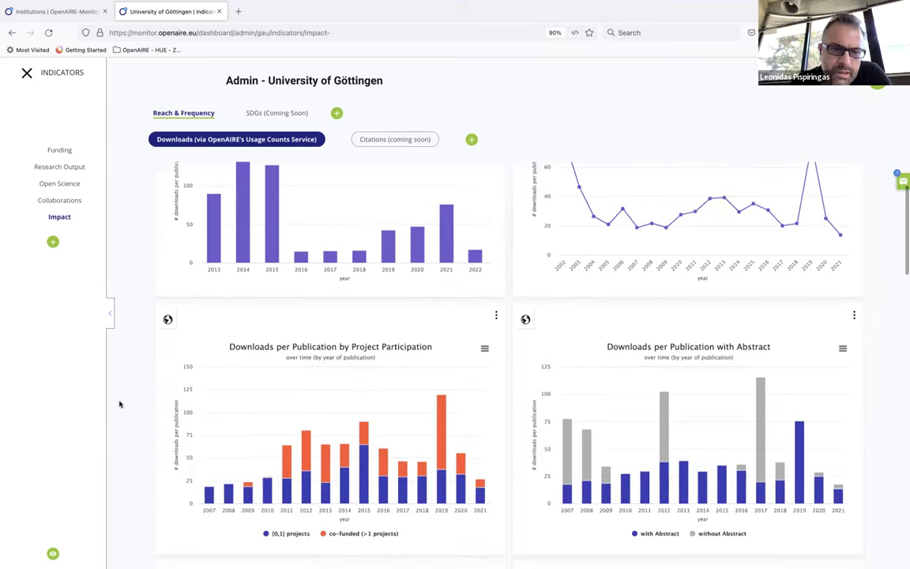
{"action": "scroll", "coordinate": [119, 402], "scroll_direction": "down", "scroll_amount": 2}
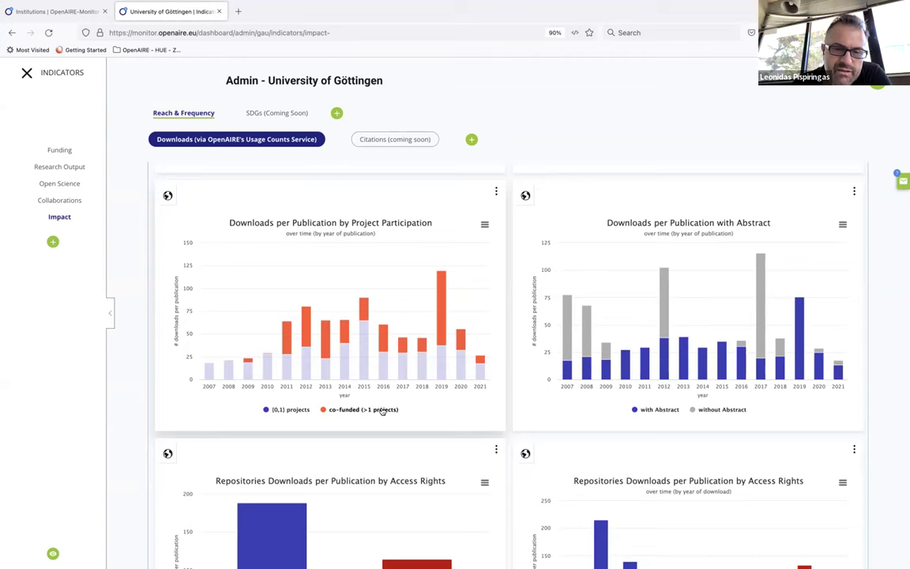
{"action": "scroll", "coordinate": [387, 407], "scroll_direction": "down", "scroll_amount": 1}
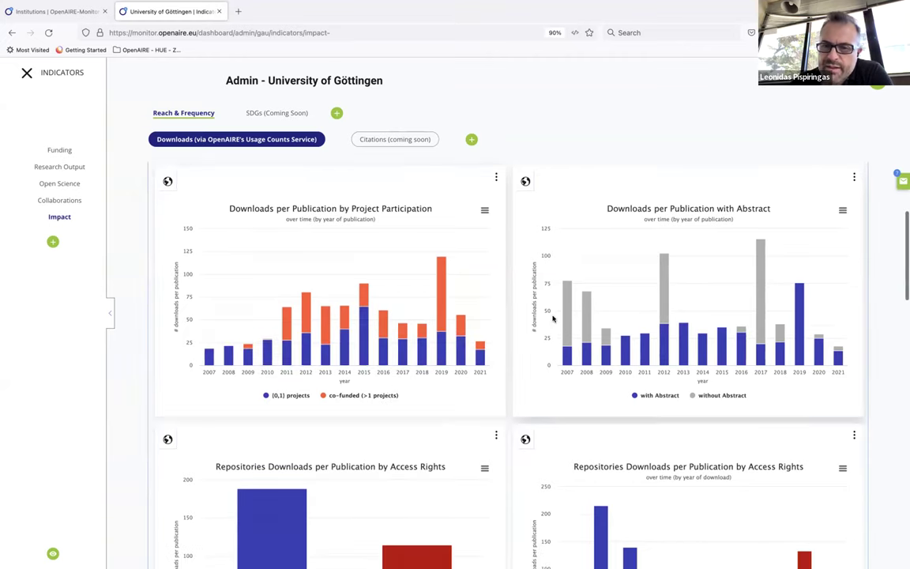
{"action": "scroll", "coordinate": [553, 318], "scroll_direction": "down", "scroll_amount": 1}
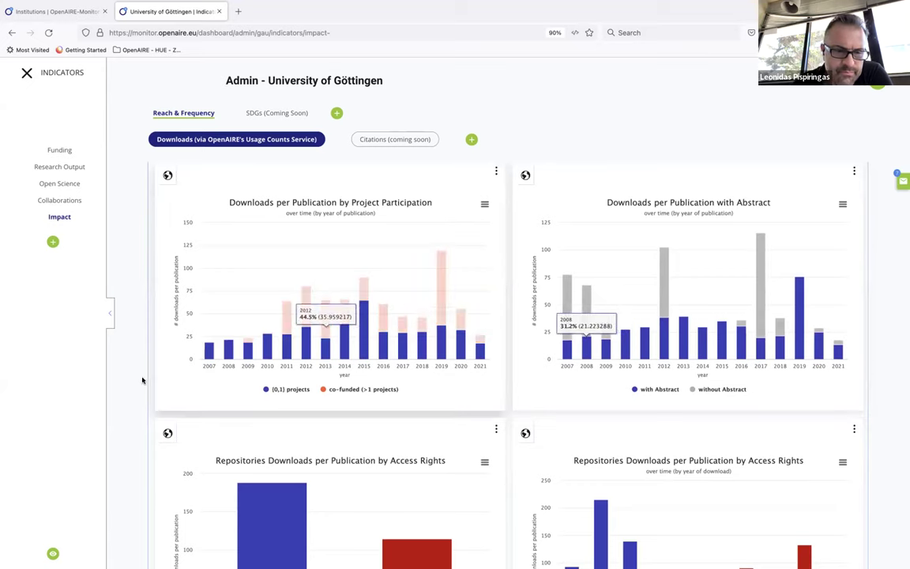
- Examine the Repositories Downloads per Publication by Access Rights charts, comparing the open access and closed access bars and their development over time
{"action": "scroll", "coordinate": [132, 393], "scroll_direction": "down", "scroll_amount": 5}
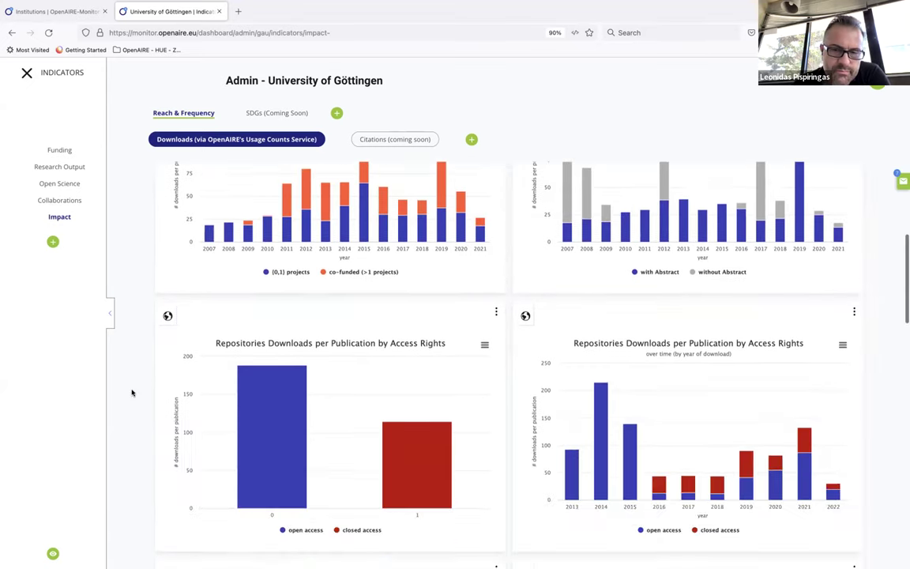
{"action": "scroll", "coordinate": [132, 393], "scroll_direction": "down", "scroll_amount": 1}
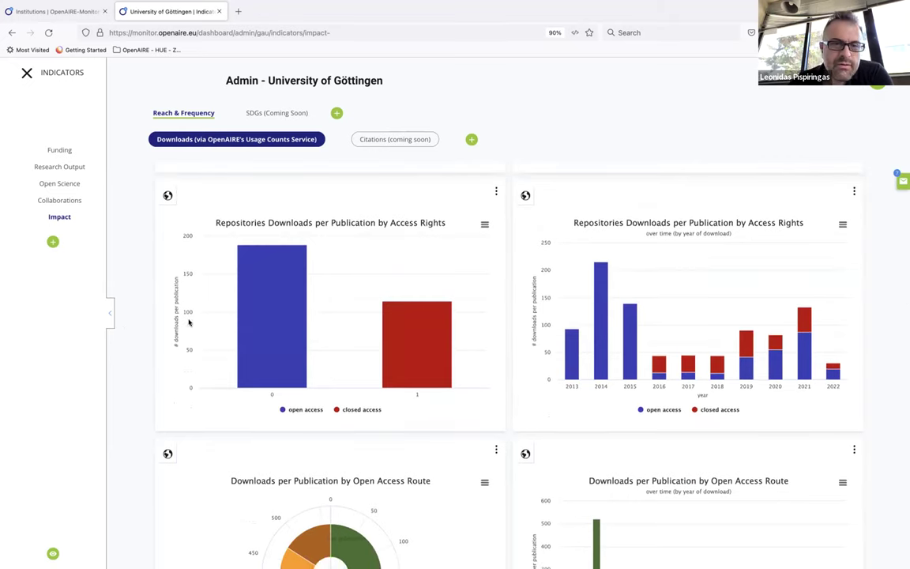
{"action": "mouse_move", "coordinate": [261, 324]}
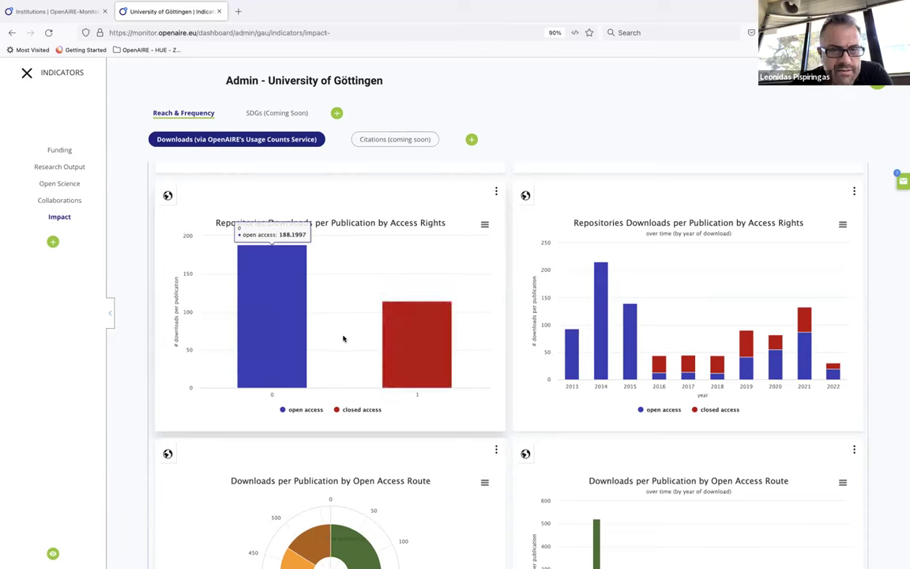
{"action": "mouse_move", "coordinate": [396, 347]}
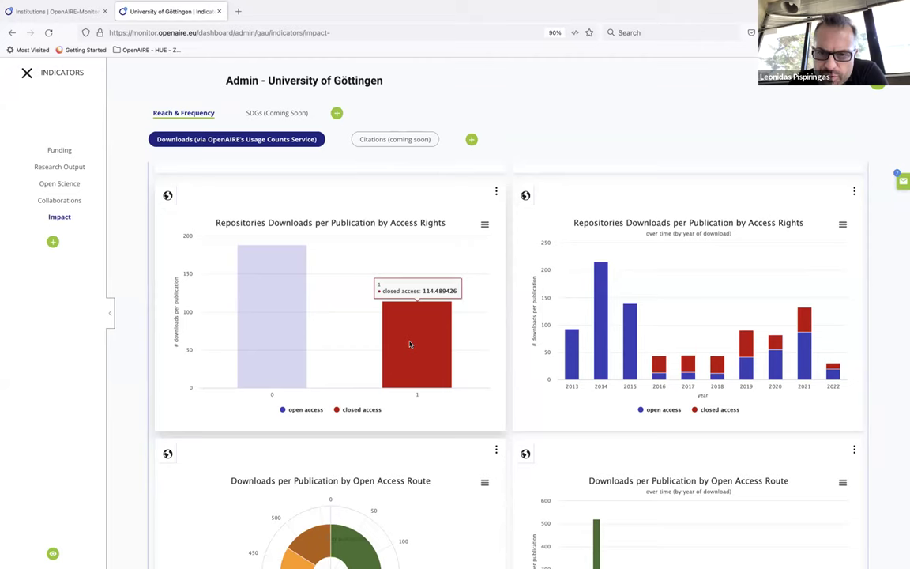
{"action": "scroll", "coordinate": [412, 345], "scroll_direction": "down", "scroll_amount": 1}
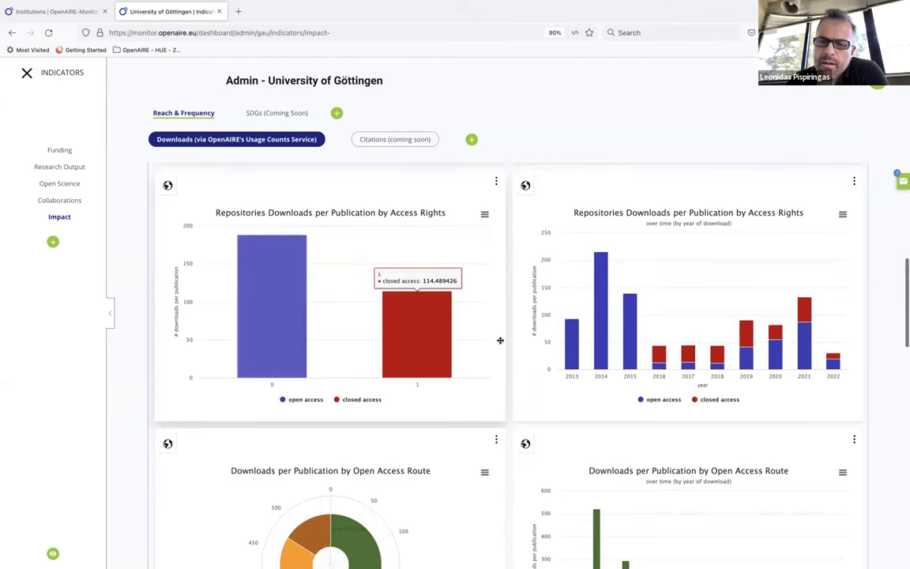
{"action": "scroll", "coordinate": [535, 371], "scroll_direction": "down", "scroll_amount": 2}
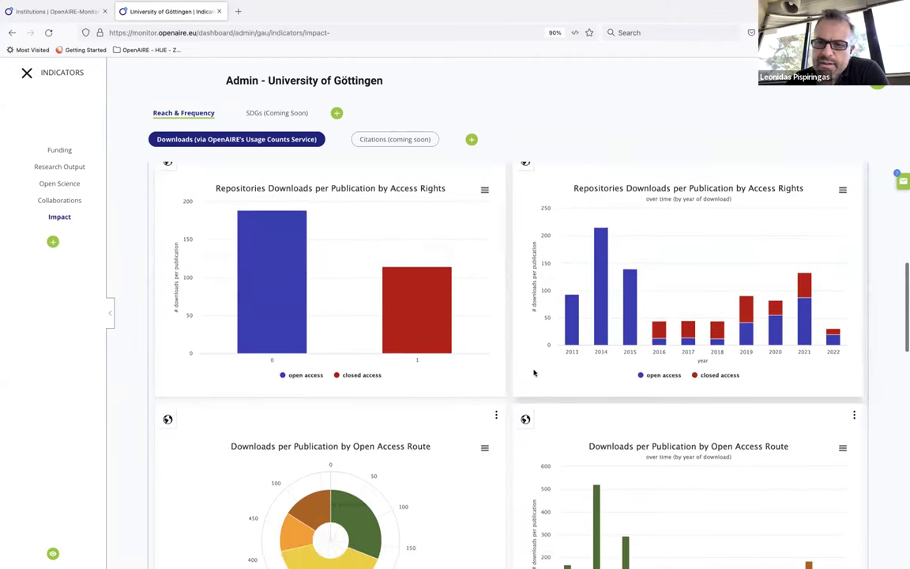
{"action": "scroll", "coordinate": [534, 372], "scroll_direction": "down", "scroll_amount": 2}
{"action": "mouse_move", "coordinate": [593, 284]}
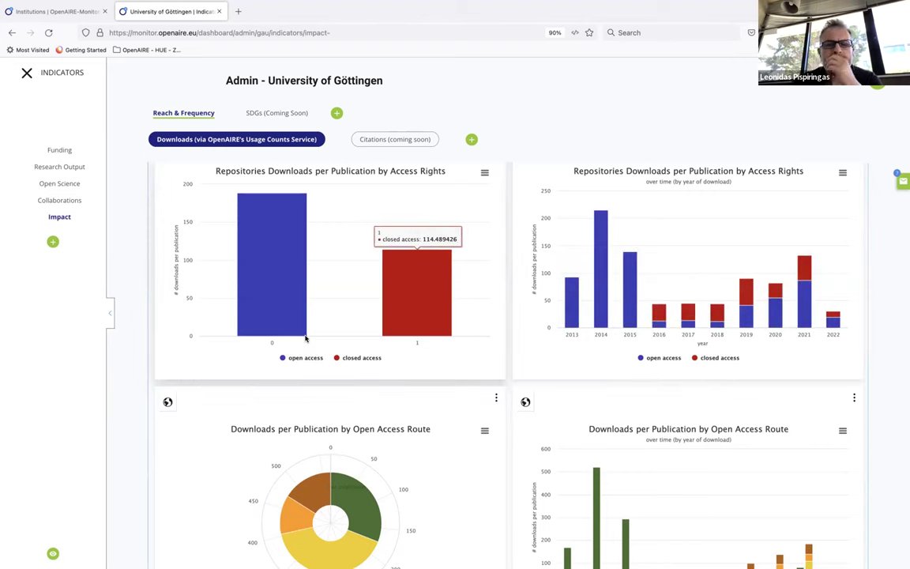
- Inspect the Green, Gold and Bronze OA segments of the Downloads per Publication by Open Access Route chart and the Green OA bar for 2013
{"action": "scroll", "coordinate": [307, 337], "scroll_direction": "down", "scroll_amount": 3}
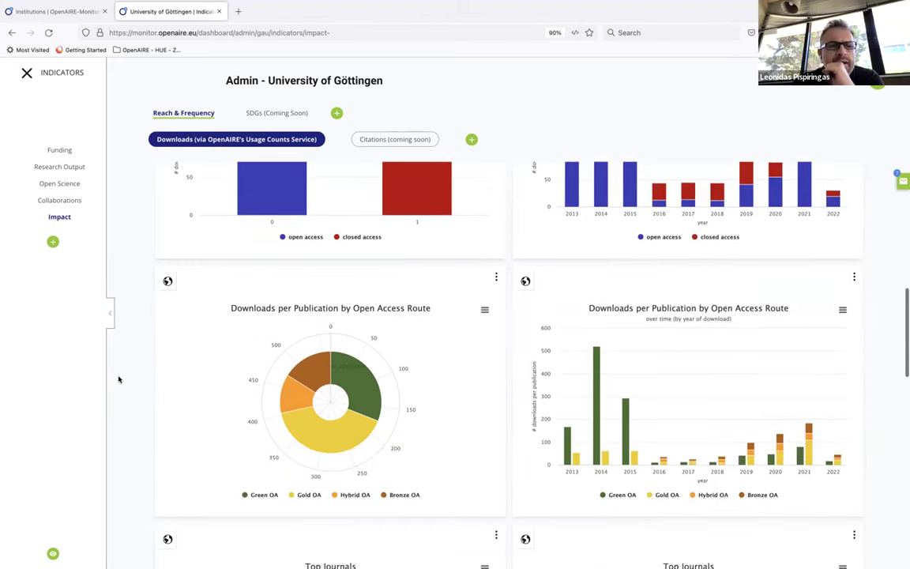
{"action": "scroll", "coordinate": [119, 379], "scroll_direction": "down", "scroll_amount": 2}
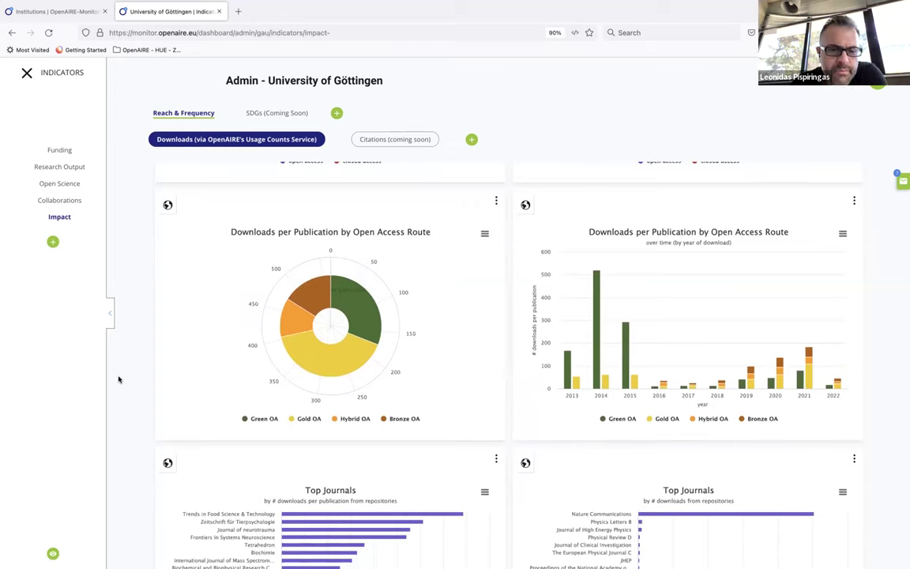
{"action": "mouse_move", "coordinate": [354, 310]}
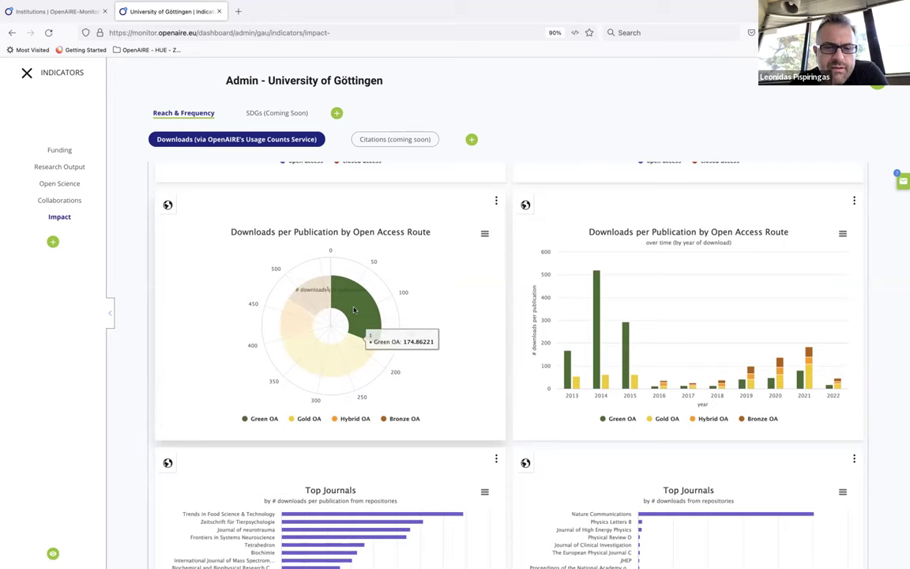
{"action": "mouse_move", "coordinate": [345, 348]}
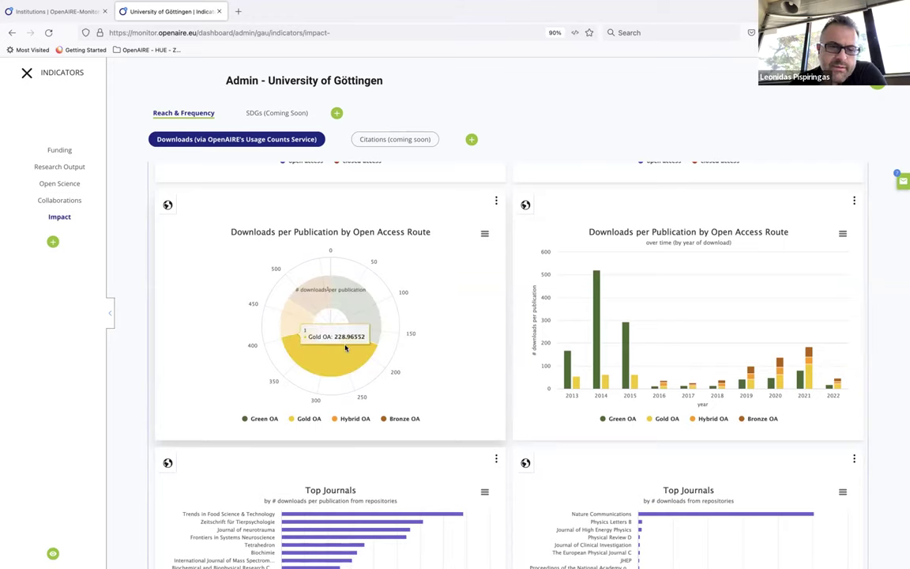
{"action": "mouse_move", "coordinate": [317, 298]}
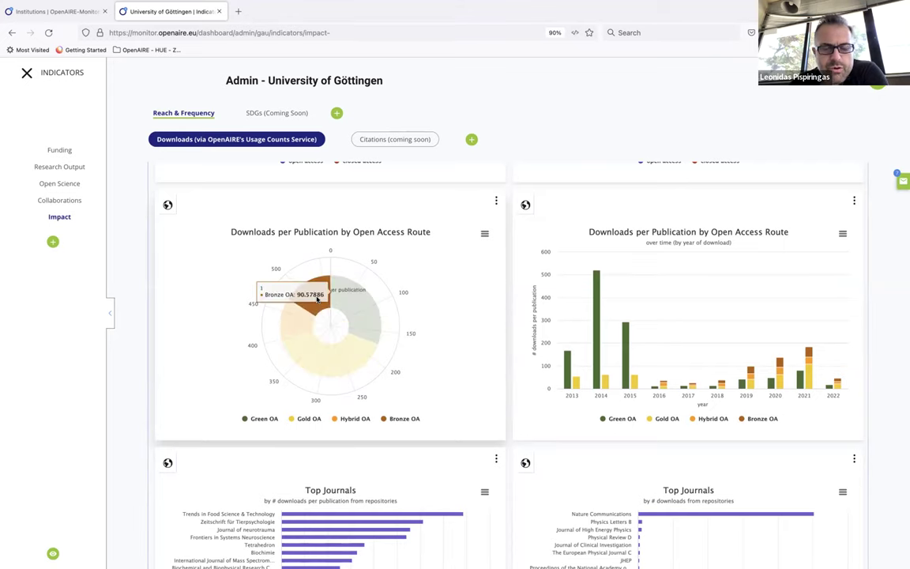
{"action": "scroll", "coordinate": [521, 223], "scroll_direction": "down", "scroll_amount": 1}
{"action": "scroll", "coordinate": [521, 223], "scroll_direction": "down", "scroll_amount": 2}
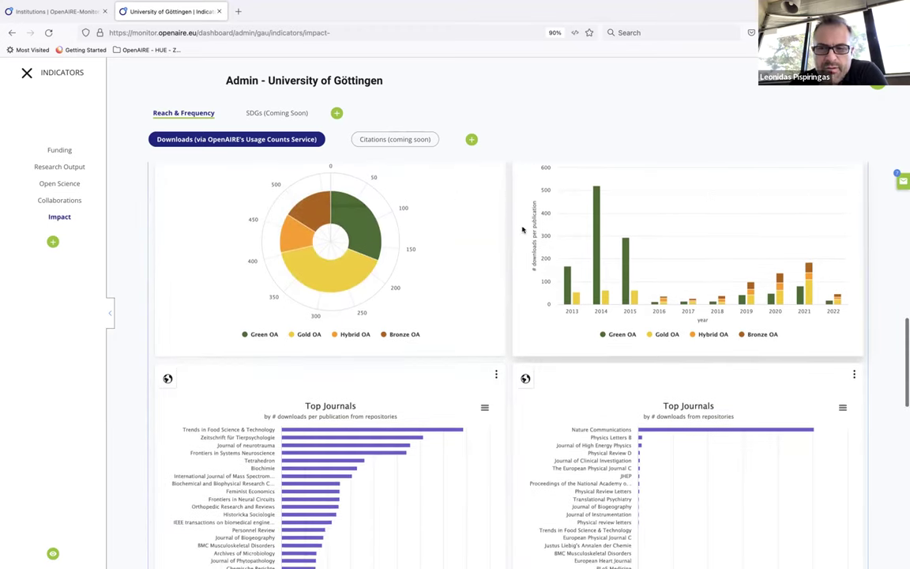
{"action": "mouse_move", "coordinate": [567, 293]}
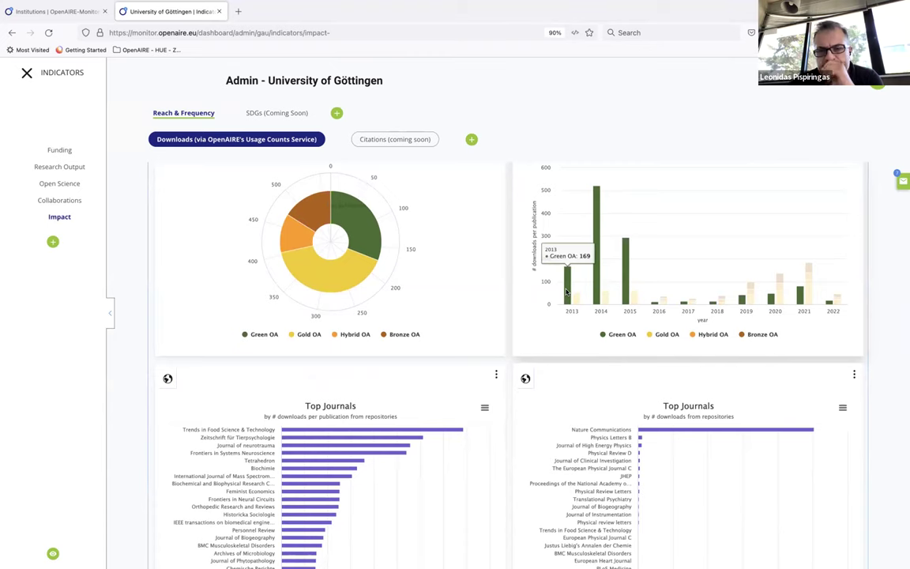
- Examine the Top Journals charts by downloads per publication and by total downloads from repositories
{"action": "scroll", "coordinate": [130, 370], "scroll_direction": "down", "scroll_amount": 2}
{"action": "right_click", "coordinate": [130, 370]}
{"action": "left_click", "coordinate": [136, 291]}
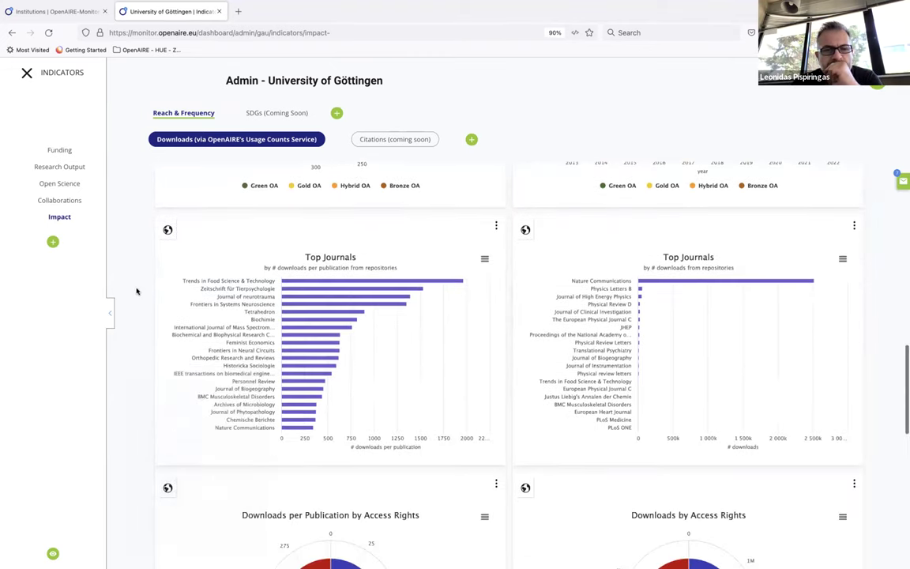
{"action": "scroll", "coordinate": [137, 291], "scroll_direction": "down", "scroll_amount": 1}
{"action": "scroll", "coordinate": [136, 291], "scroll_direction": "down", "scroll_amount": 1}
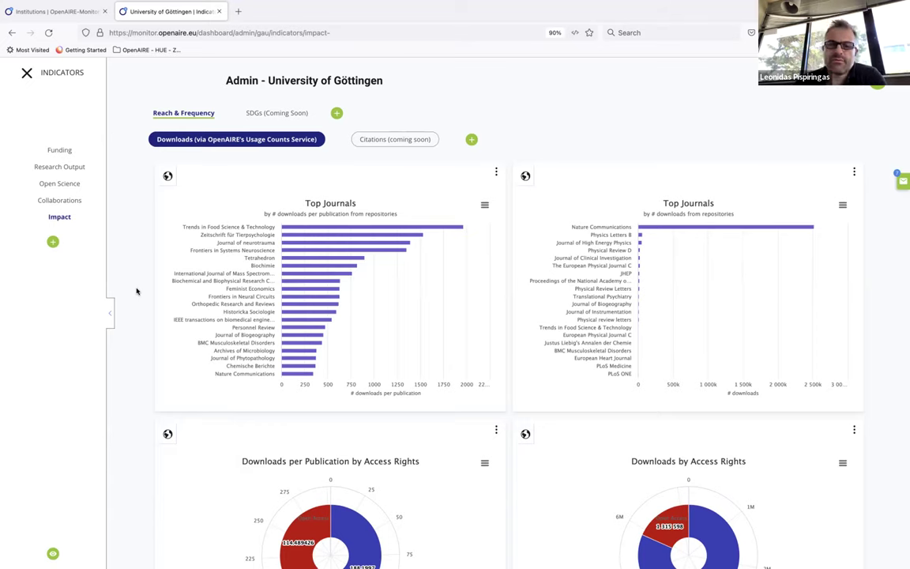
{"action": "mouse_move", "coordinate": [649, 231]}
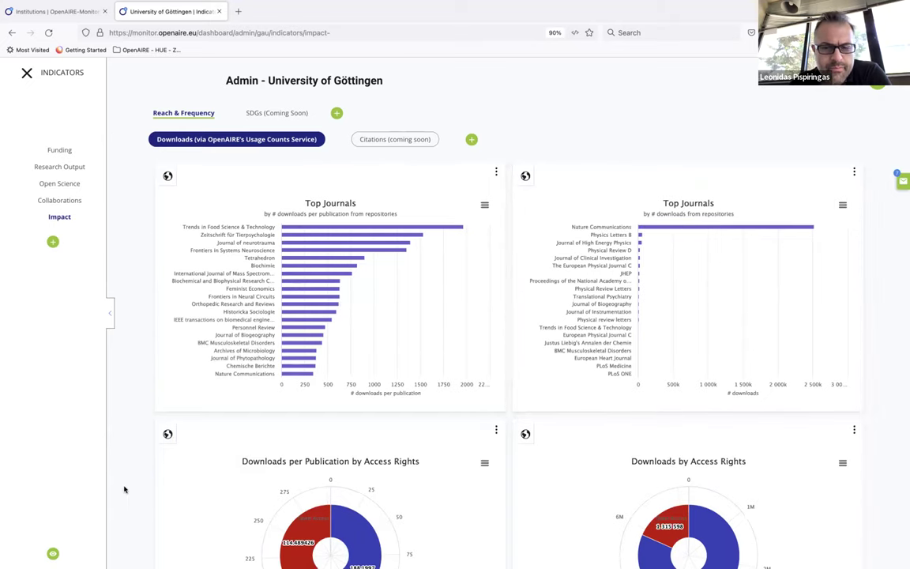
- Examine the total downloads and downloads per publication by access rights, both as ring charts and over time by year of download
{"action": "scroll", "coordinate": [124, 489], "scroll_direction": "down", "scroll_amount": 3}
{"action": "scroll", "coordinate": [124, 489], "scroll_direction": "down", "scroll_amount": 3}
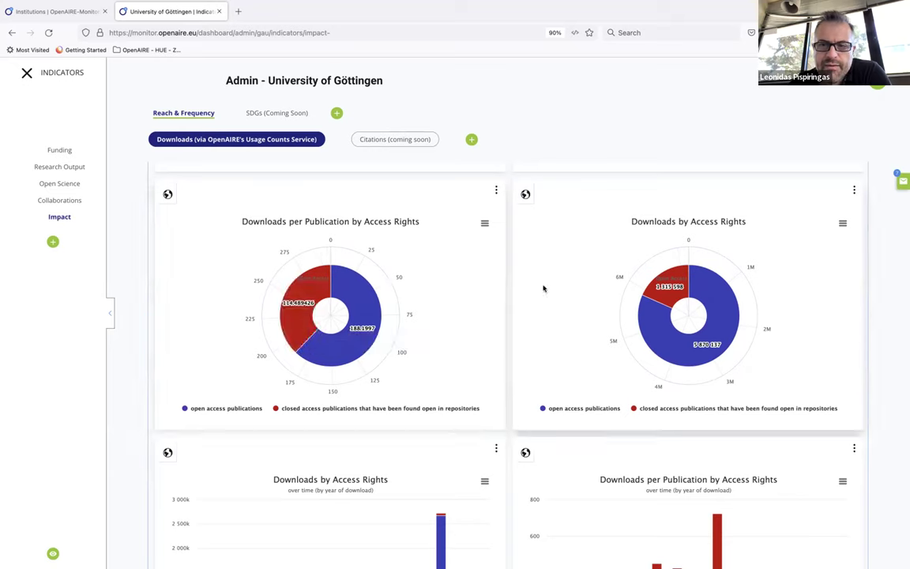
{"action": "mouse_move", "coordinate": [667, 336]}
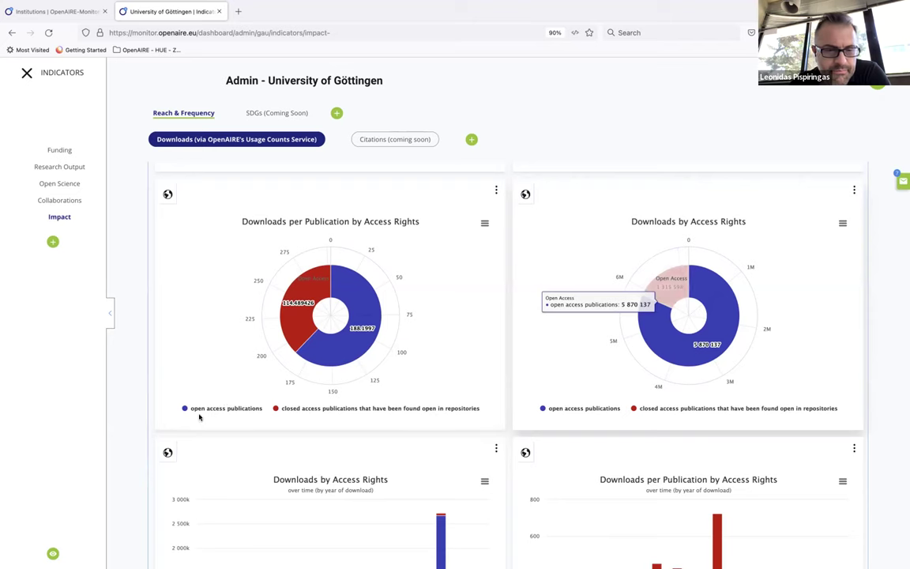
{"action": "scroll", "coordinate": [138, 493], "scroll_direction": "down", "scroll_amount": 5}
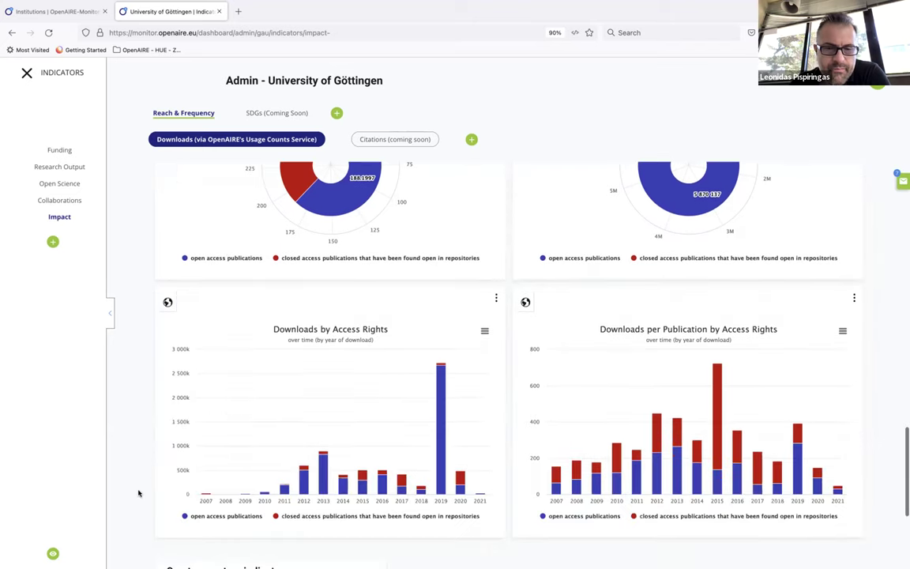
{"action": "scroll", "coordinate": [138, 494], "scroll_direction": "down", "scroll_amount": 2}
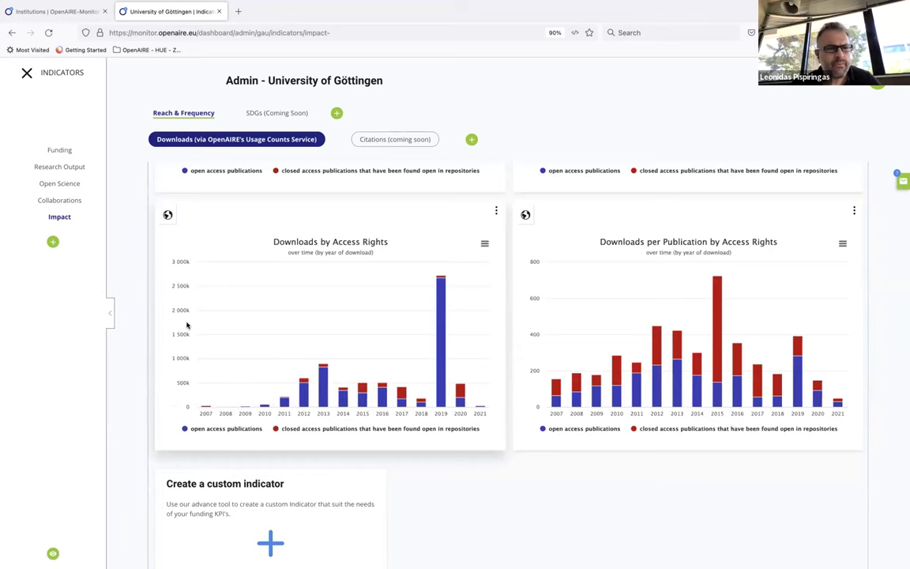
{"action": "scroll", "coordinate": [182, 326], "scroll_direction": "up", "scroll_amount": 2}
{"action": "scroll", "coordinate": [183, 326], "scroll_direction": "up", "scroll_amount": 4}
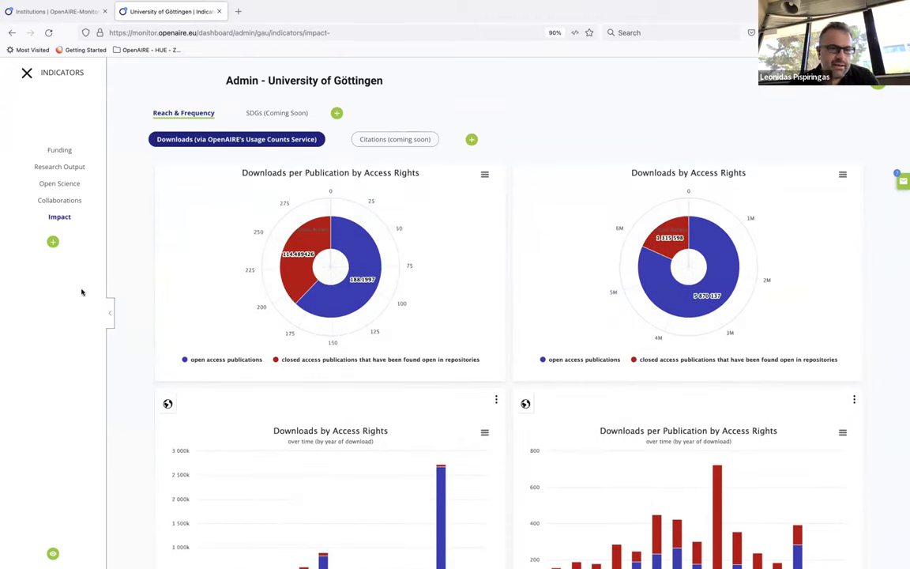
- Return to the Funding indicators and look through the dashboard's notifications, closing them when done
{"action": "left_click", "coordinate": [56, 149]}
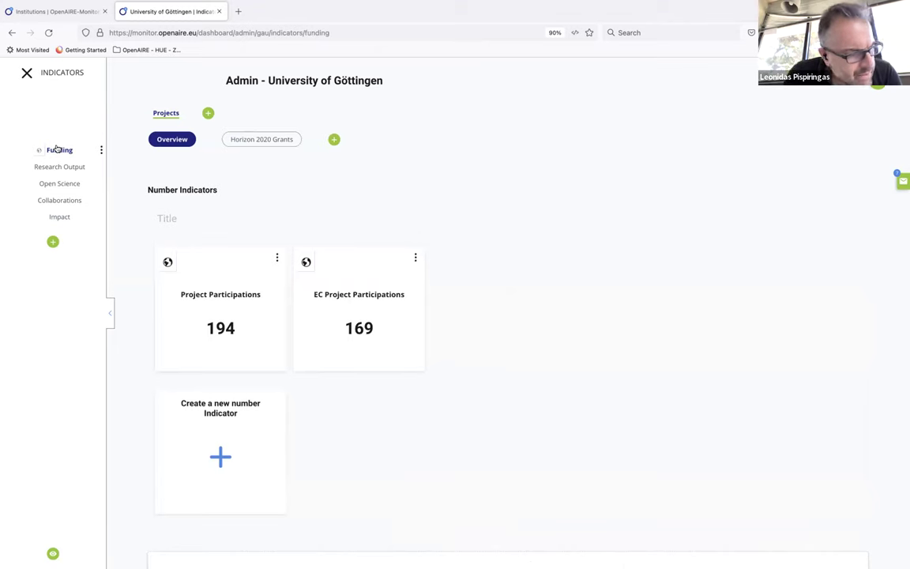
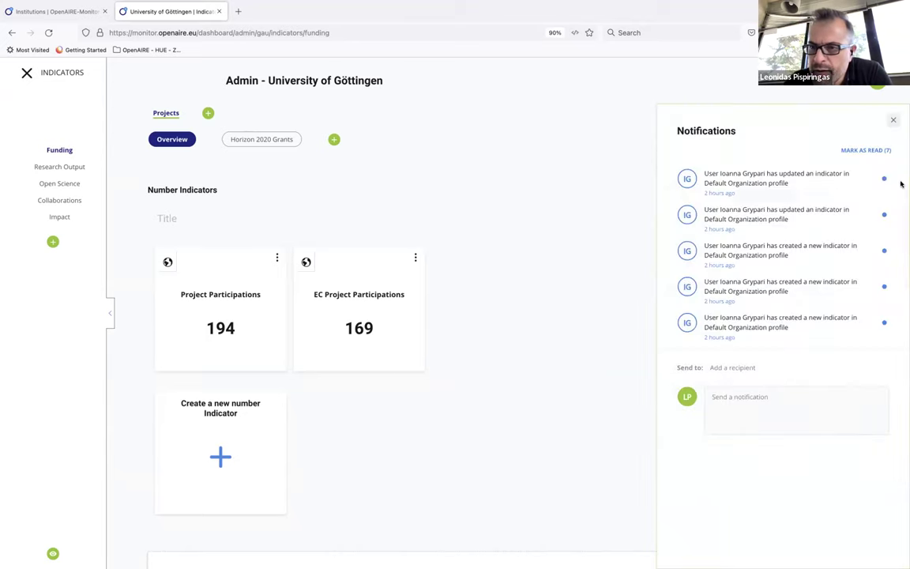
{"action": "scroll", "coordinate": [825, 189], "scroll_direction": "down", "scroll_amount": 1}
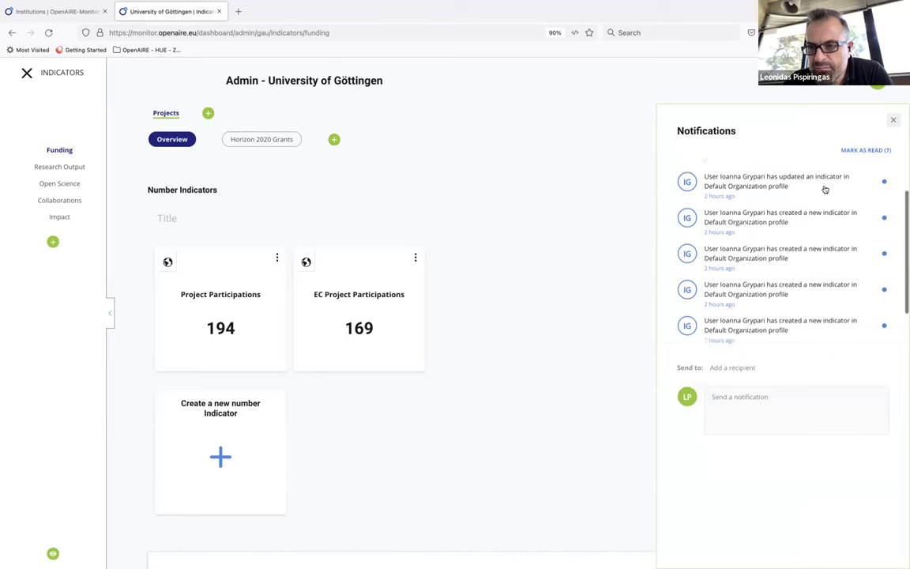
{"action": "scroll", "coordinate": [795, 199], "scroll_direction": "up", "scroll_amount": 1}
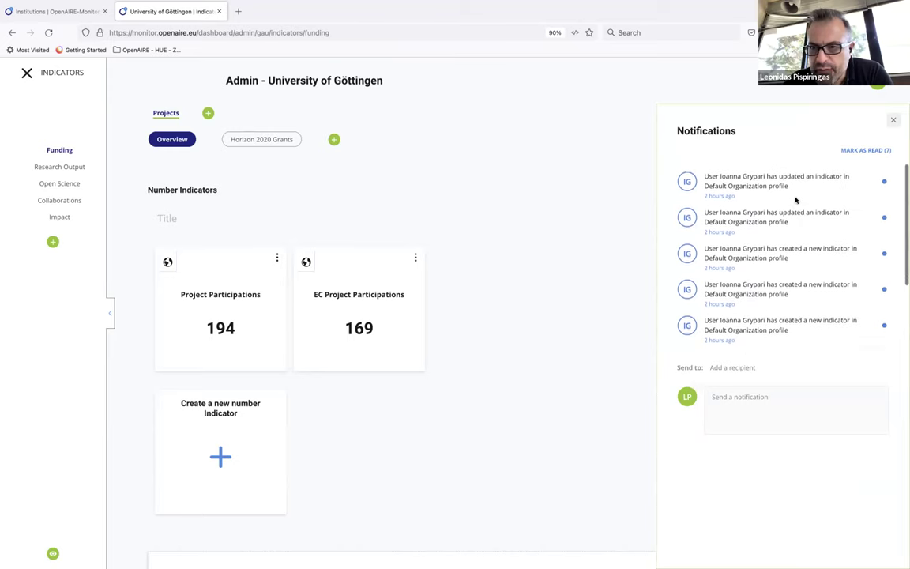
{"action": "left_click", "coordinate": [894, 122]}
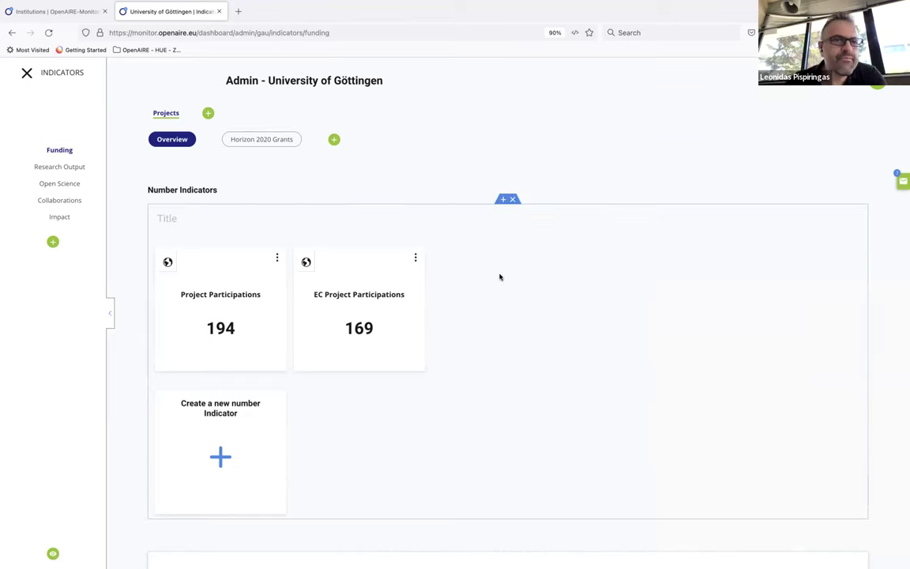
- Open the University of Göttingen's Monitor dashboard from the institutions list and confirm visiting it in a new browser tab
{"action": "scroll", "coordinate": [500, 277], "scroll_direction": "up", "scroll_amount": 2}
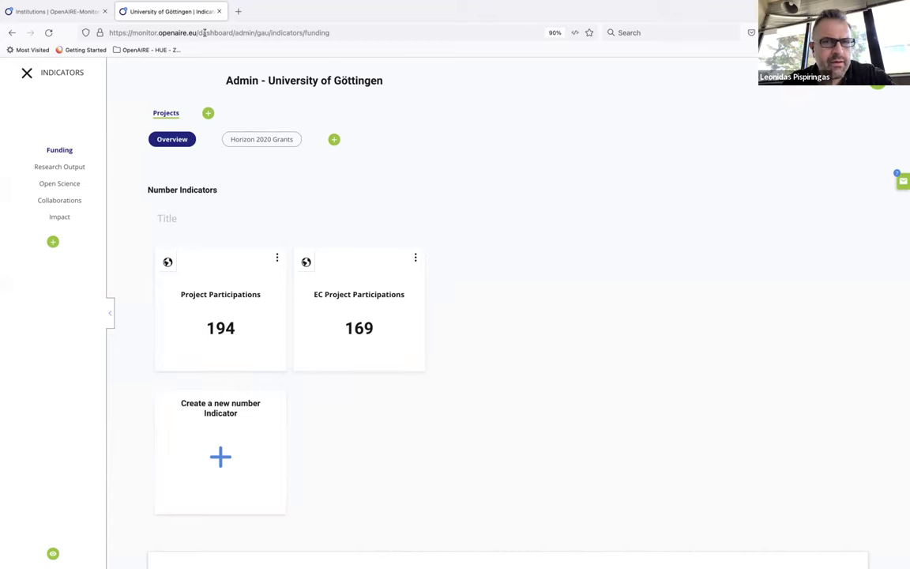
{"action": "left_click", "coordinate": [67, 11]}
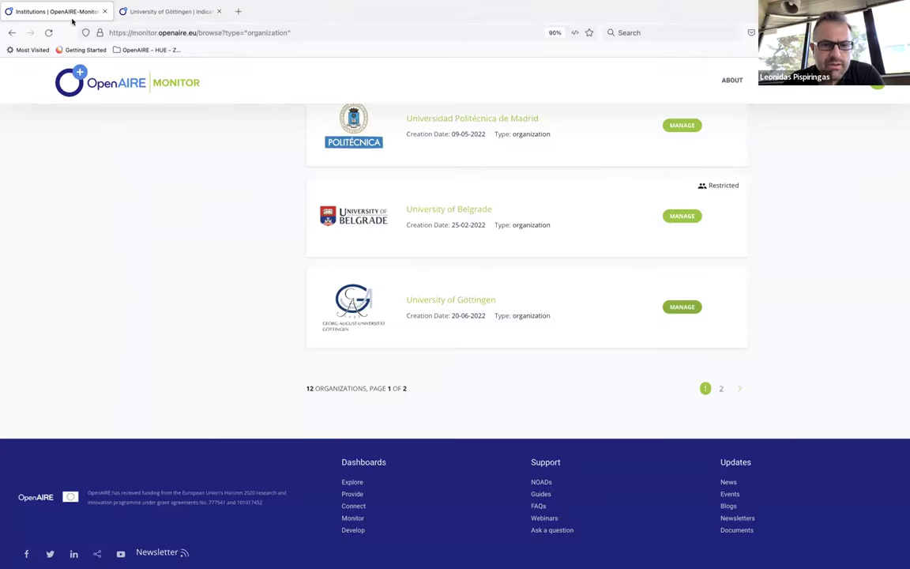
{"action": "right_click", "coordinate": [427, 301]}
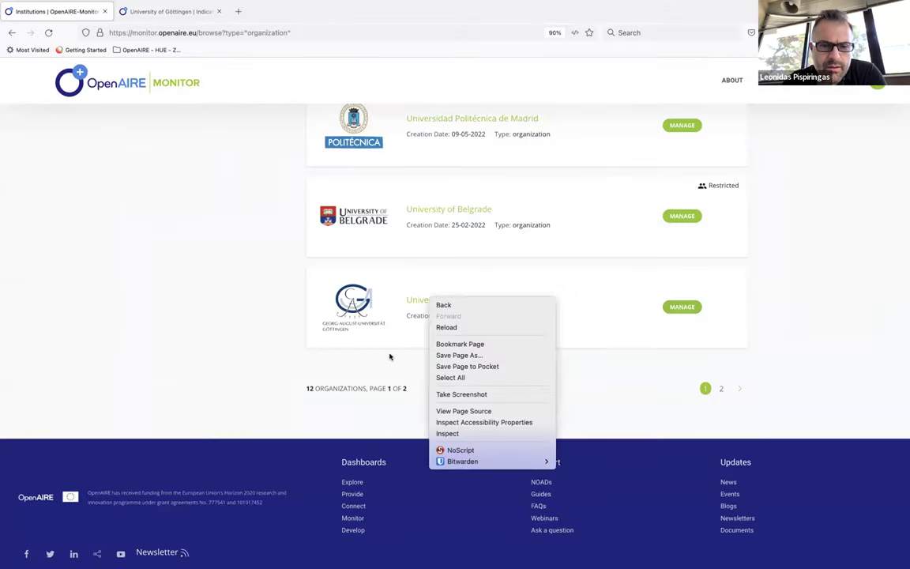
{"action": "key", "text": "Escape"}
{"action": "left_click", "coordinate": [407, 302]}
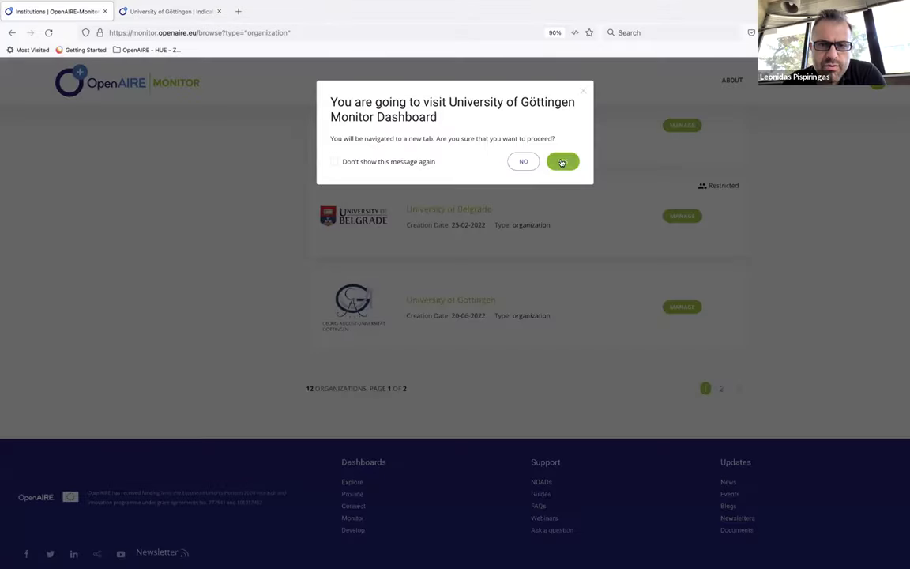
{"action": "left_click", "coordinate": [562, 161]}
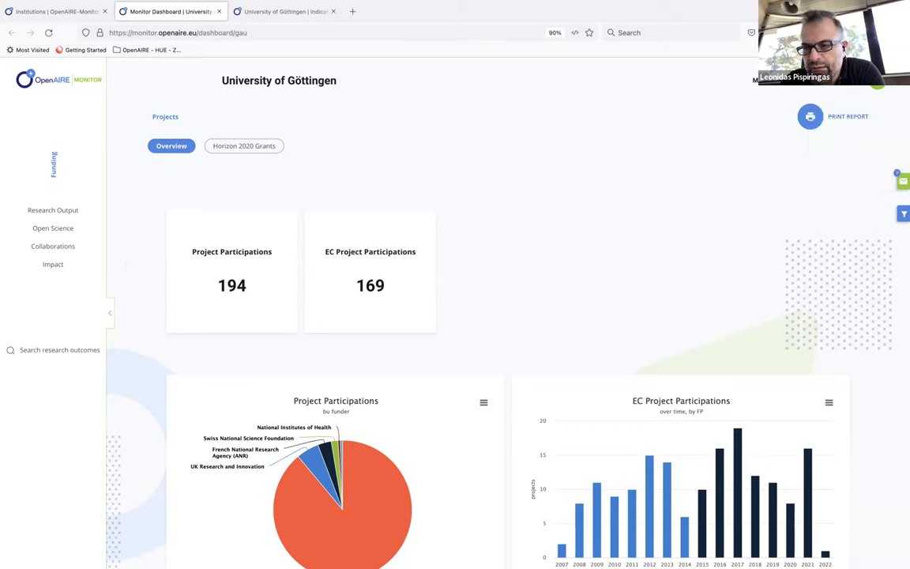
- Filter the Funding overview to the time range 2014 - 2019
{"action": "left_click", "coordinate": [903, 212]}
{"action": "left_click", "coordinate": [787, 191]}
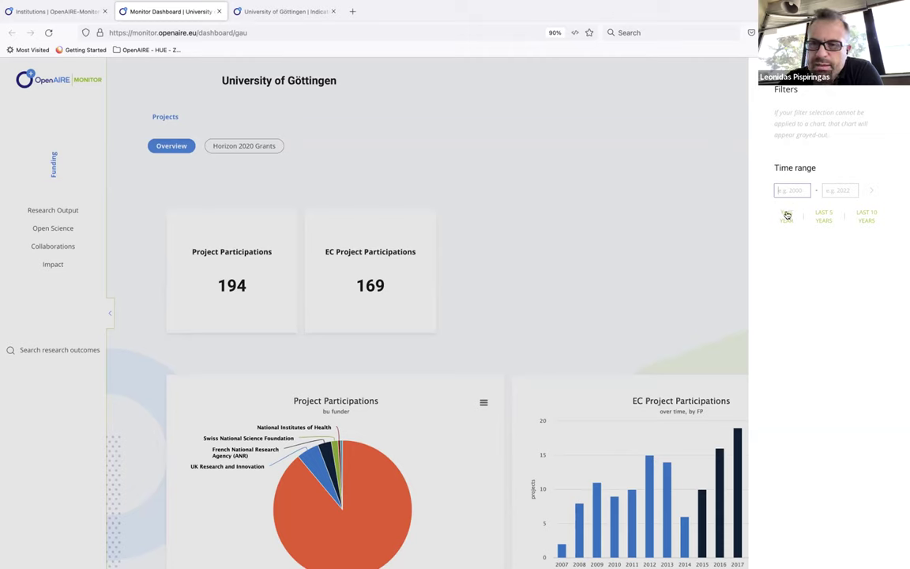
{"action": "left_click", "coordinate": [823, 215]}
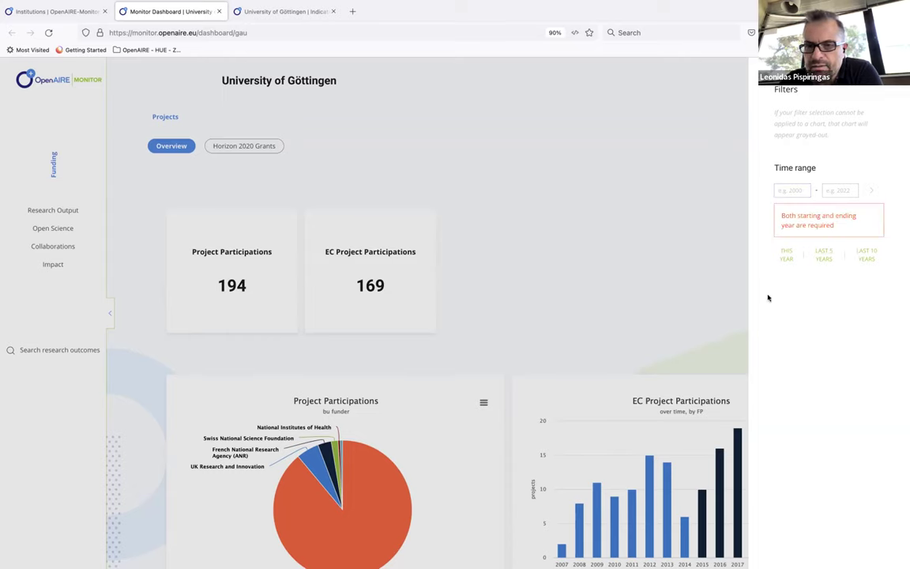
{"action": "left_click", "coordinate": [787, 191]}
{"action": "type", "text": "2014"}
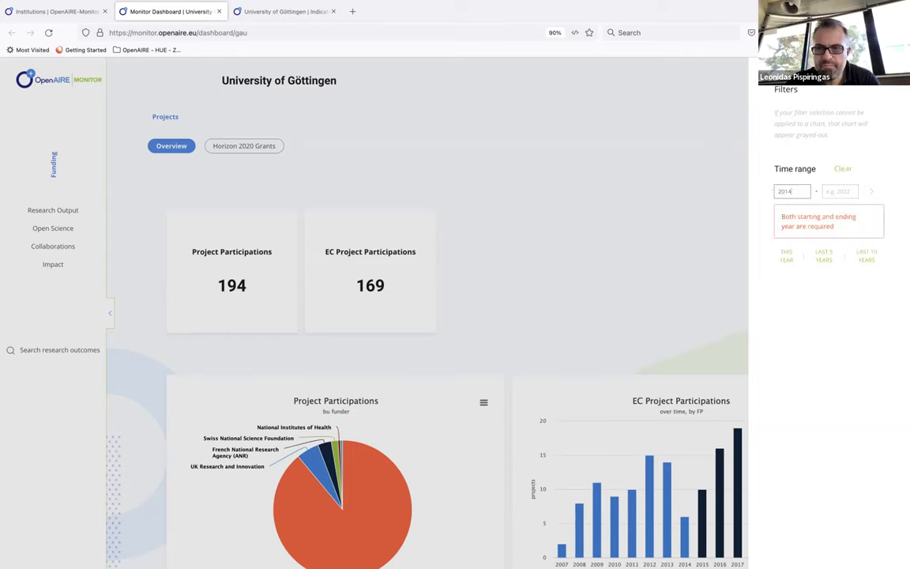
{"action": "key", "text": "Tab"}
{"action": "type", "text": "2019"}
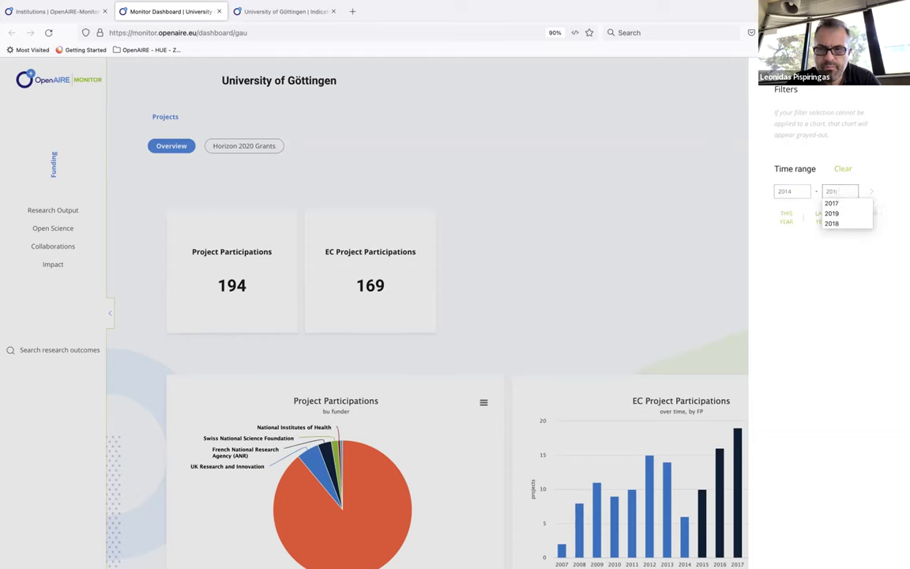
{"action": "left_click", "coordinate": [870, 195]}
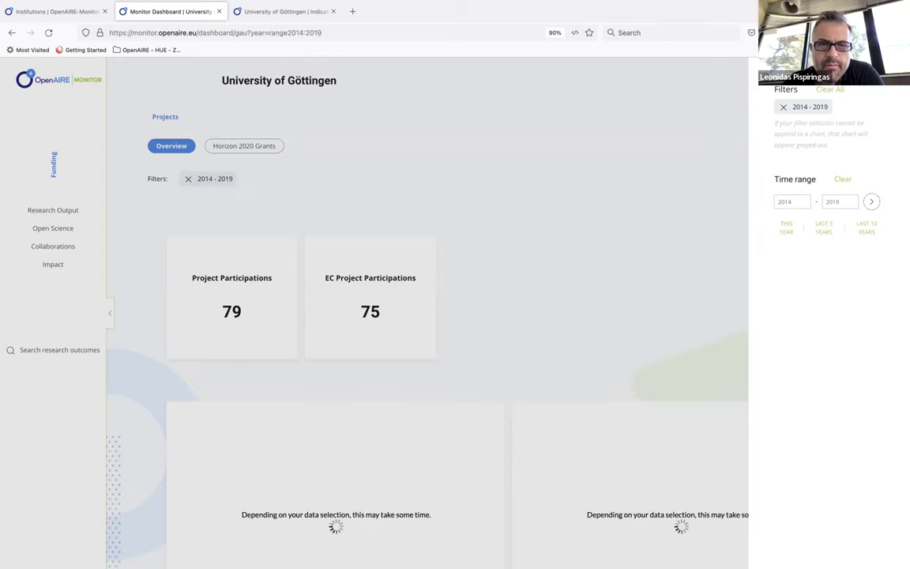
- Close the filters, review the filtered project participation charts, and open the search for Open Access research outcomes
{"action": "left_click", "coordinate": [498, 210]}
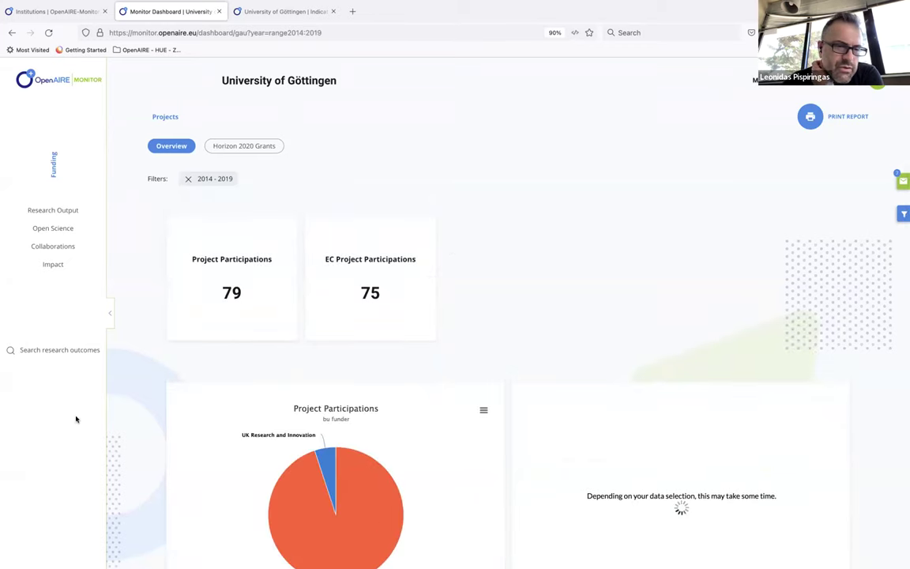
{"action": "scroll", "coordinate": [122, 438], "scroll_direction": "down", "scroll_amount": 2}
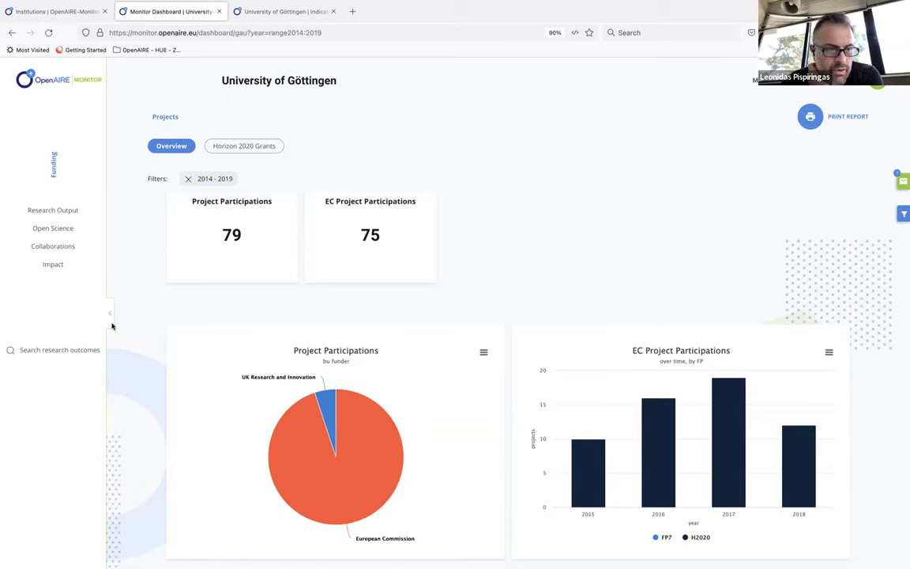
{"action": "left_click", "coordinate": [39, 352]}
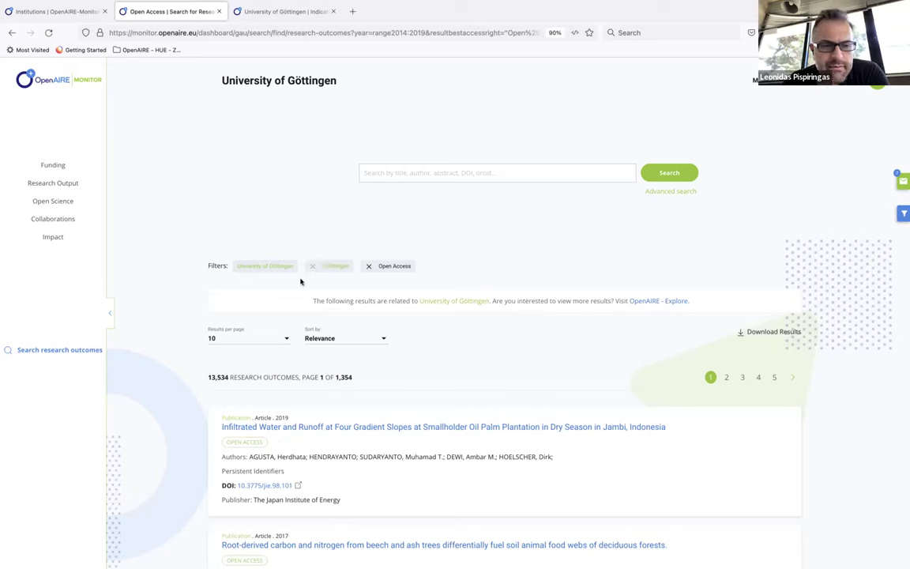
- Open the Terminology and construction methodology page and read the definitions of the research entities
{"action": "mouse_move", "coordinate": [774, 86]}
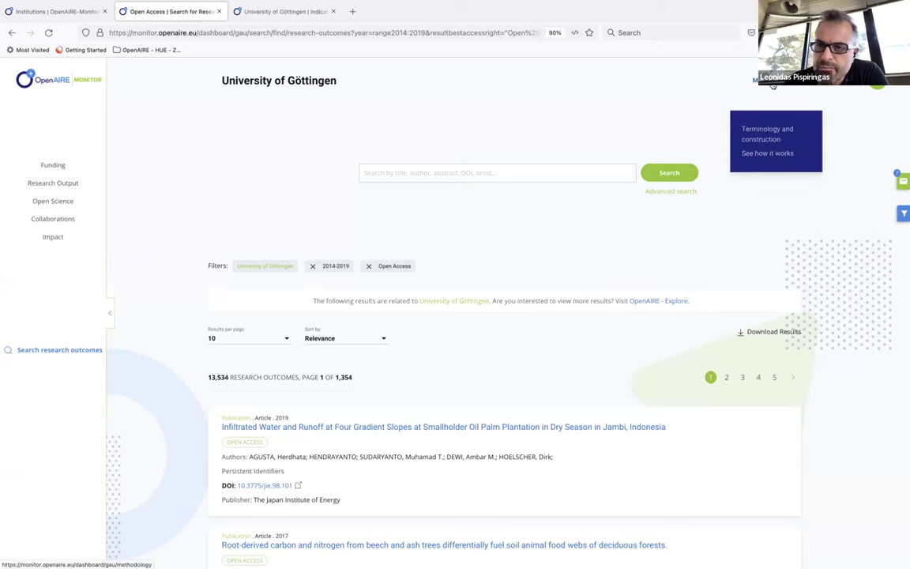
{"action": "left_click", "coordinate": [755, 140]}
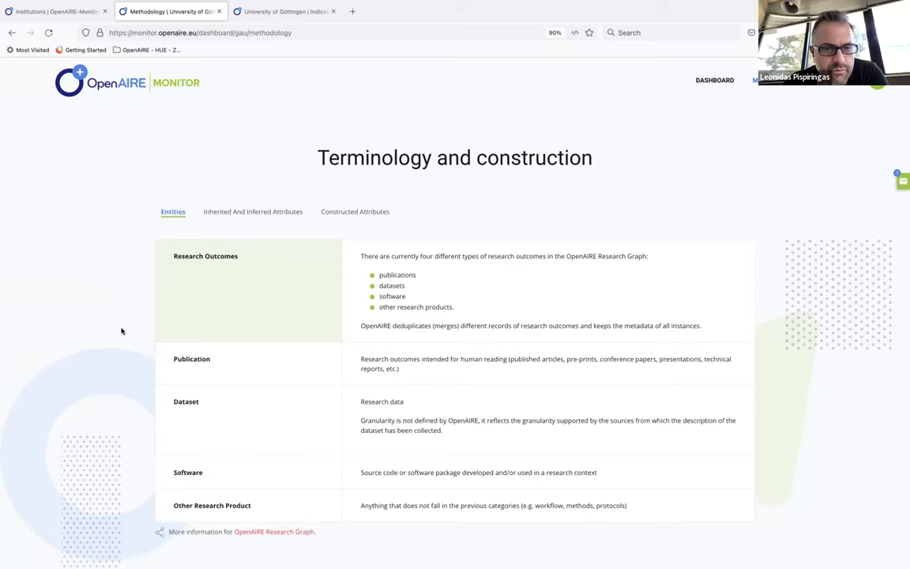
{"action": "scroll", "coordinate": [222, 299], "scroll_direction": "down", "scroll_amount": 2}
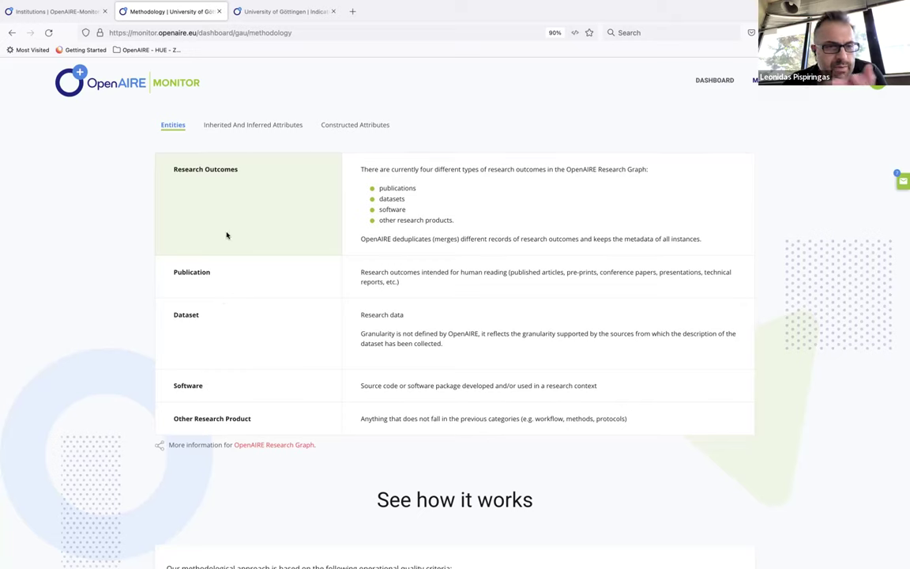
- Read the Constructed Attributes definitions, covering journal business models, Diamond OA, routes to Open Access and downloads
{"action": "left_click", "coordinate": [344, 128]}
{"action": "scroll", "coordinate": [292, 278], "scroll_direction": "down", "scroll_amount": 3}
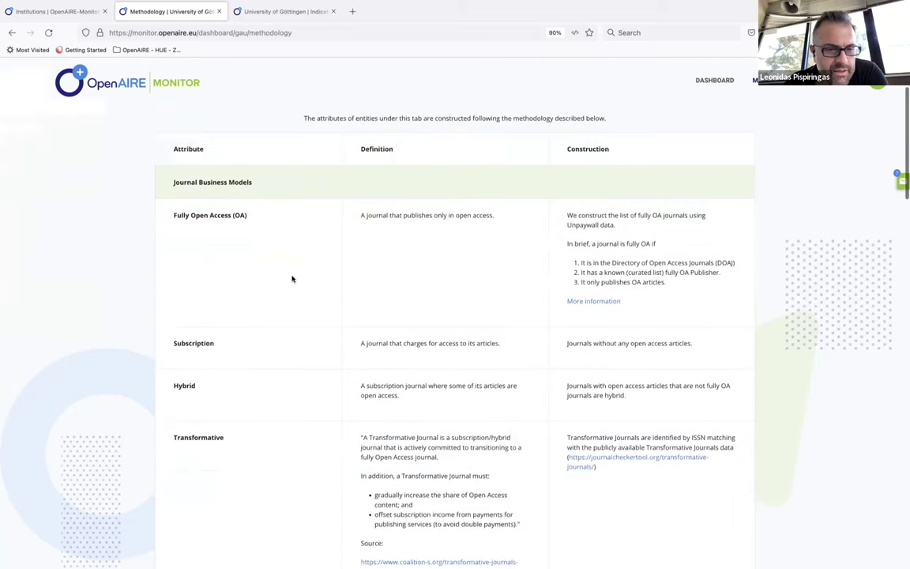
{"action": "scroll", "coordinate": [291, 278], "scroll_direction": "down", "scroll_amount": 7}
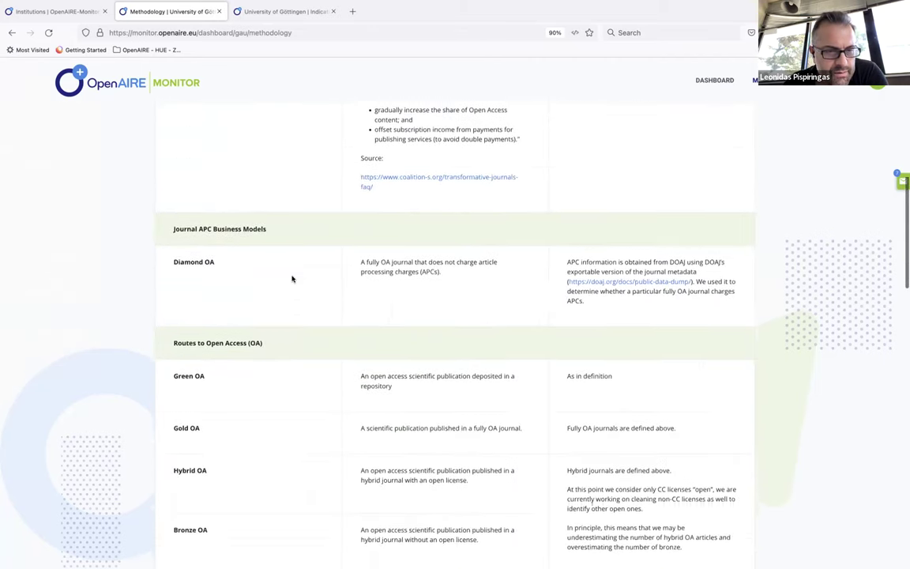
{"action": "scroll", "coordinate": [291, 278], "scroll_direction": "down", "scroll_amount": 2}
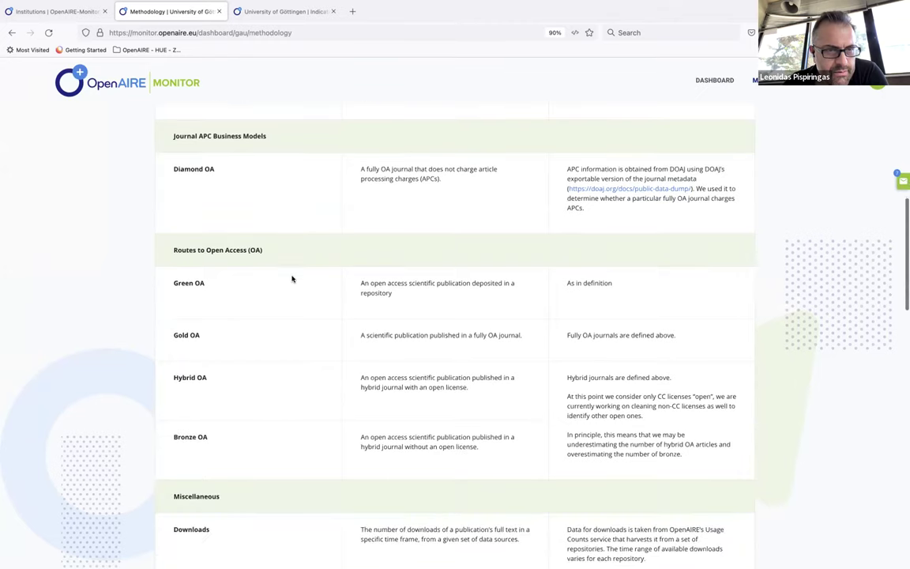
{"action": "scroll", "coordinate": [292, 278], "scroll_direction": "down", "scroll_amount": 1}
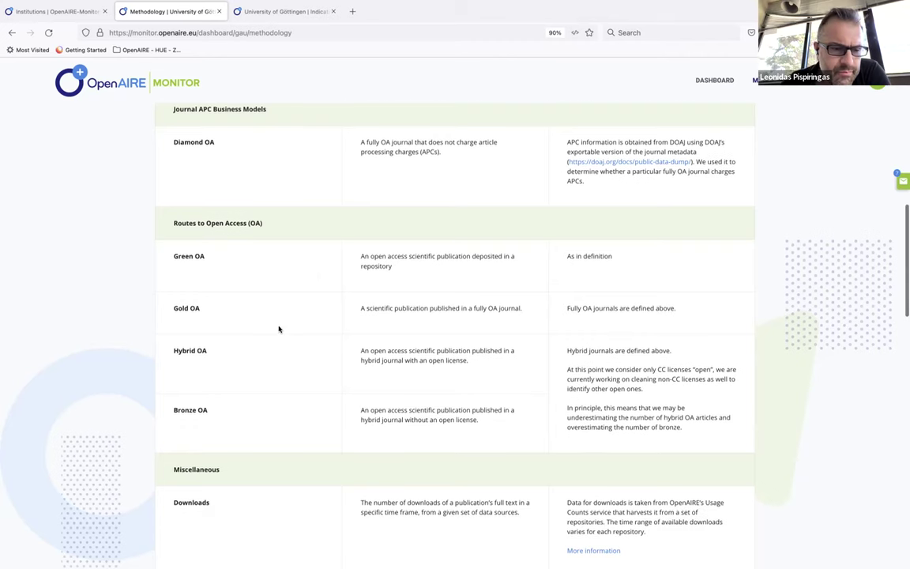
{"action": "scroll", "coordinate": [278, 328], "scroll_direction": "down", "scroll_amount": 3}
{"action": "scroll", "coordinate": [278, 328], "scroll_direction": "down", "scroll_amount": 2}
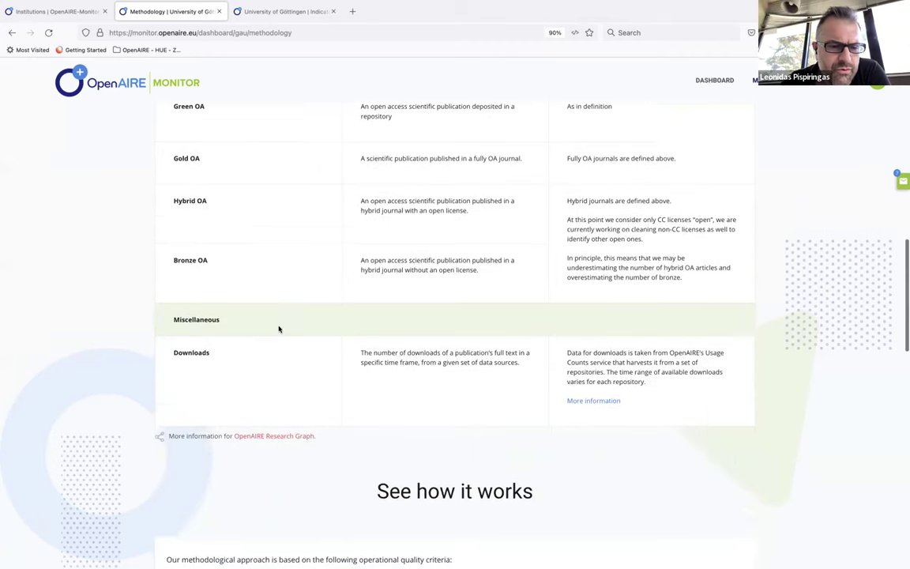
{"action": "scroll", "coordinate": [278, 328], "scroll_direction": "up", "scroll_amount": 1}
{"action": "scroll", "coordinate": [278, 328], "scroll_direction": "down", "scroll_amount": 2}
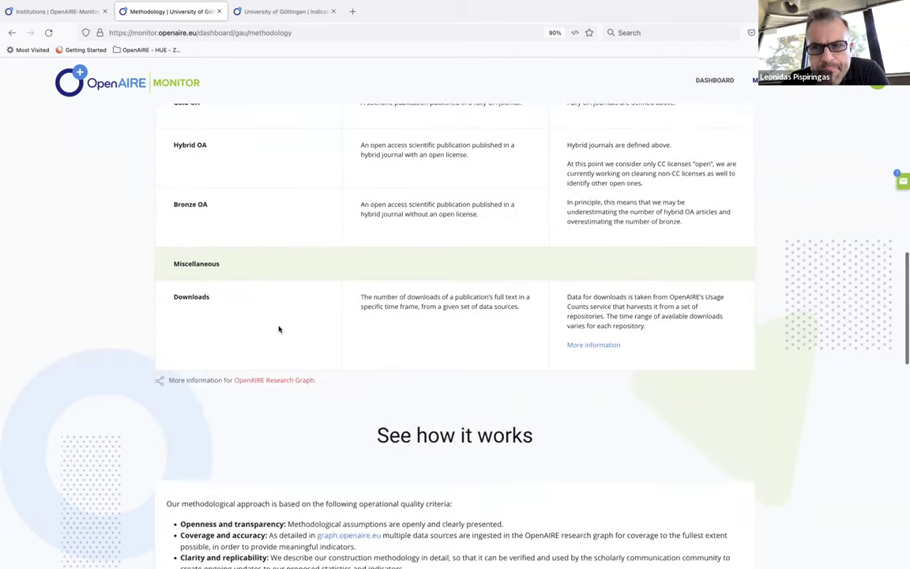
- Look over the methodology's operational quality criteria under See how it works
{"action": "scroll", "coordinate": [278, 328], "scroll_direction": "down", "scroll_amount": 2}
{"action": "scroll", "coordinate": [278, 328], "scroll_direction": "down", "scroll_amount": 3}
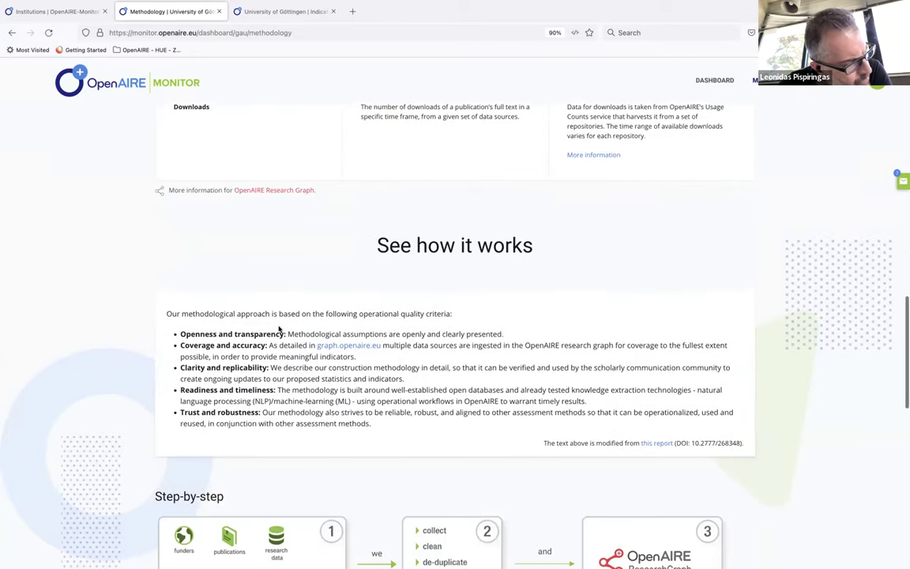
{"action": "scroll", "coordinate": [279, 330], "scroll_direction": "up", "scroll_amount": 3}
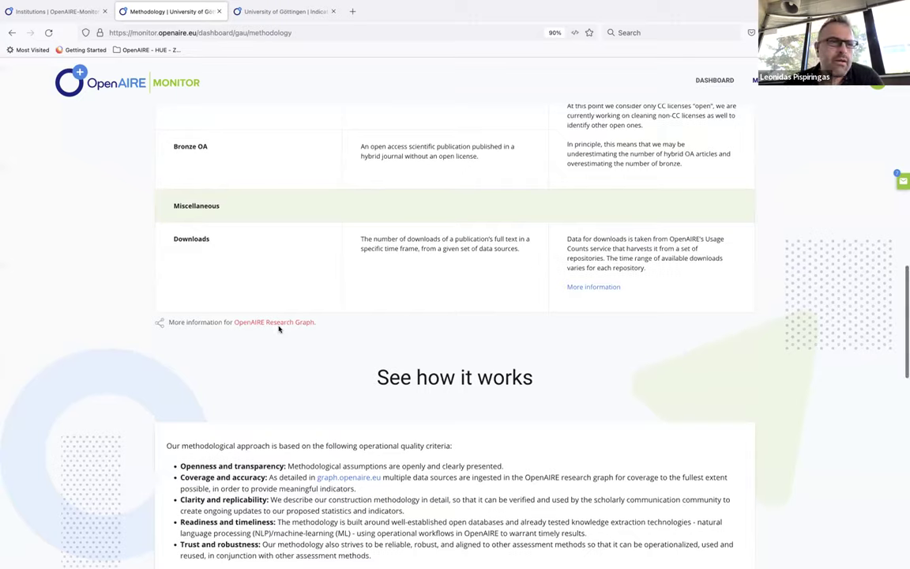
- Return to the Funding overview, remove the 2014 - 2019 filter and leave the browser
{"action": "key", "text": "alt+Left"}
{"action": "key", "text": "alt+Left"}
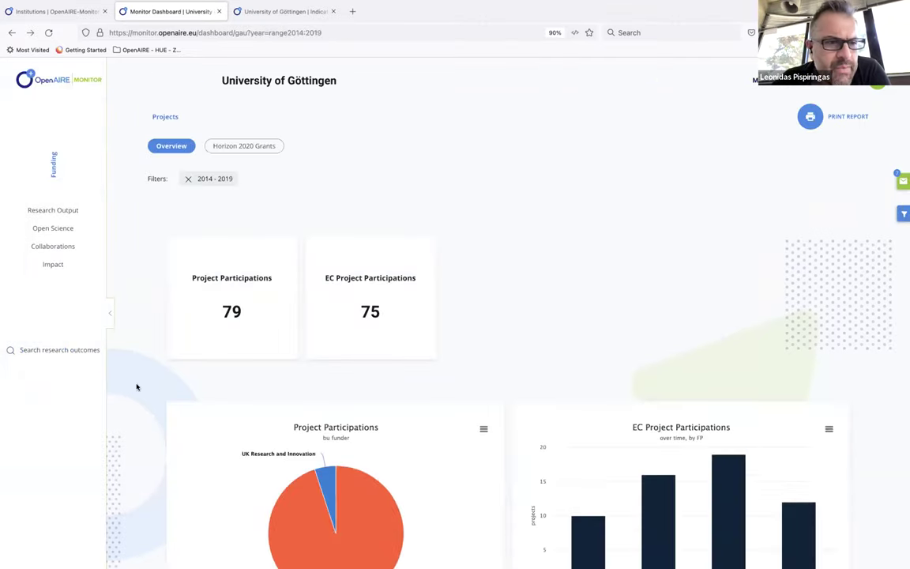
{"action": "left_click", "coordinate": [188, 179]}
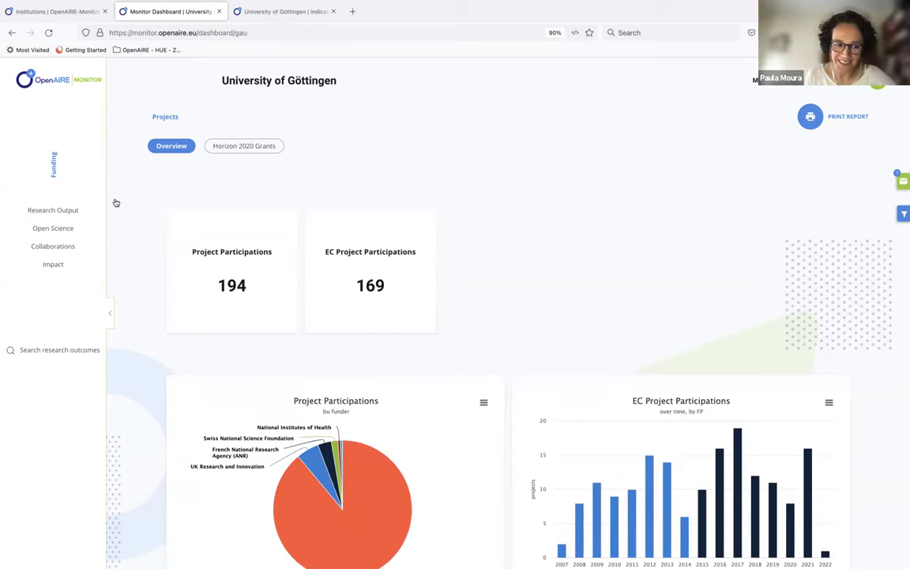
{"action": "key", "text": "super+Tab"}
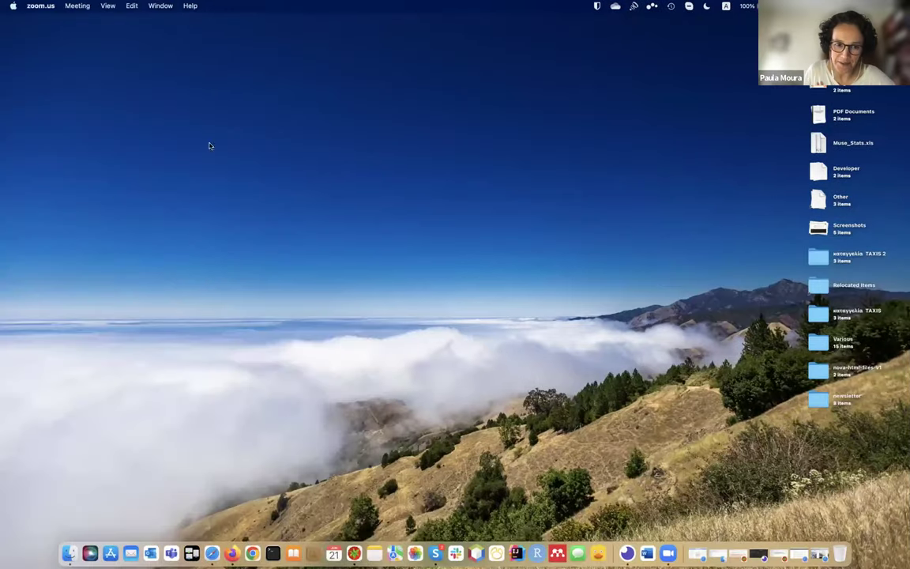